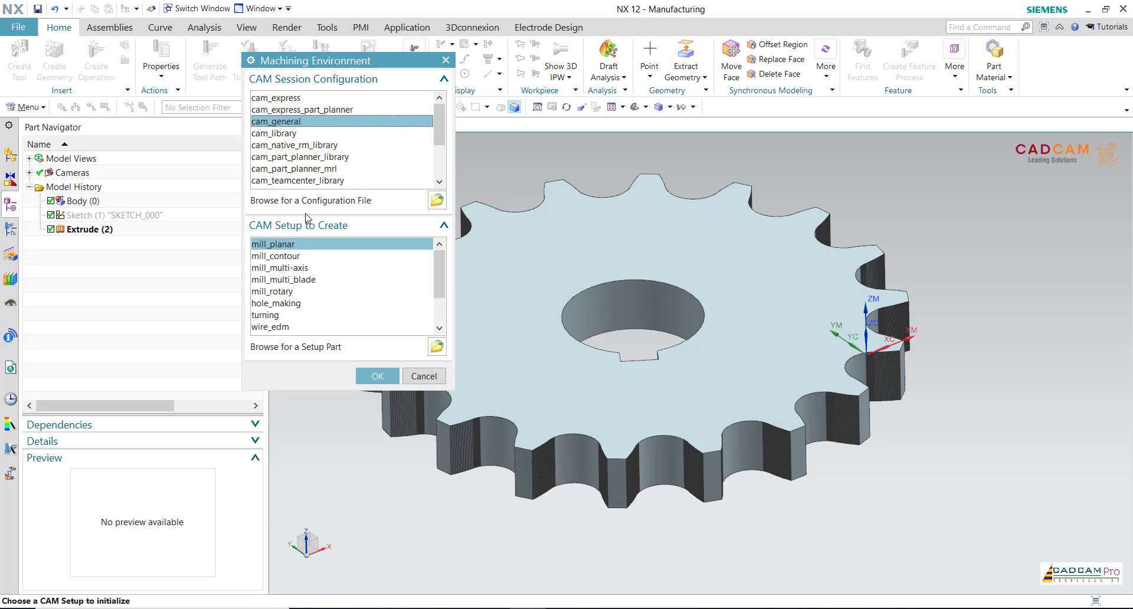
- Initialize the machining setup with cam_general and mill_planar, and show the operations organized by geometry
{"action": "left_click", "coordinate": [380, 376]}
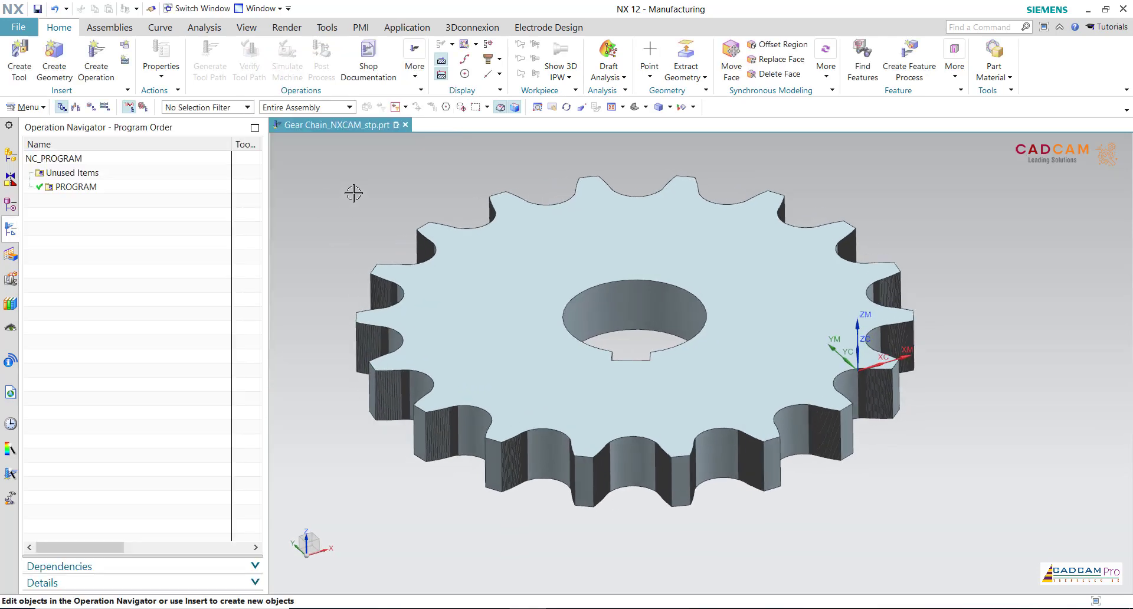
{"action": "left_click", "coordinate": [80, 109]}
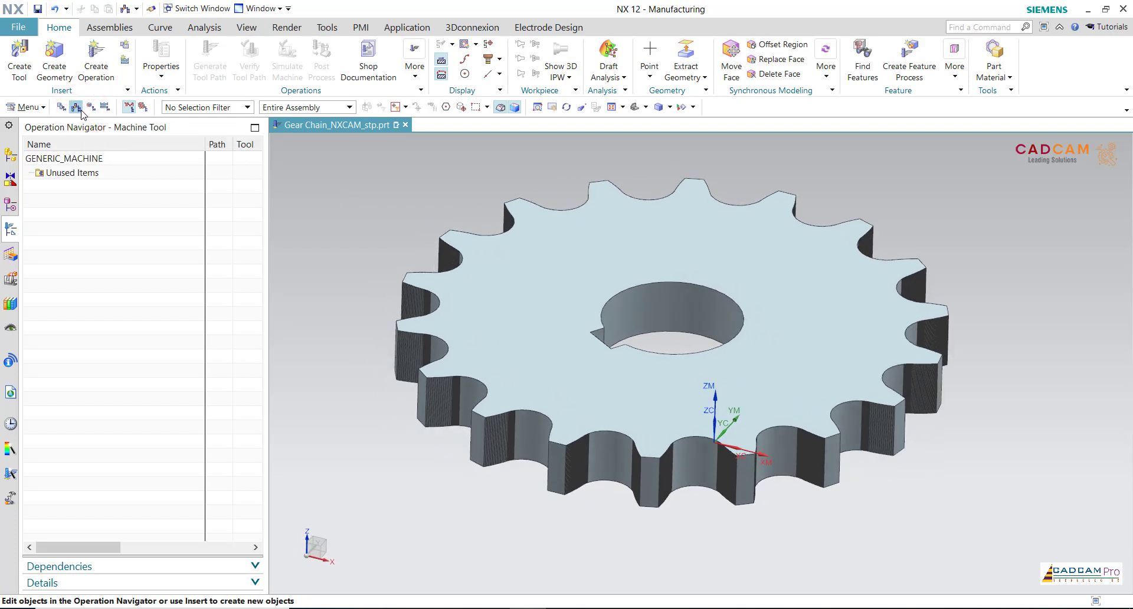
{"action": "left_click", "coordinate": [92, 108]}
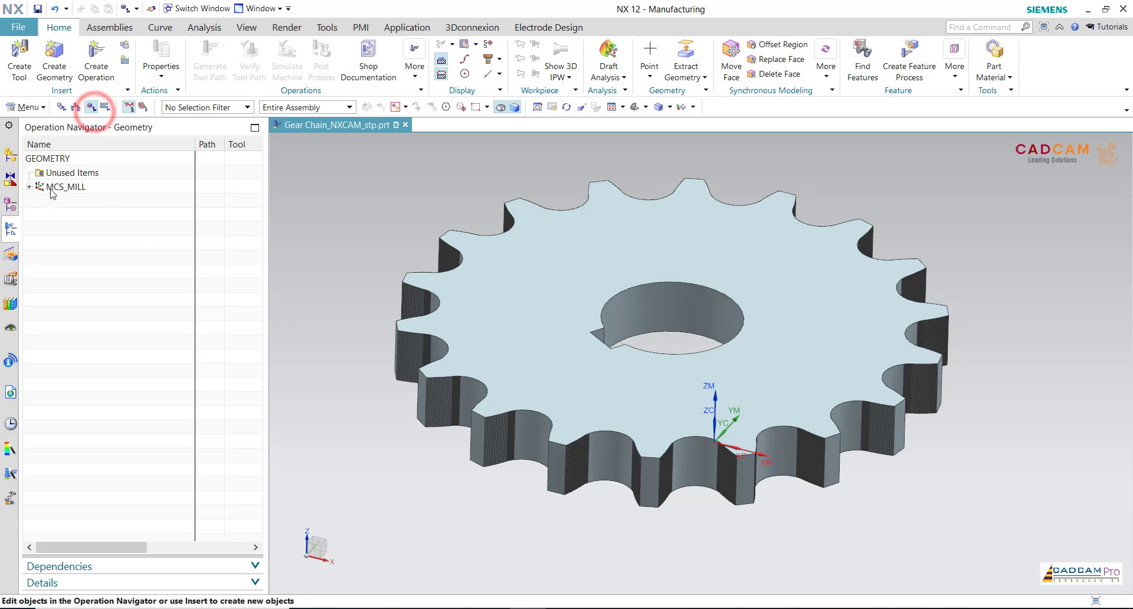
- Edit MCS_MILL to place the machining coordinate system at the centre of the gear's bore on the upper face
{"action": "left_click", "coordinate": [29, 186]}
{"action": "left_click", "coordinate": [87, 188]}
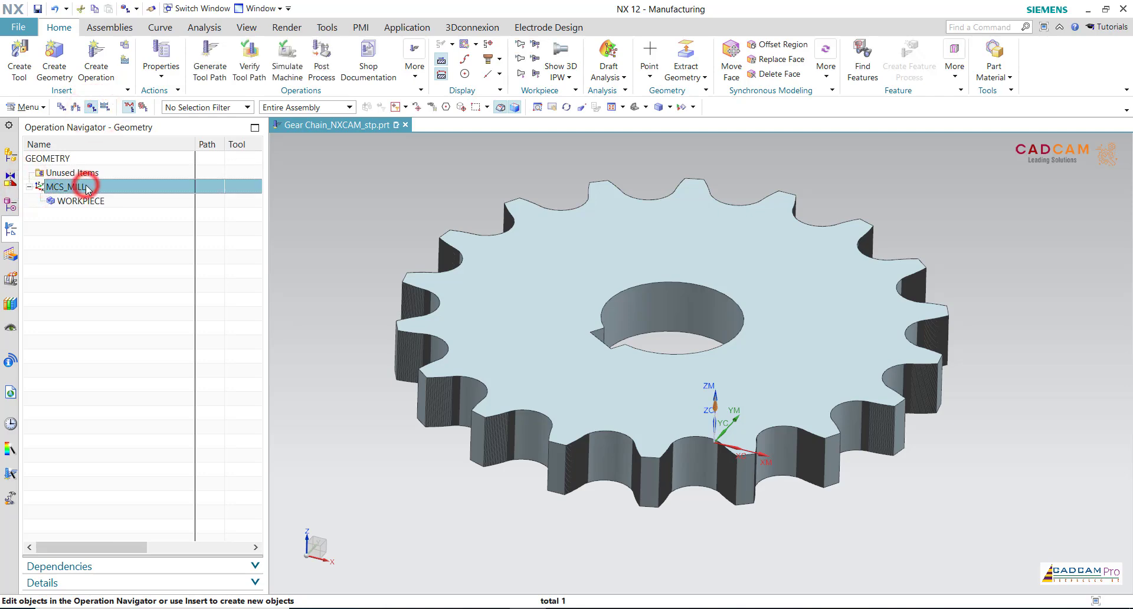
{"action": "right_click", "coordinate": [87, 188]}
{"action": "left_click", "coordinate": [109, 192]}
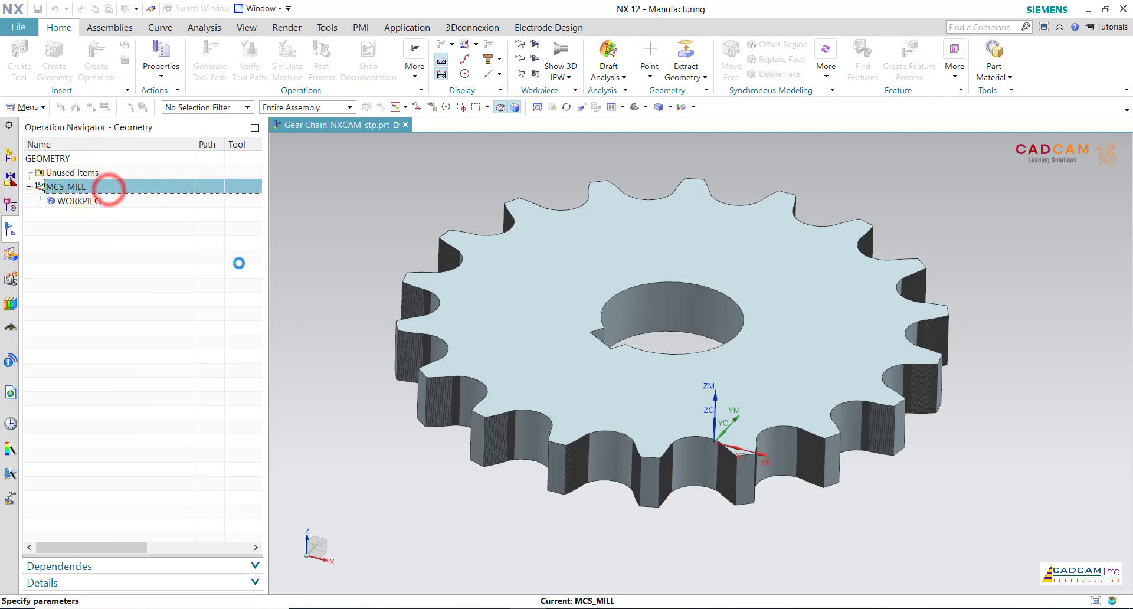
{"action": "left_click", "coordinate": [658, 351]}
{"action": "middle_click_drag", "start_coordinate": [570, 364], "coordinate": [578, 364]}
{"action": "left_click", "coordinate": [378, 343]}
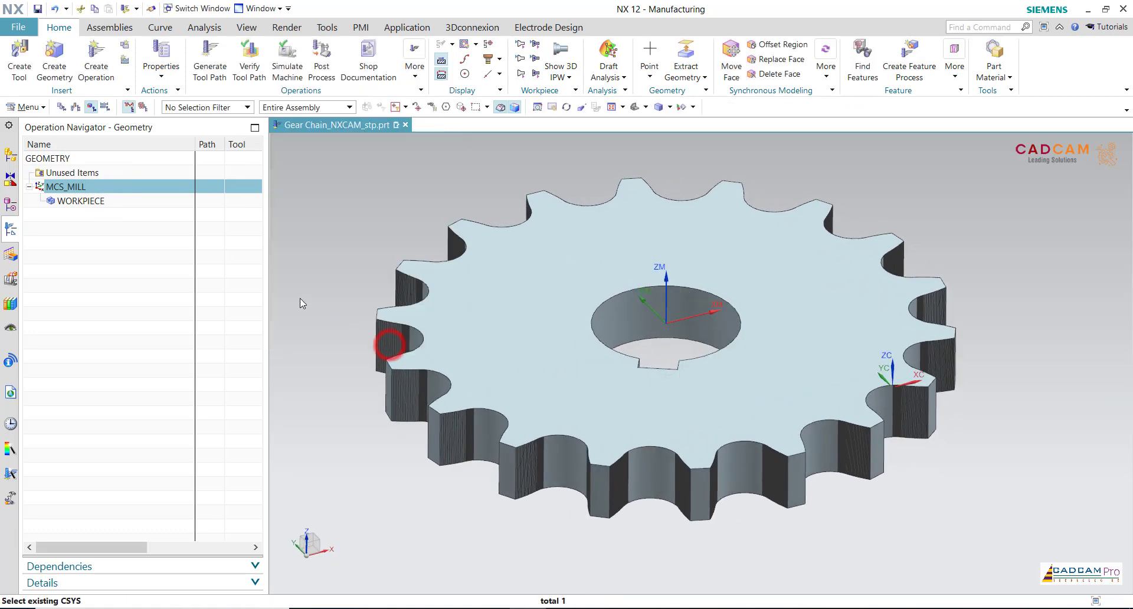
- Edit WORKPIECE and specify the solid gear body as its part geometry
{"action": "left_click", "coordinate": [81, 201]}
{"action": "right_click", "coordinate": [81, 201]}
{"action": "left_click", "coordinate": [112, 202]}
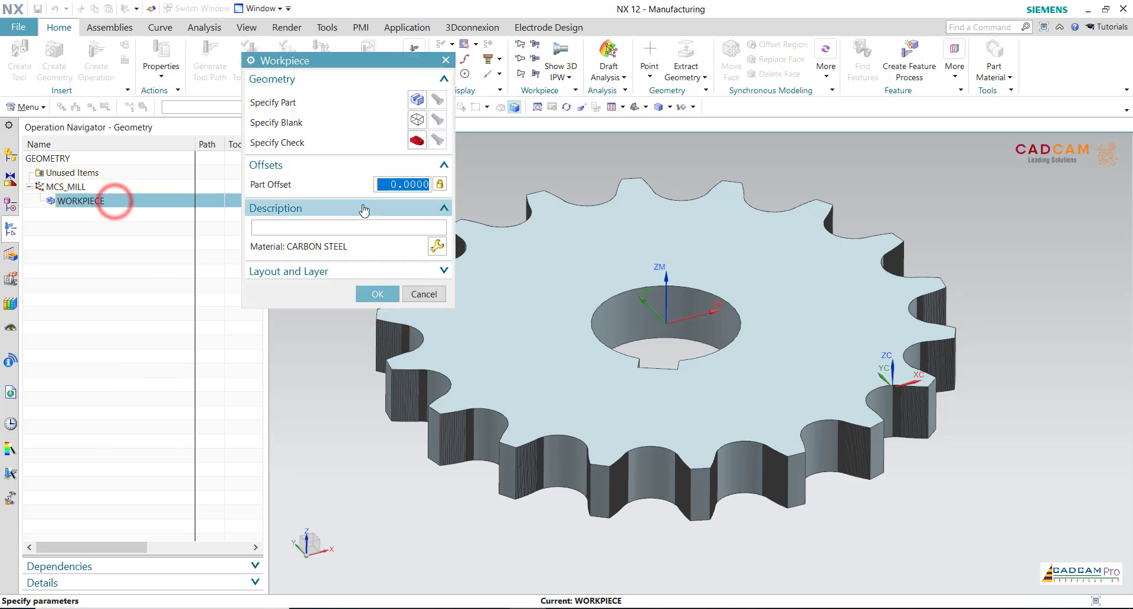
{"action": "left_click", "coordinate": [416, 100]}
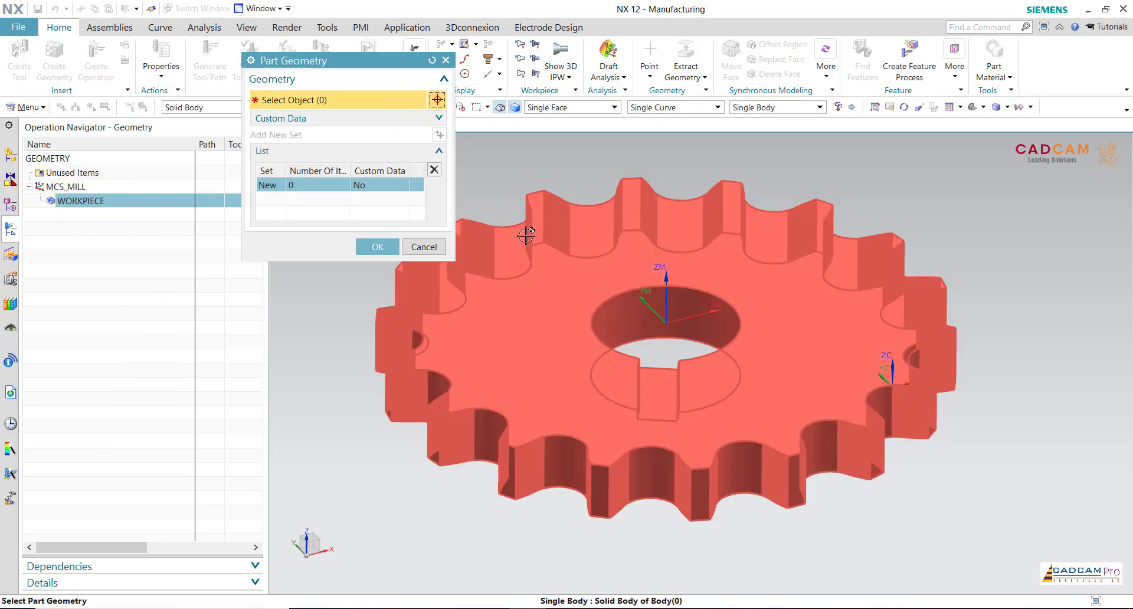
{"action": "left_click", "coordinate": [526, 235]}
{"action": "left_click", "coordinate": [378, 264]}
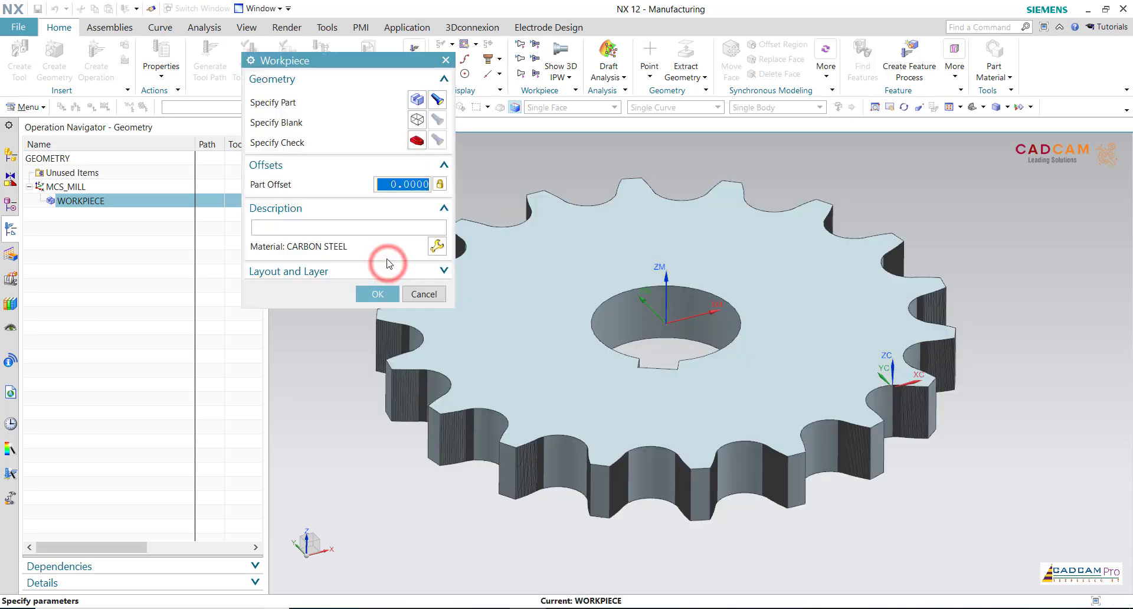
- Define the workpiece blank as a Bounding Cylinder with zero limits and zero radius offset, and accept the workpiece
{"action": "left_click", "coordinate": [417, 120]}
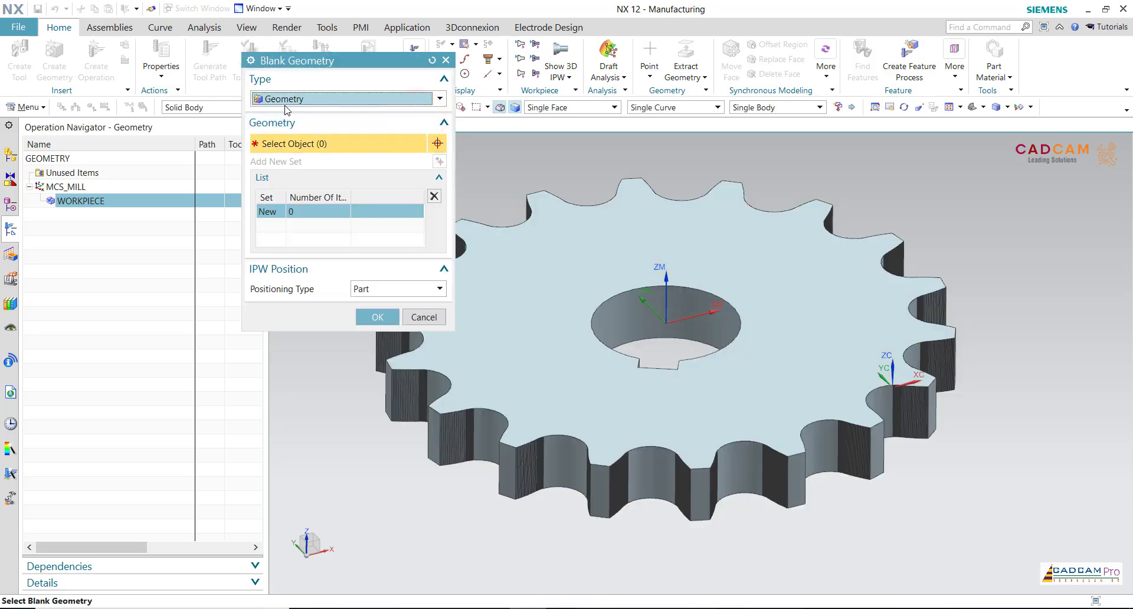
{"action": "left_click", "coordinate": [285, 98]}
{"action": "left_click", "coordinate": [297, 151]}
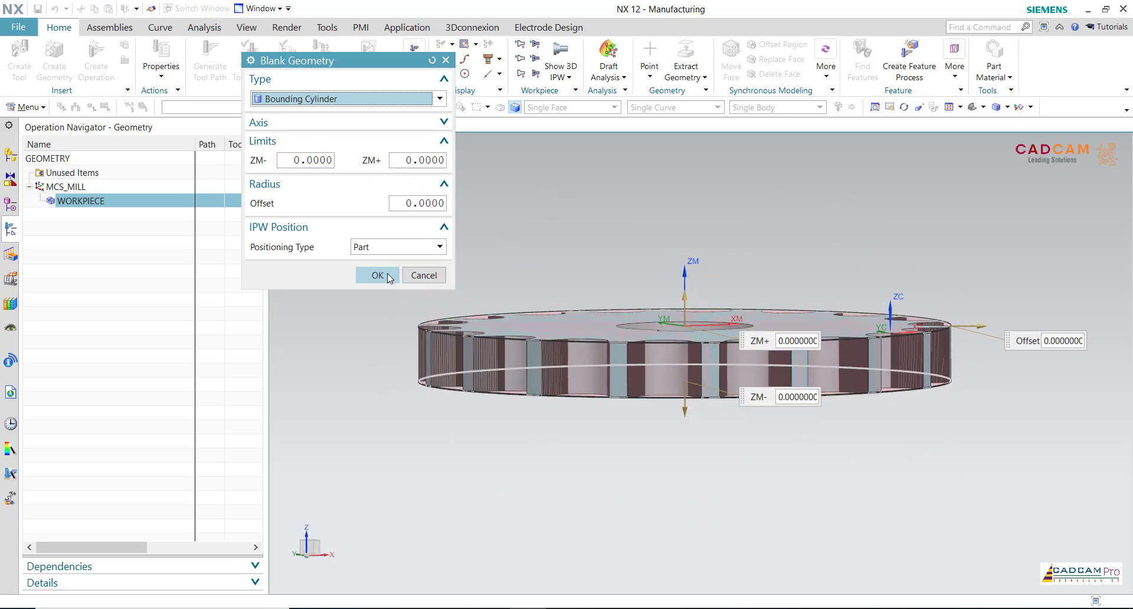
{"action": "left_click", "coordinate": [377, 276]}
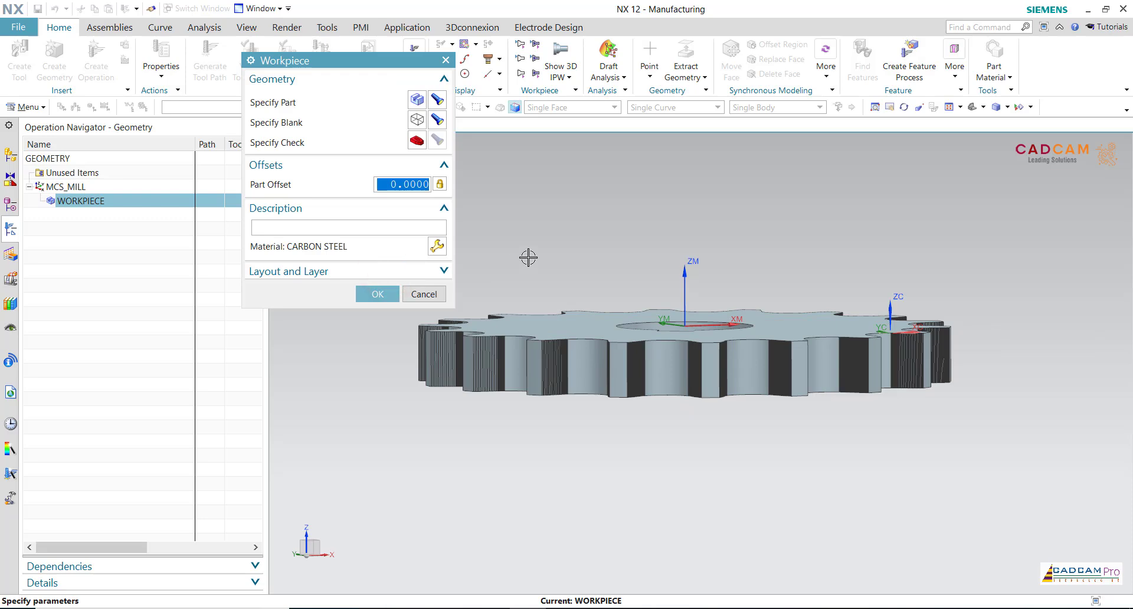
{"action": "left_click", "coordinate": [381, 293]}
- Create a mill_planar MILL tool named D8_Flat under GENERIC_MACHINE
{"action": "middle_click_drag", "start_coordinate": [527, 250], "coordinate": [501, 268]}
{"action": "scroll", "coordinate": [797, 462], "scroll_direction": "up", "scroll_amount": 3}
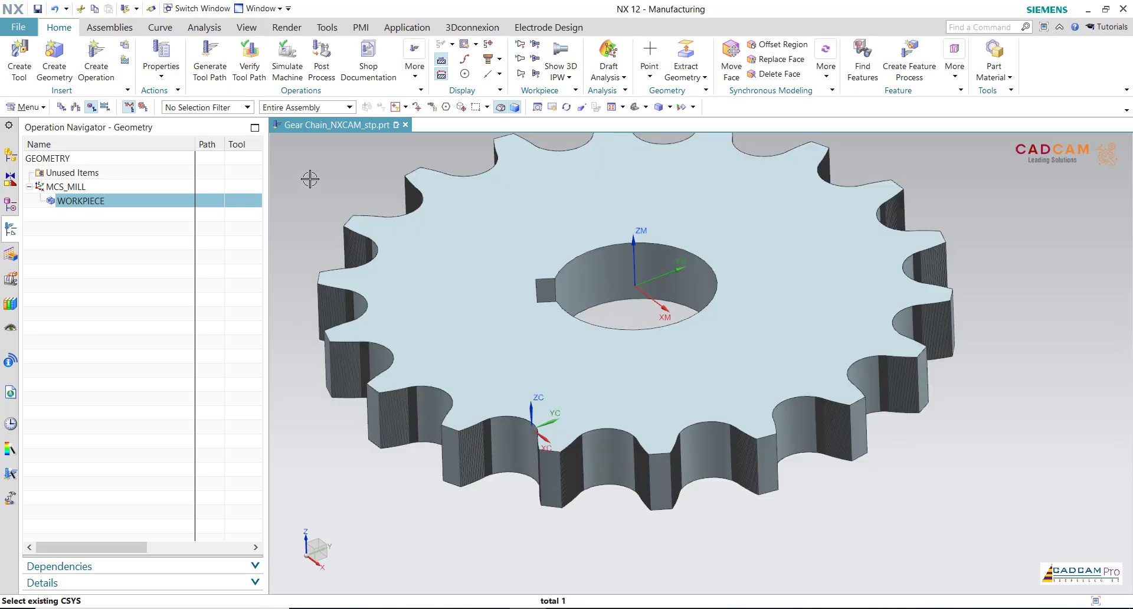
{"action": "left_click", "coordinate": [20, 59]}
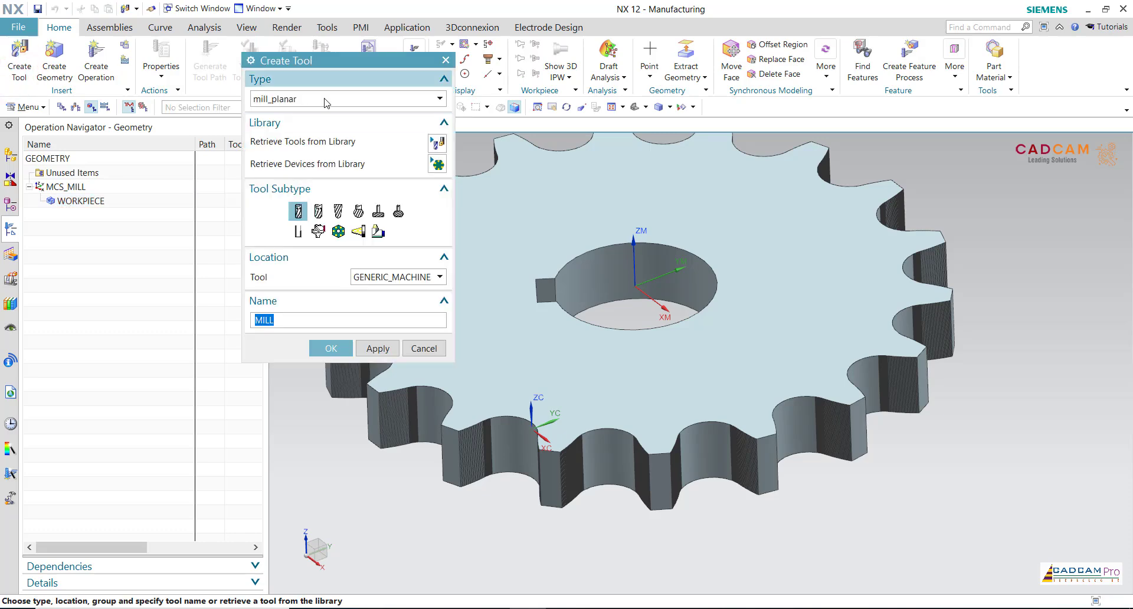
{"action": "double_click", "coordinate": [309, 315]}
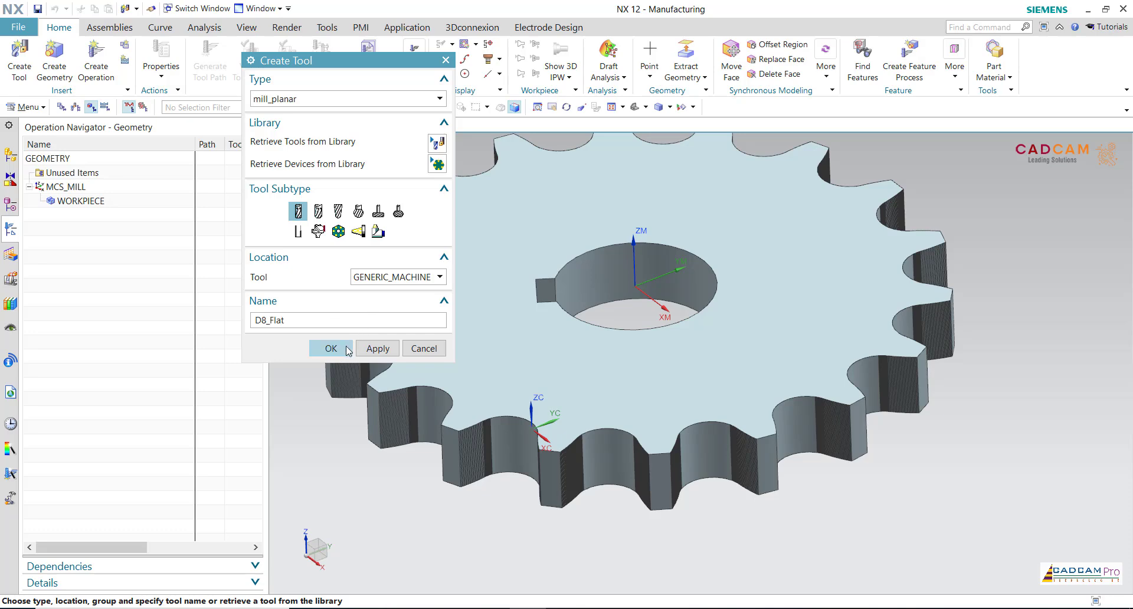
{"action": "left_click", "coordinate": [331, 349]}
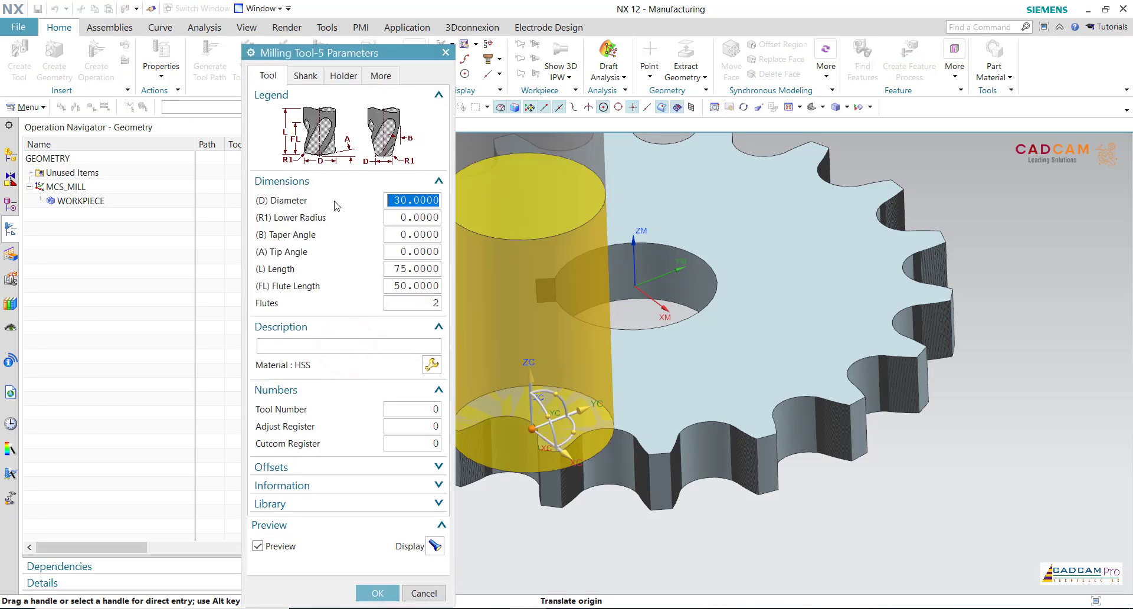
- Set the D8_Flat tool's diameter to 8, flute length to 16 and length to 50
{"action": "type", "text": "8"}
{"action": "left_click", "coordinate": [412, 217]}
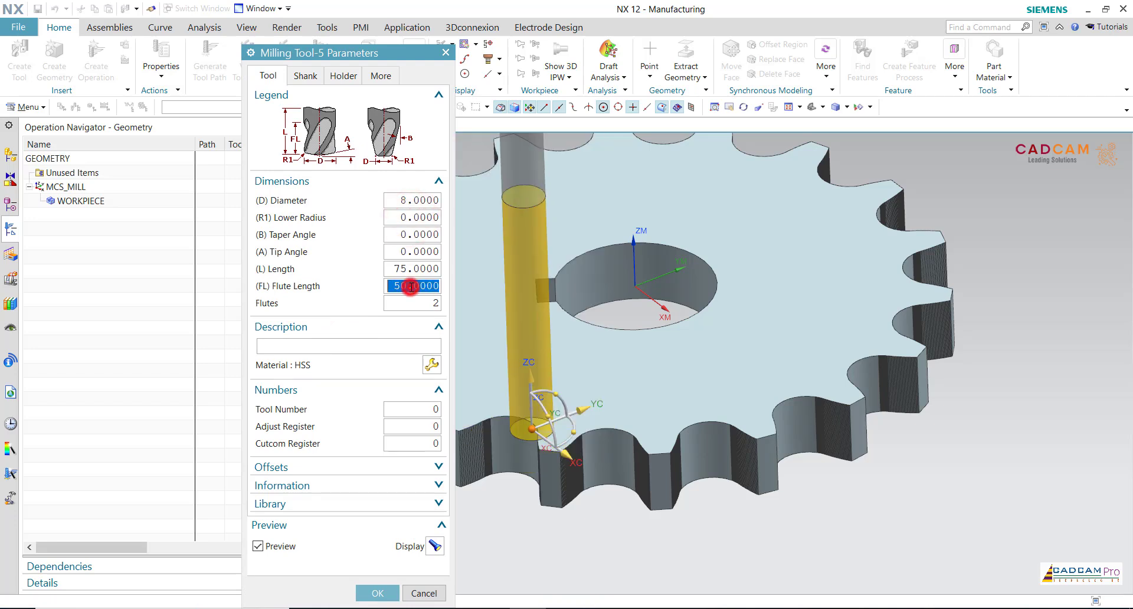
{"action": "type", "text": "16"}
{"action": "type", "text": "50"}
{"action": "left_click", "coordinate": [420, 252]}
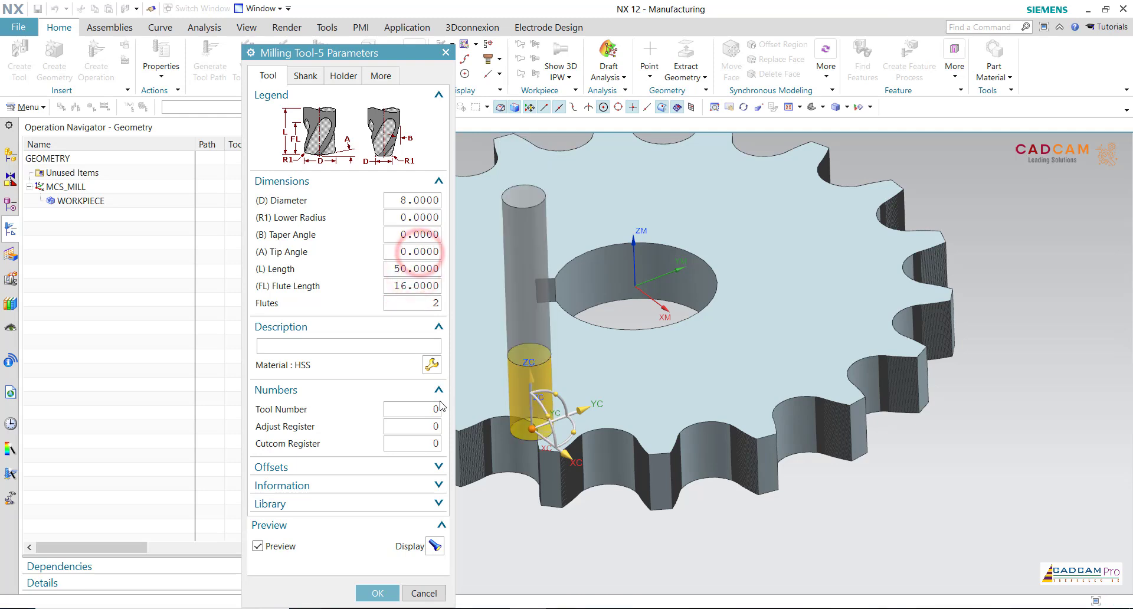
- Set the tool number, adjust register and cutcom register to 1, and accept the tool
{"action": "type", "text": "11"}
{"action": "left_click", "coordinate": [433, 444]}
{"action": "type", "text": "1"}
{"action": "left_click", "coordinate": [433, 412]}
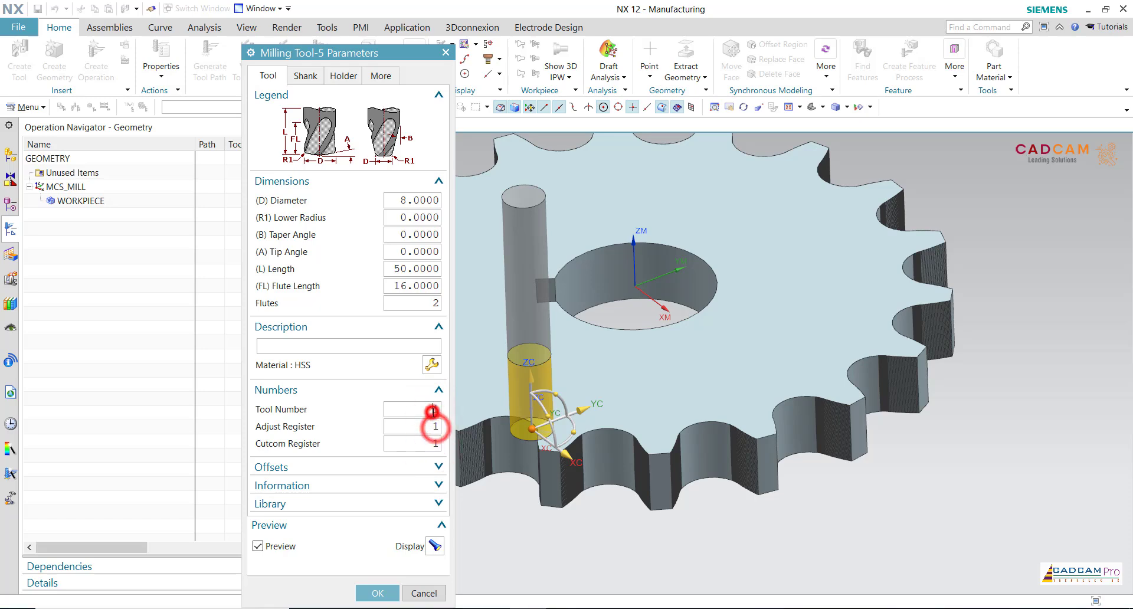
{"action": "left_click", "coordinate": [391, 593]}
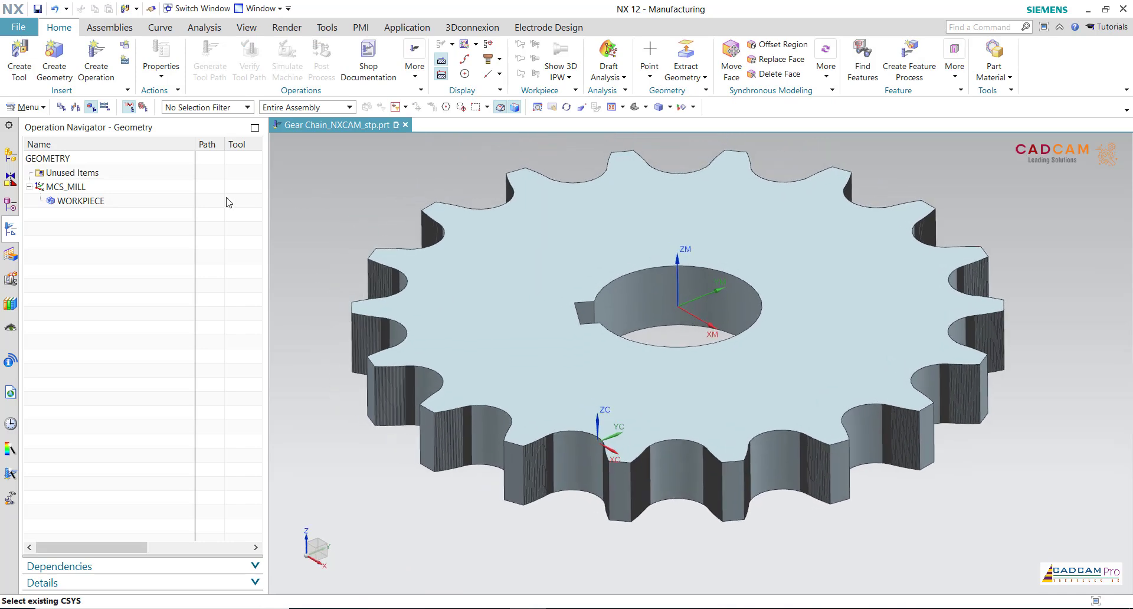
- Examine the narrow faces and edges that make up the flanks of the gear teeth
{"action": "scroll", "coordinate": [888, 423], "scroll_direction": "up", "scroll_amount": 6}
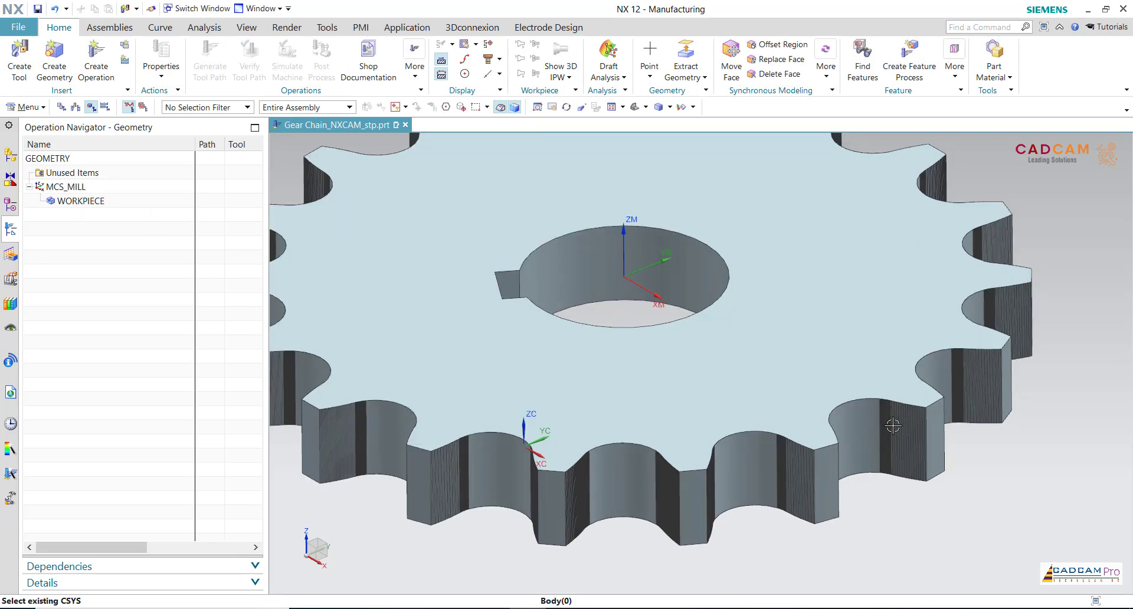
{"action": "scroll", "coordinate": [938, 394], "scroll_direction": "up", "scroll_amount": 3}
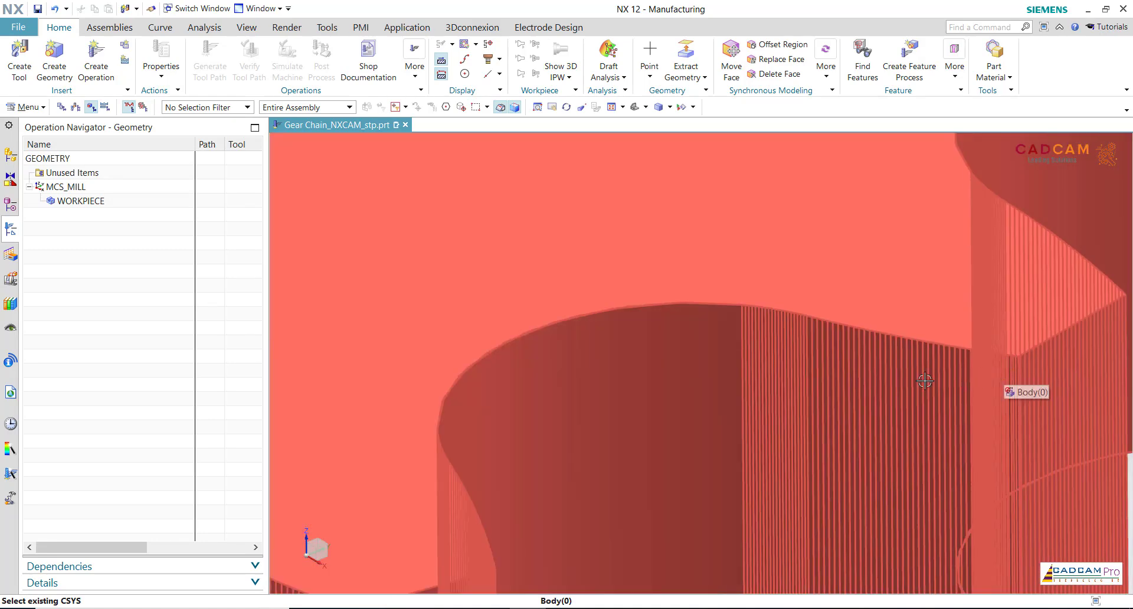
{"action": "scroll", "coordinate": [830, 325], "scroll_direction": "down", "scroll_amount": 2}
{"action": "middle_click_drag", "start_coordinate": [826, 366], "coordinate": [614, 363]}
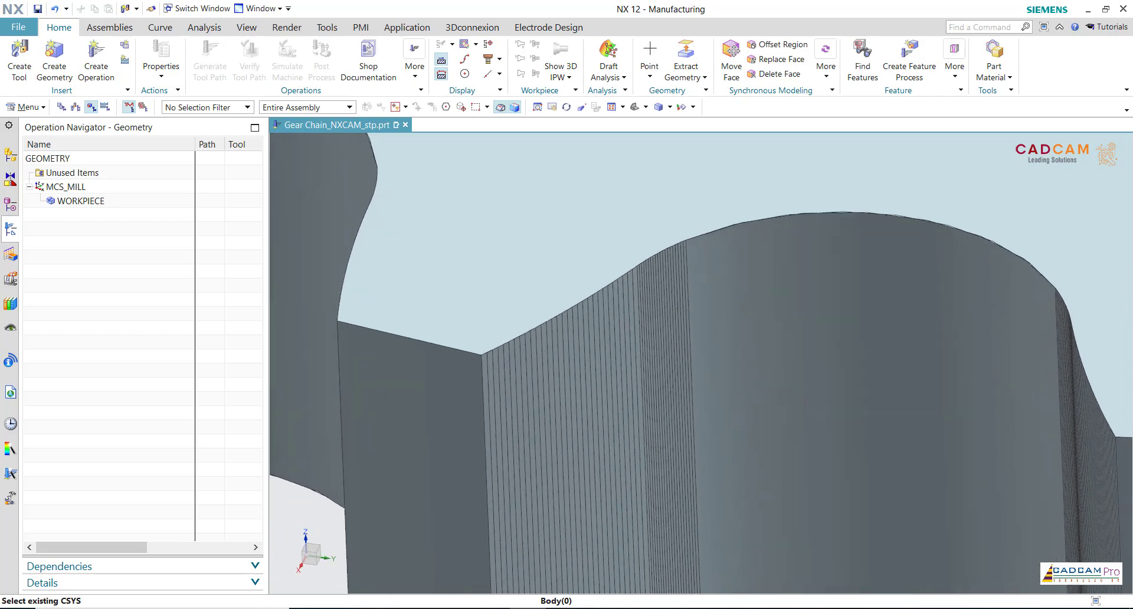
{"action": "scroll", "coordinate": [549, 285], "scroll_direction": "up", "scroll_amount": 3}
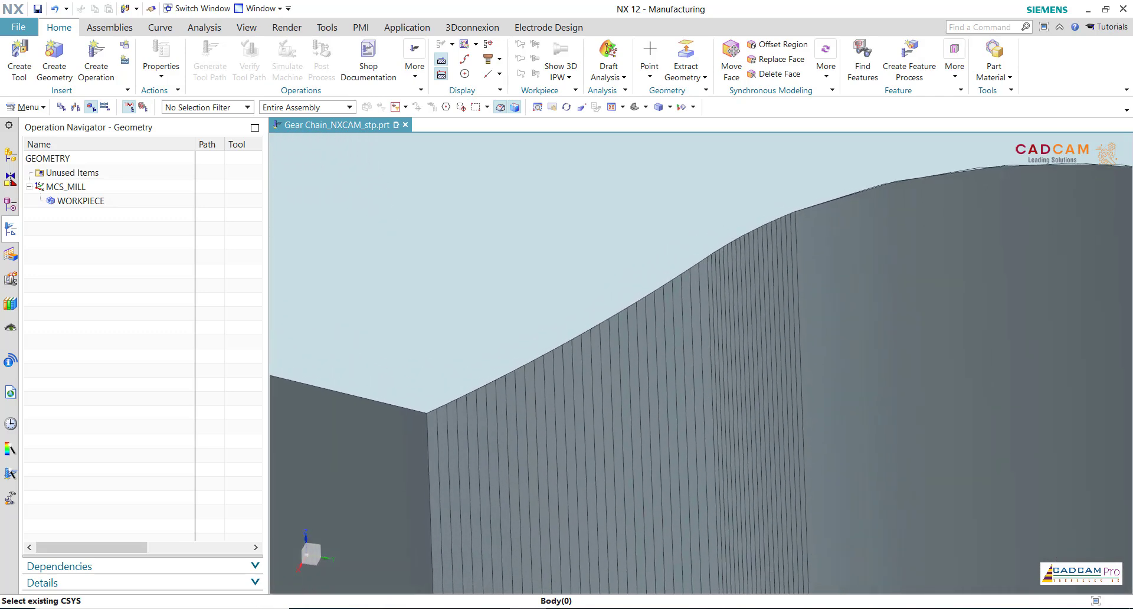
{"action": "scroll", "coordinate": [609, 356], "scroll_direction": "down", "scroll_amount": 5}
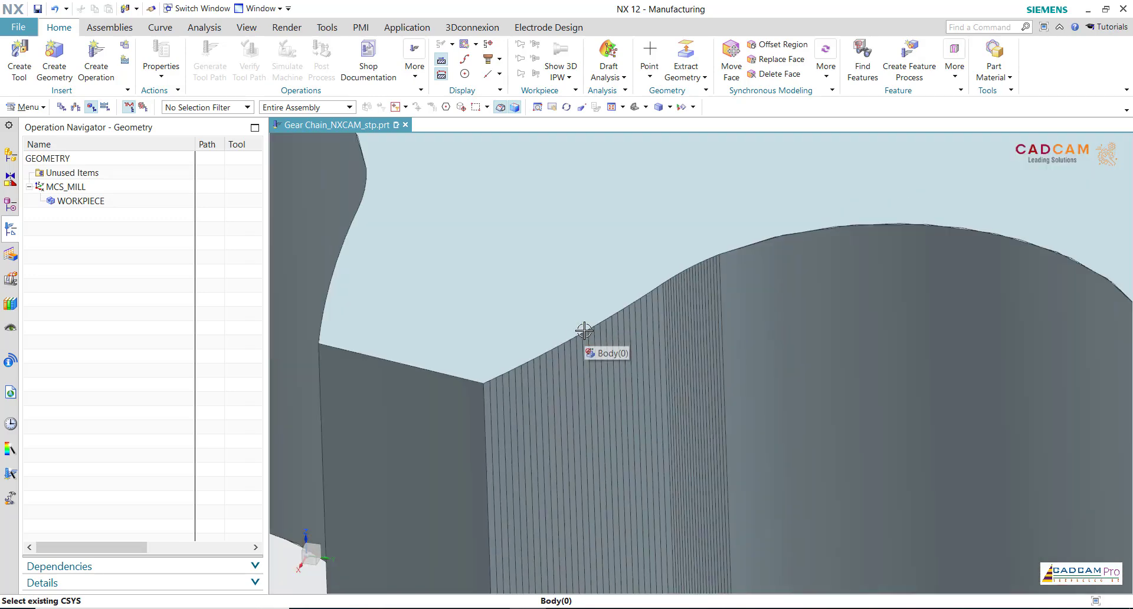
{"action": "scroll", "coordinate": [623, 341], "scroll_direction": "down", "scroll_amount": 1}
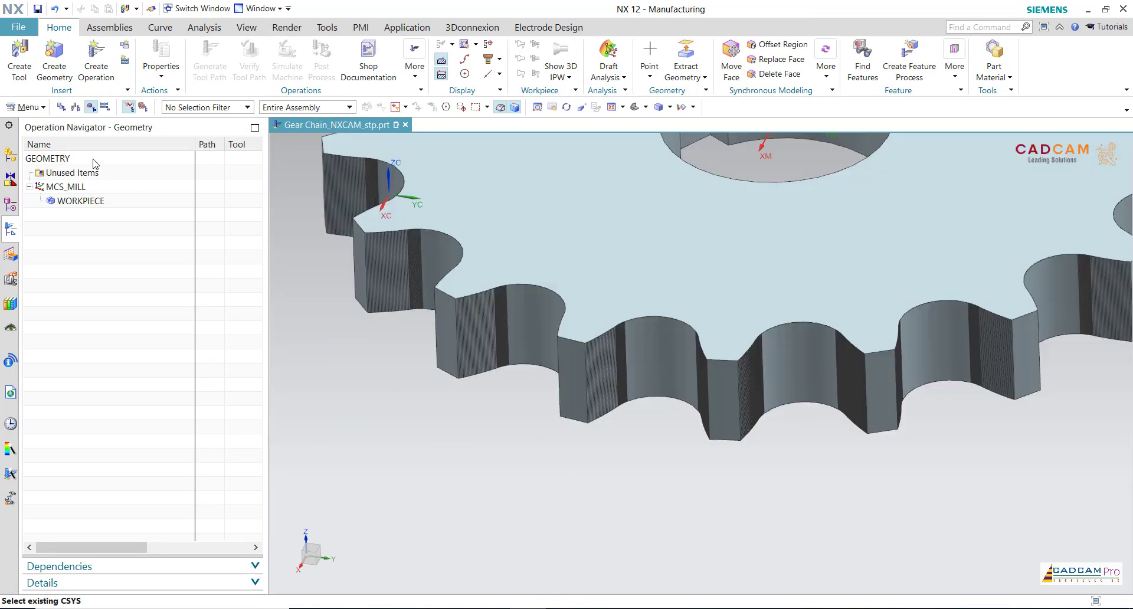
- Start Project Curve and select the upper edge curves of one tooth gap as the curves to project
{"action": "left_click", "coordinate": [9, 208]}
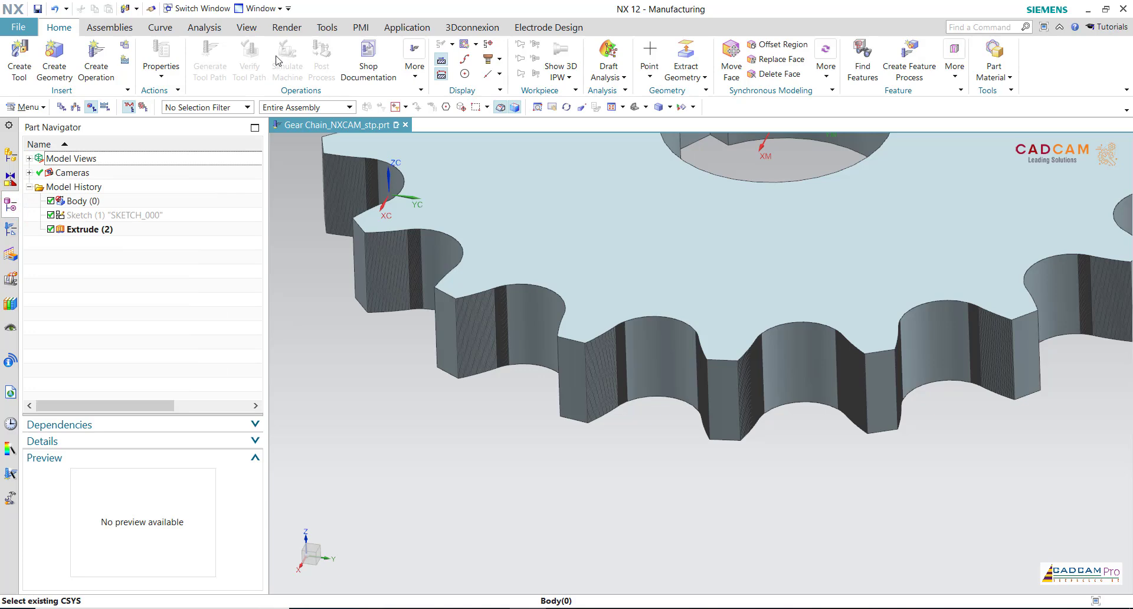
{"action": "left_click", "coordinate": [171, 30]}
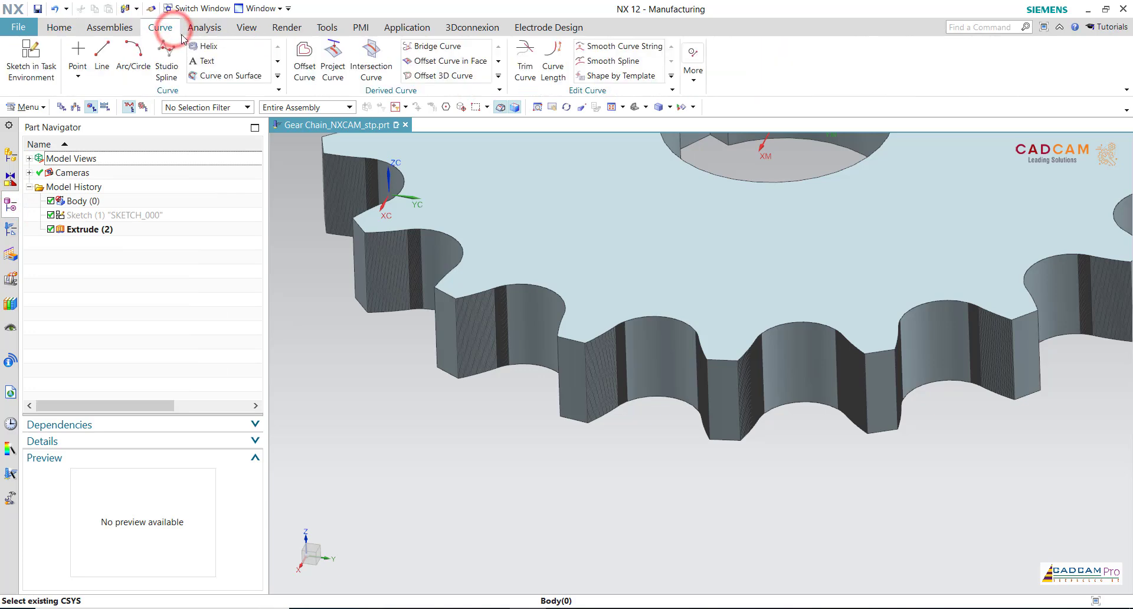
{"action": "left_click", "coordinate": [332, 61]}
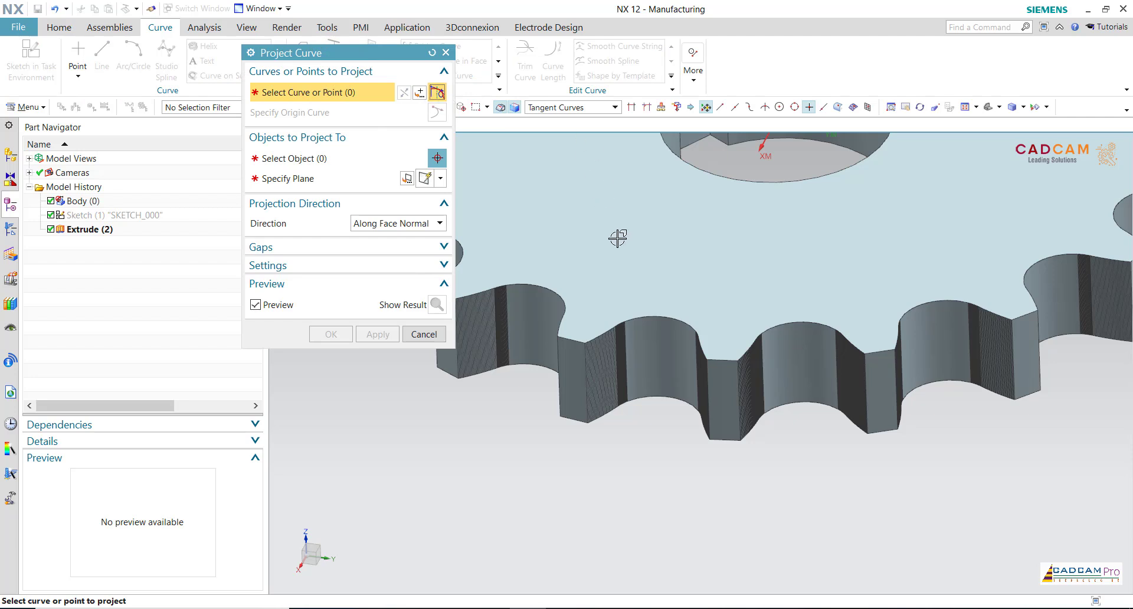
{"action": "left_click_drag", "start_coordinate": [356, 52], "coordinate": [294, 76]}
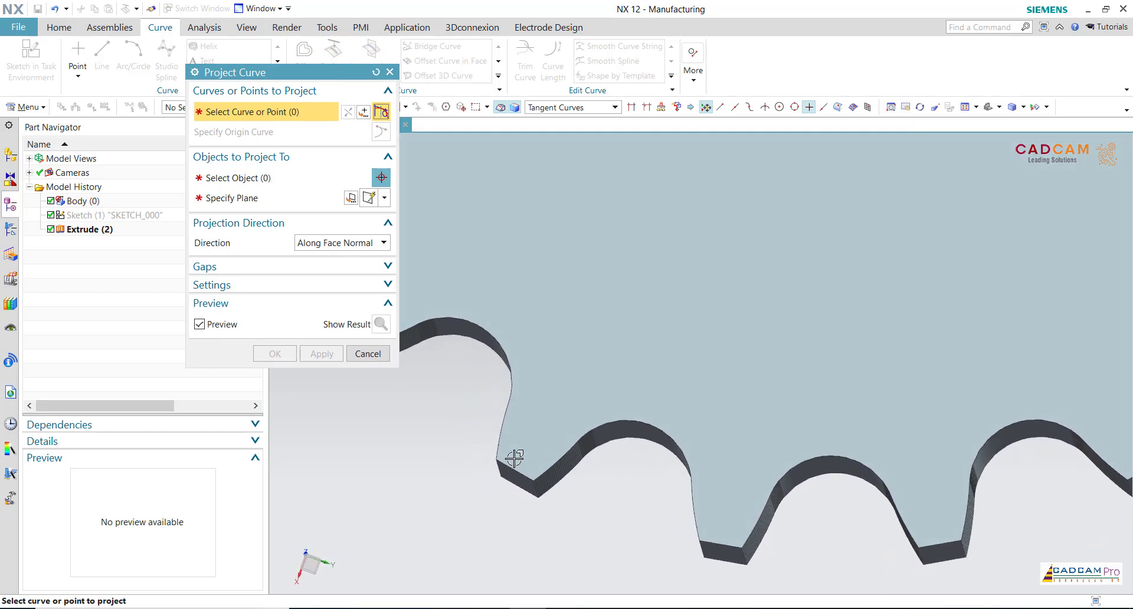
{"action": "left_click_drag", "start_coordinate": [671, 472], "coordinate": [644, 472]}
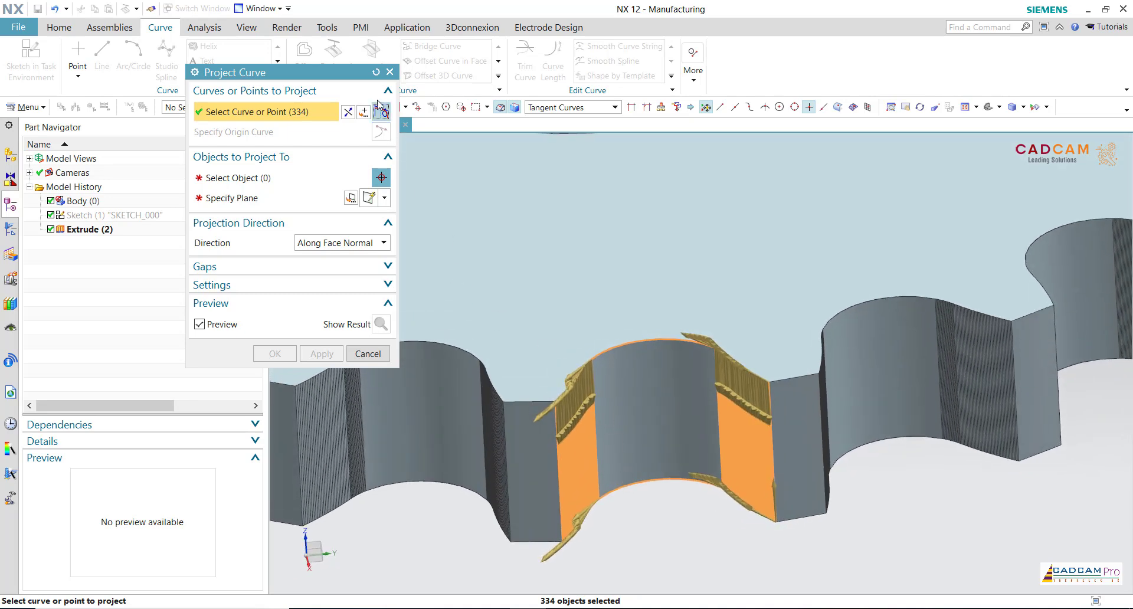
{"action": "left_click", "coordinate": [375, 72]}
{"action": "left_click", "coordinate": [513, 253]}
{"action": "left_click_drag", "start_coordinate": [660, 367], "coordinate": [790, 409]}
{"action": "middle_click_drag", "start_coordinate": [659, 557], "coordinate": [582, 538]}
- Choose the faces of the gear body as the projection target and the Z-axis as the projection vector
{"action": "left_click", "coordinate": [267, 177]}
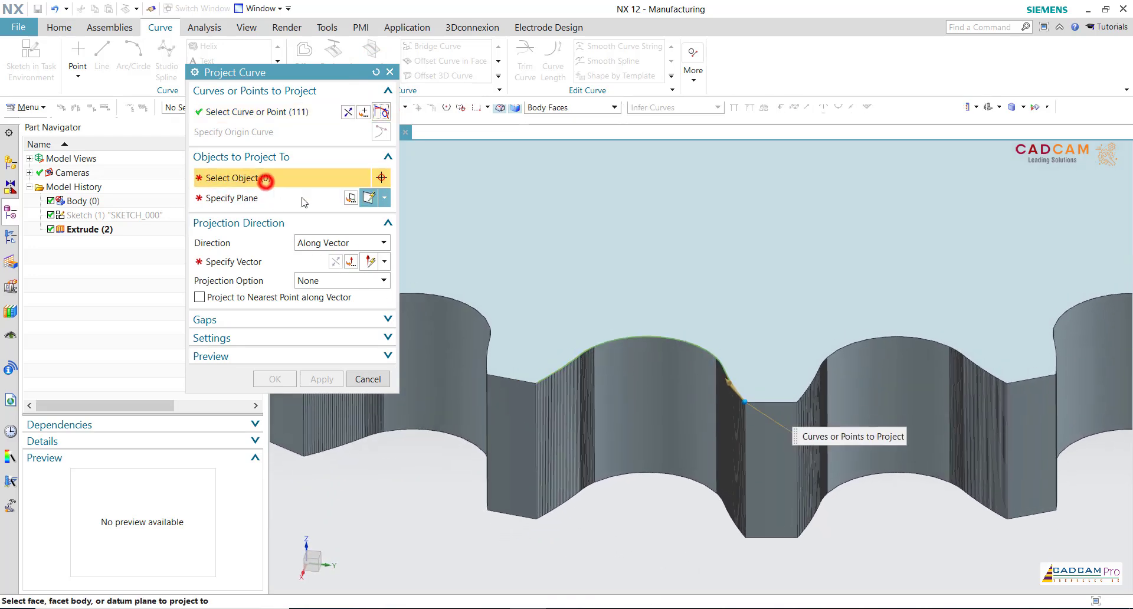
{"action": "left_click", "coordinate": [601, 293]}
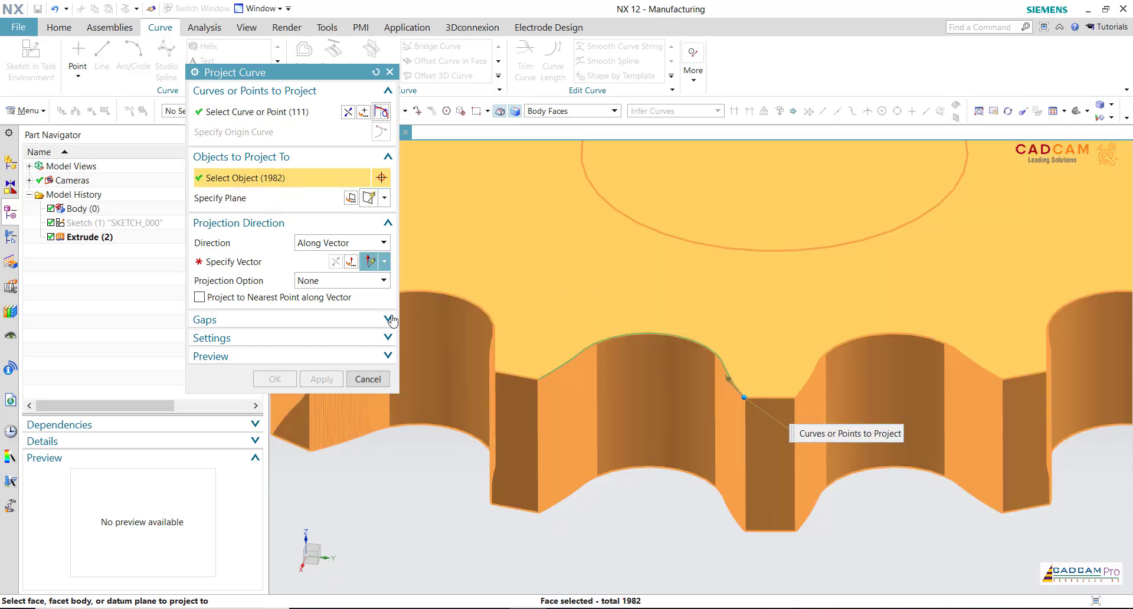
{"action": "left_click", "coordinate": [239, 262]}
{"action": "scroll", "coordinate": [630, 459], "scroll_direction": "down", "scroll_amount": 4}
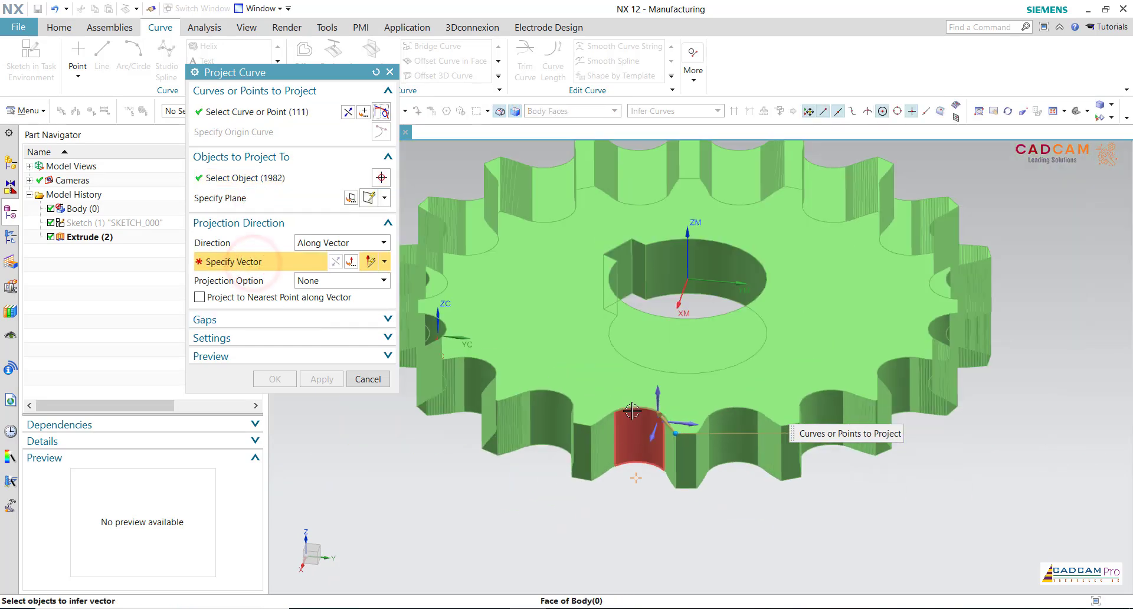
{"action": "left_click", "coordinate": [654, 387]}
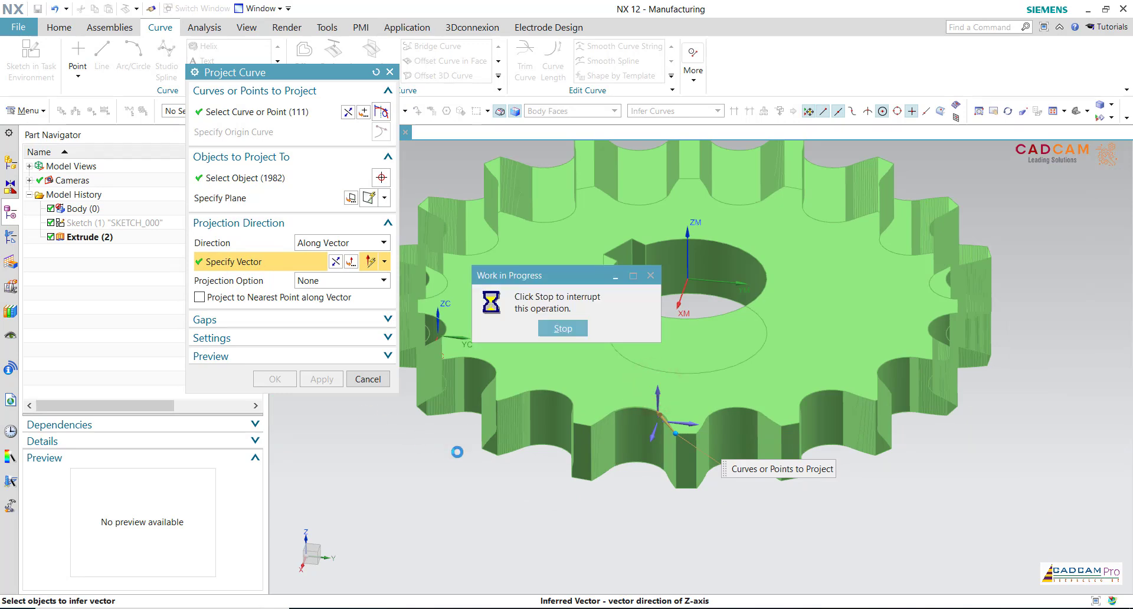
{"action": "scroll", "coordinate": [476, 456], "scroll_direction": "up", "scroll_amount": 3}
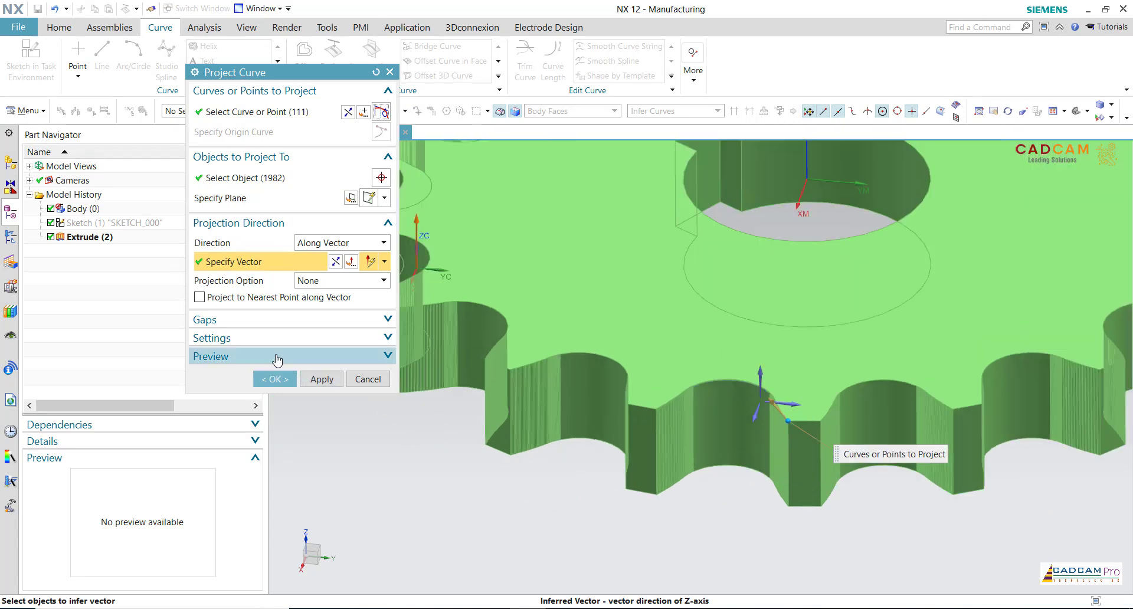
- Show the projection result on the tooth gap's upper edge and accept the projected curve
{"action": "left_click", "coordinate": [275, 355]}
{"action": "left_click", "coordinate": [382, 378]}
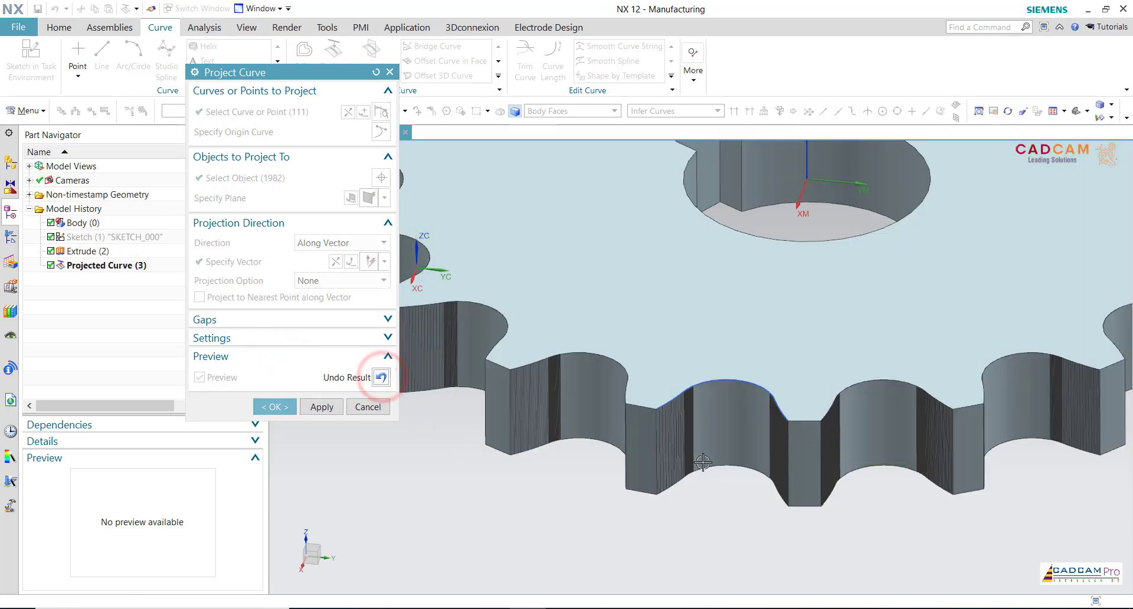
{"action": "scroll", "coordinate": [716, 428], "scroll_direction": "up", "scroll_amount": 5}
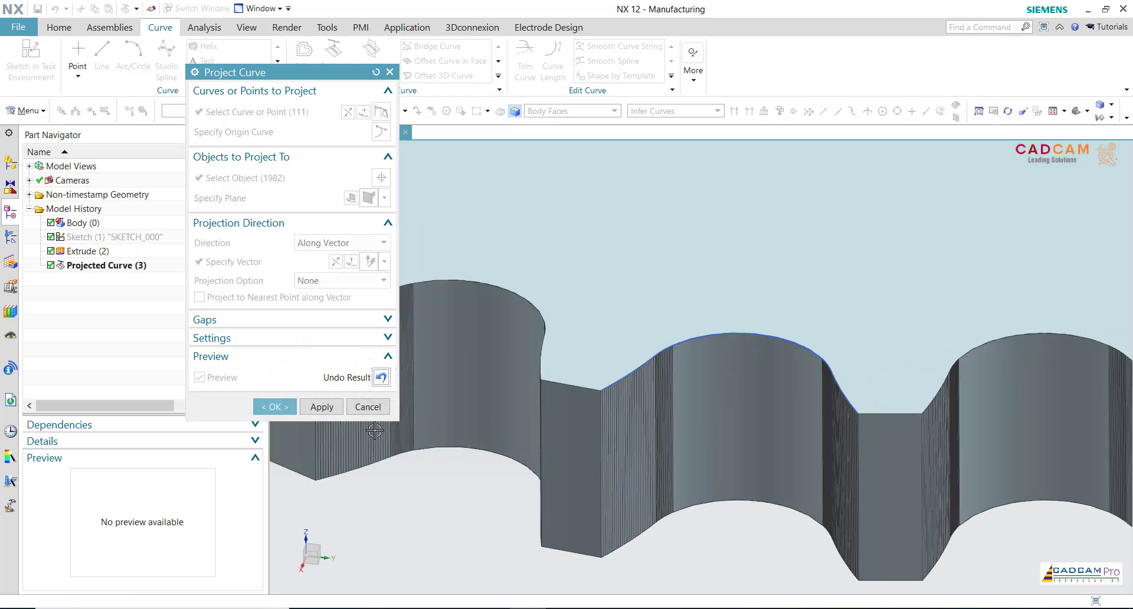
{"action": "left_click", "coordinate": [293, 406]}
{"action": "scroll", "coordinate": [487, 466], "scroll_direction": "down", "scroll_amount": 5}
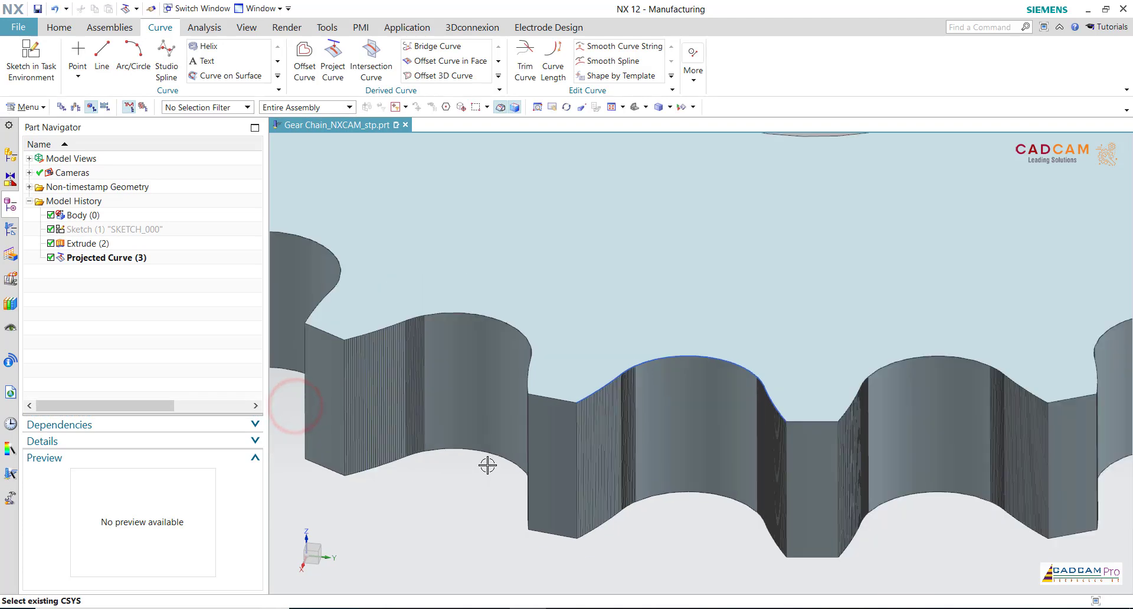
{"action": "scroll", "coordinate": [746, 511], "scroll_direction": "down", "scroll_amount": 4}
{"action": "scroll", "coordinate": [764, 534], "scroll_direction": "up", "scroll_amount": 2}
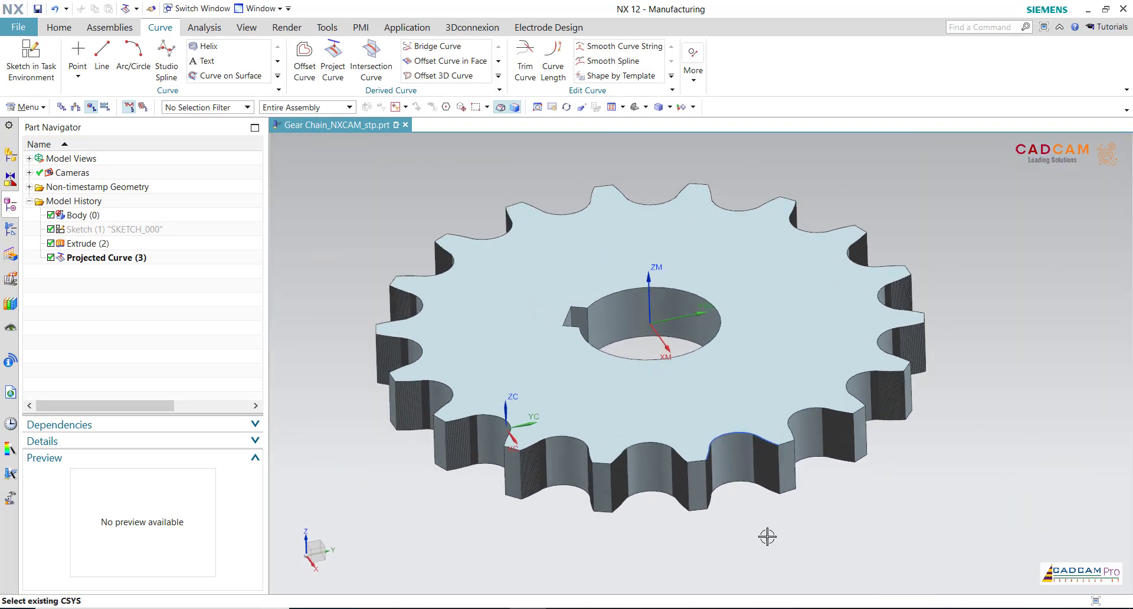
{"action": "scroll", "coordinate": [417, 383], "scroll_direction": "up", "scroll_amount": 2}
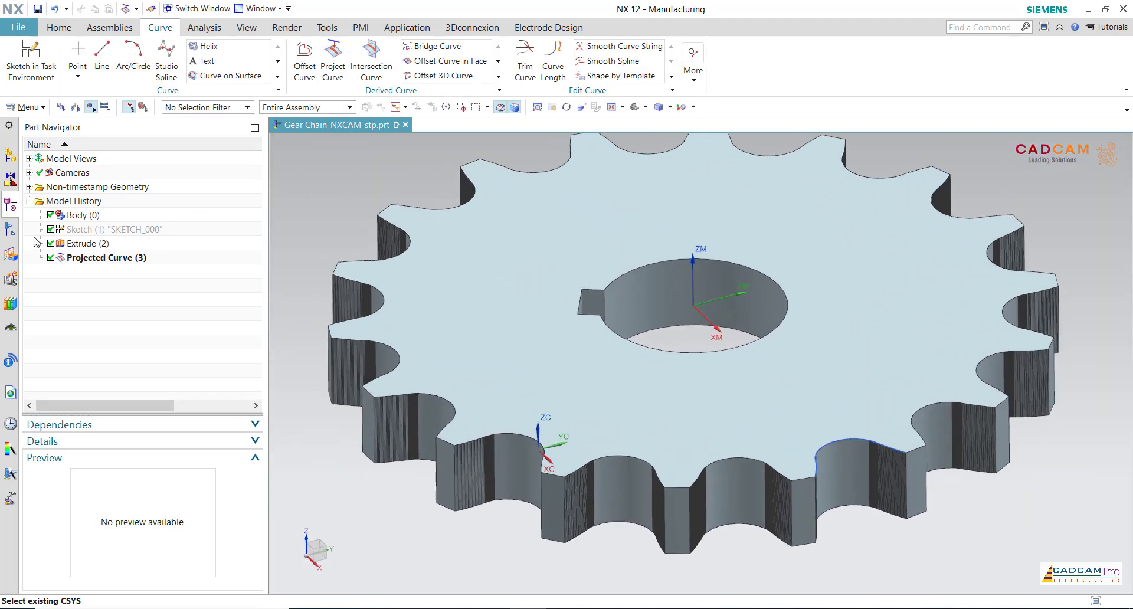
- Switch the Operation Navigator to program order and rename the PROGRAM group as ROUGH
{"action": "left_click", "coordinate": [11, 230]}
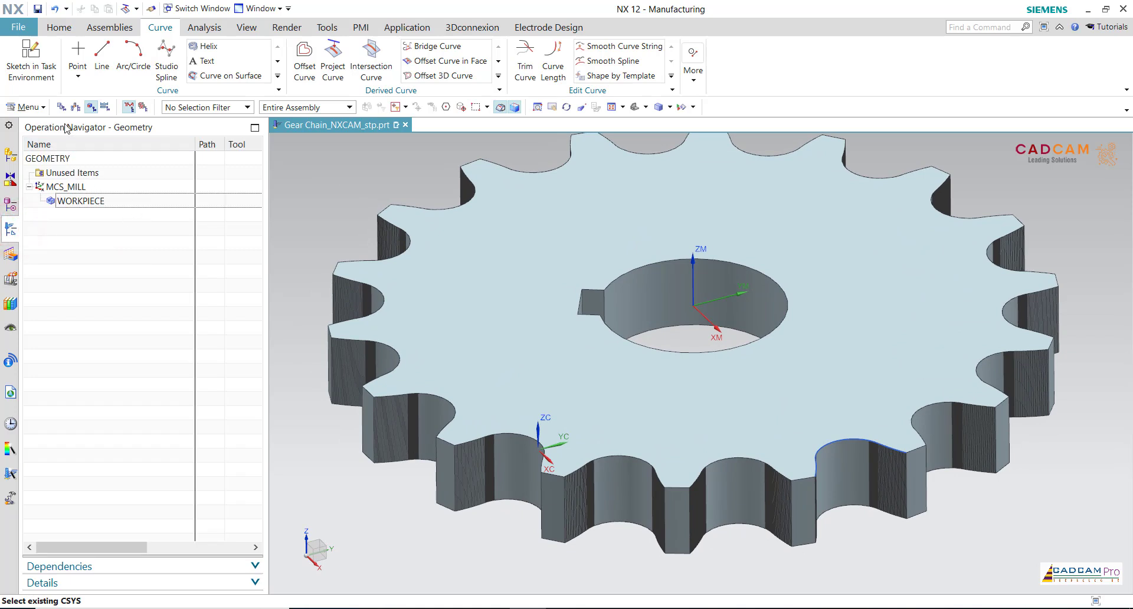
{"action": "left_click", "coordinate": [75, 107]}
{"action": "left_click", "coordinate": [61, 107]}
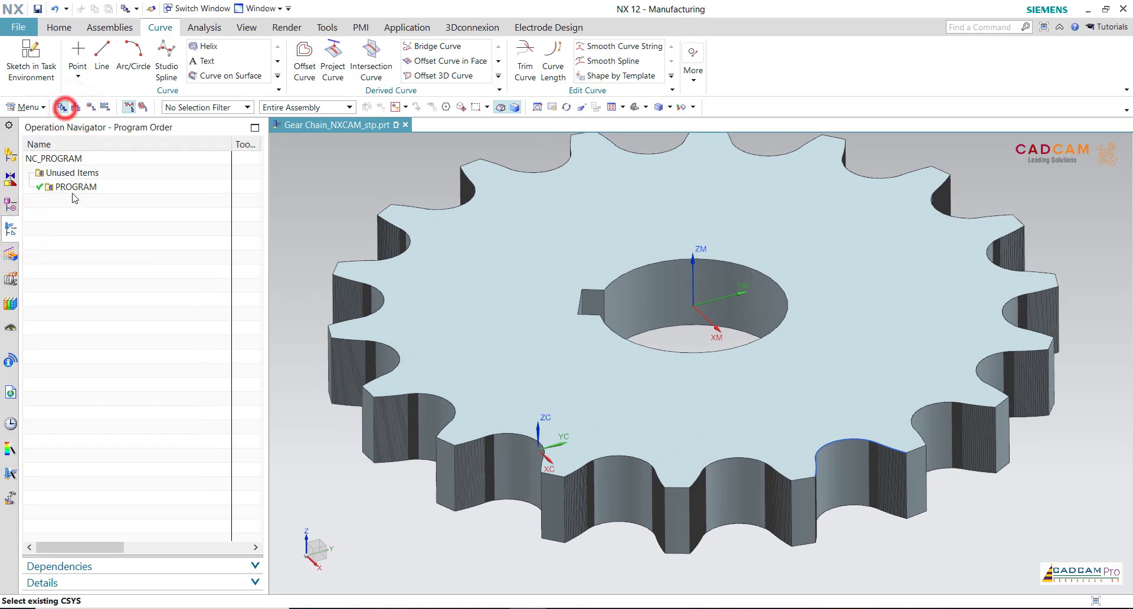
{"action": "left_click", "coordinate": [70, 188]}
{"action": "right_click", "coordinate": [70, 188]}
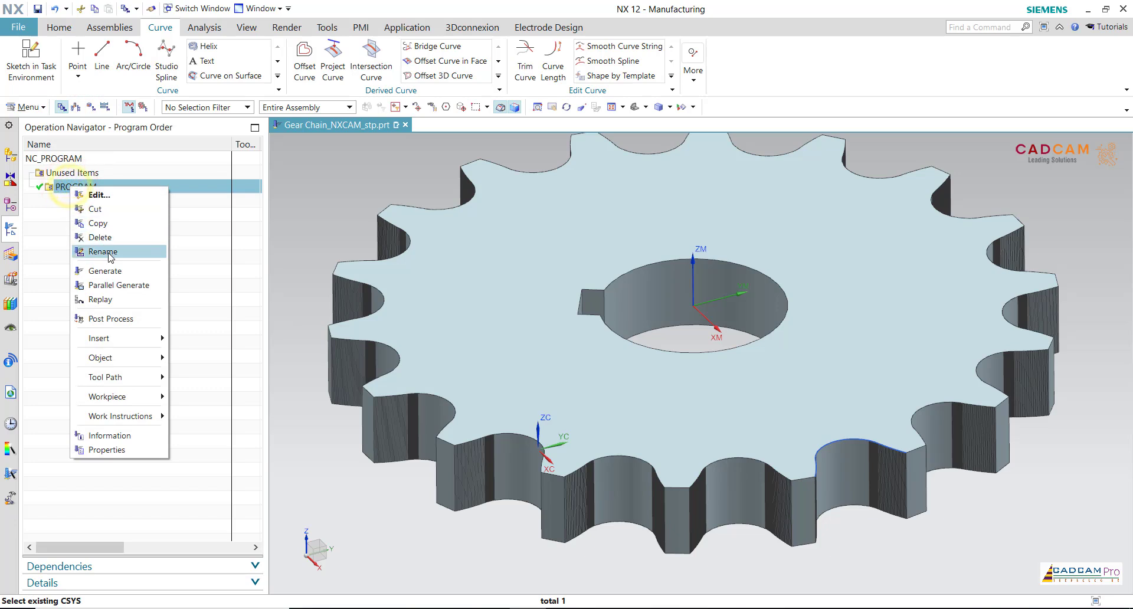
{"action": "left_click", "coordinate": [108, 255]}
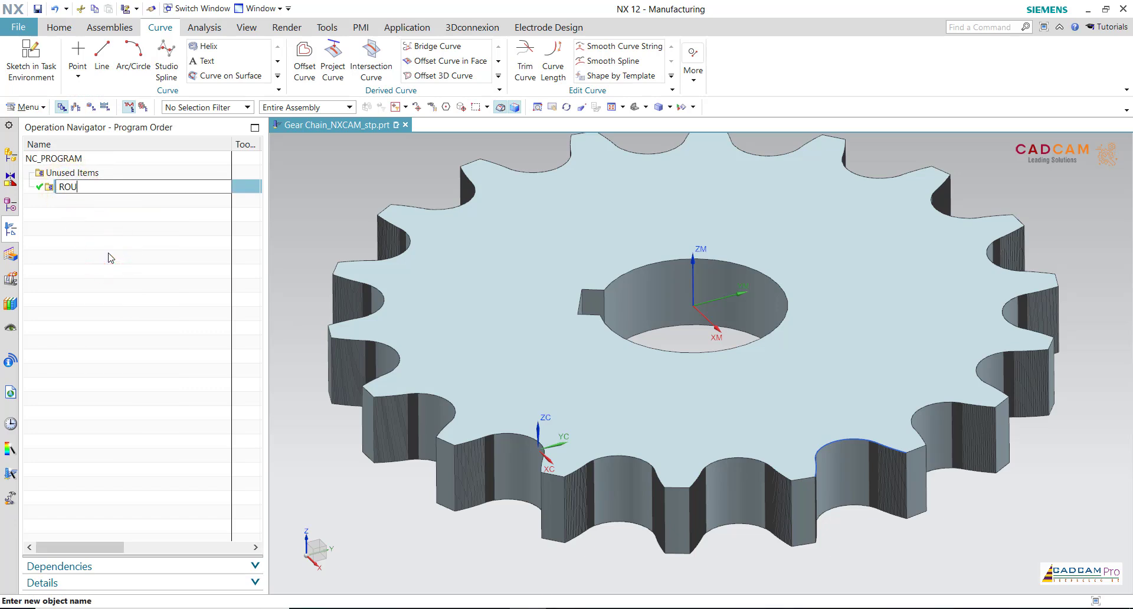
{"action": "key", "text": "Return"}
{"action": "left_click", "coordinate": [309, 206]}
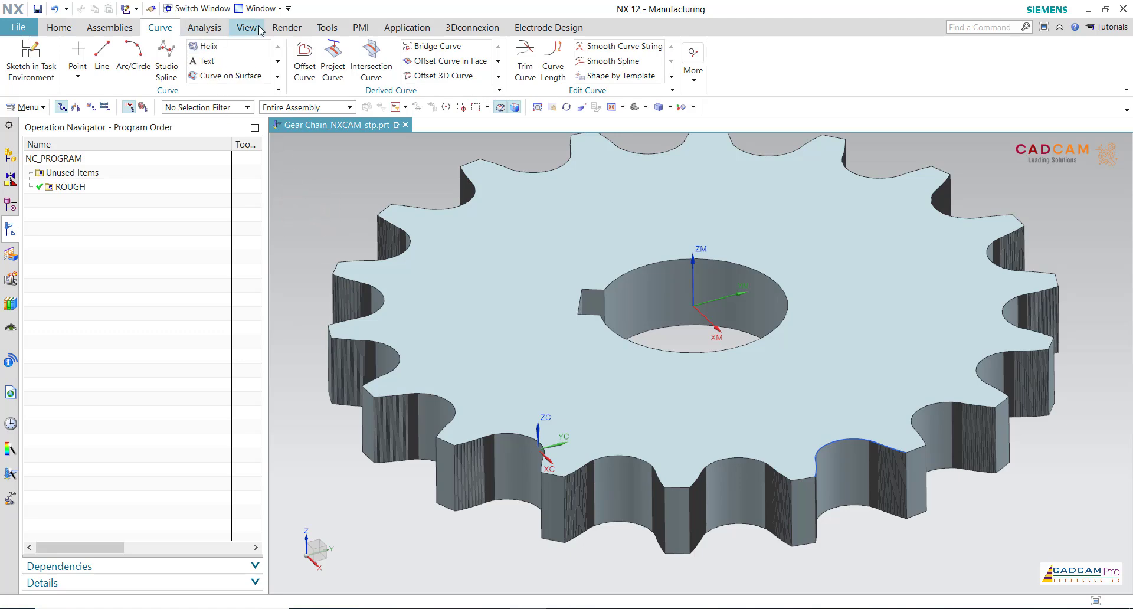
- Start creating a mill_planar operation and choose the Planar Profile subtype
{"action": "left_click", "coordinate": [72, 29]}
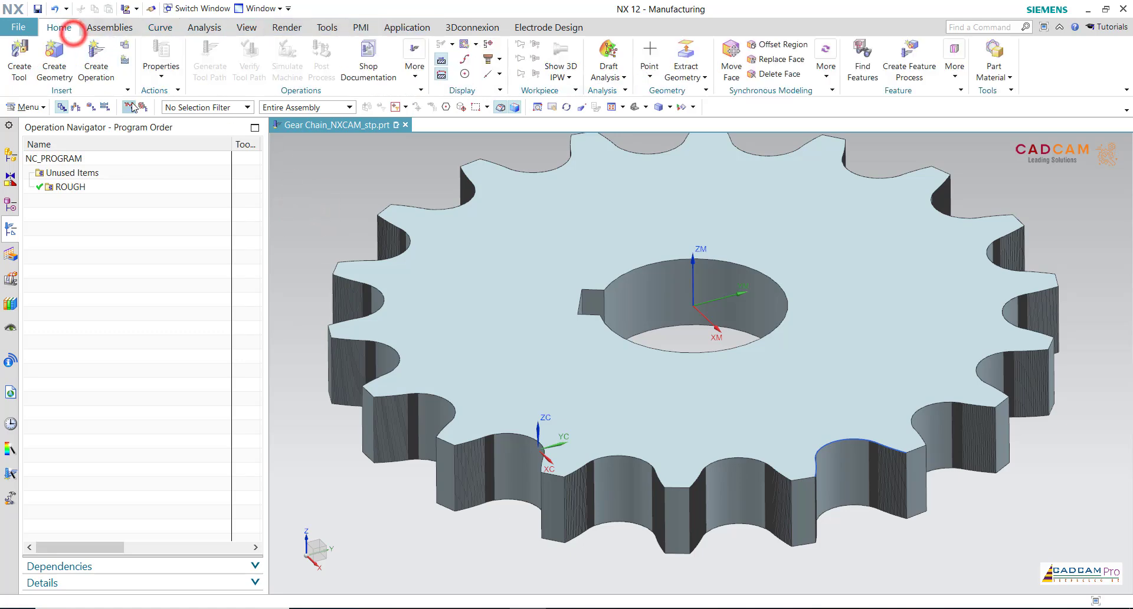
{"action": "left_click", "coordinate": [103, 71]}
{"action": "left_click", "coordinate": [268, 176]}
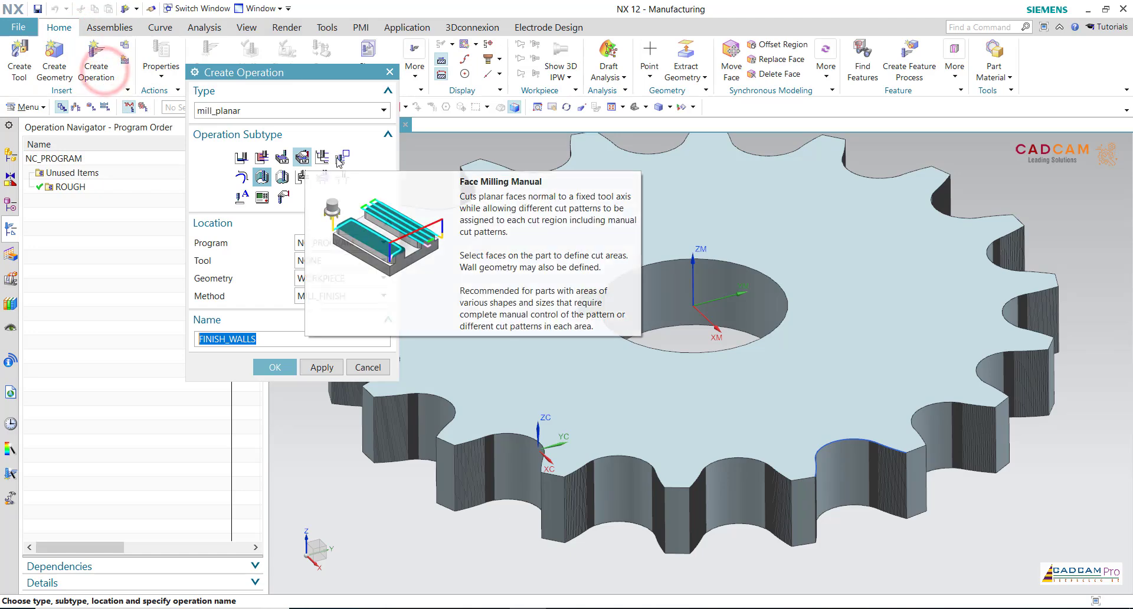
{"action": "left_click_drag", "start_coordinate": [302, 73], "coordinate": [207, 77]}
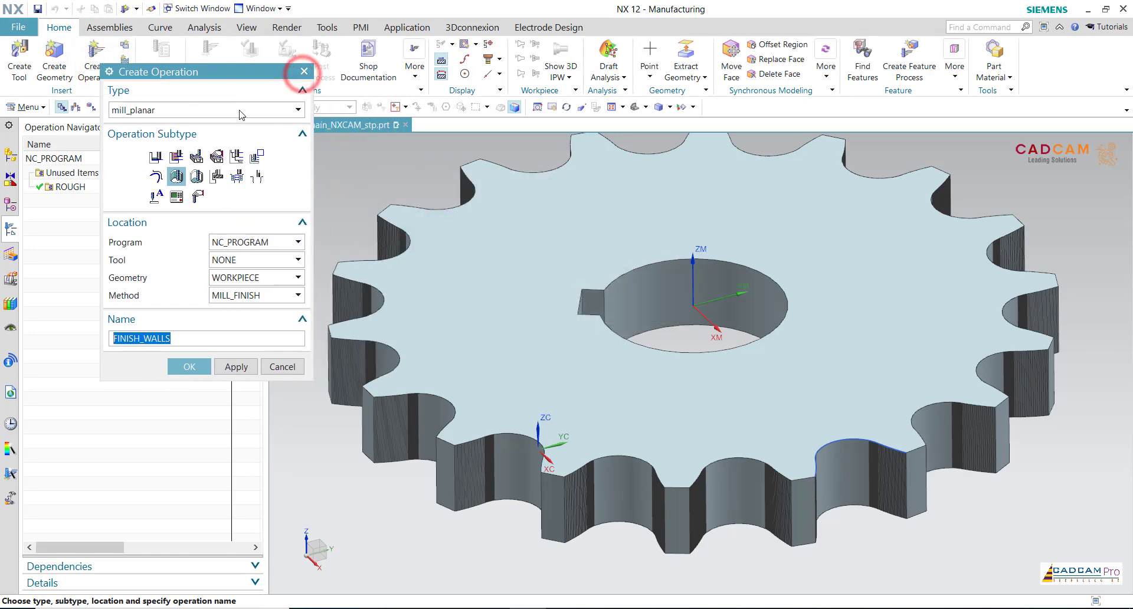
{"action": "left_click", "coordinate": [257, 158]}
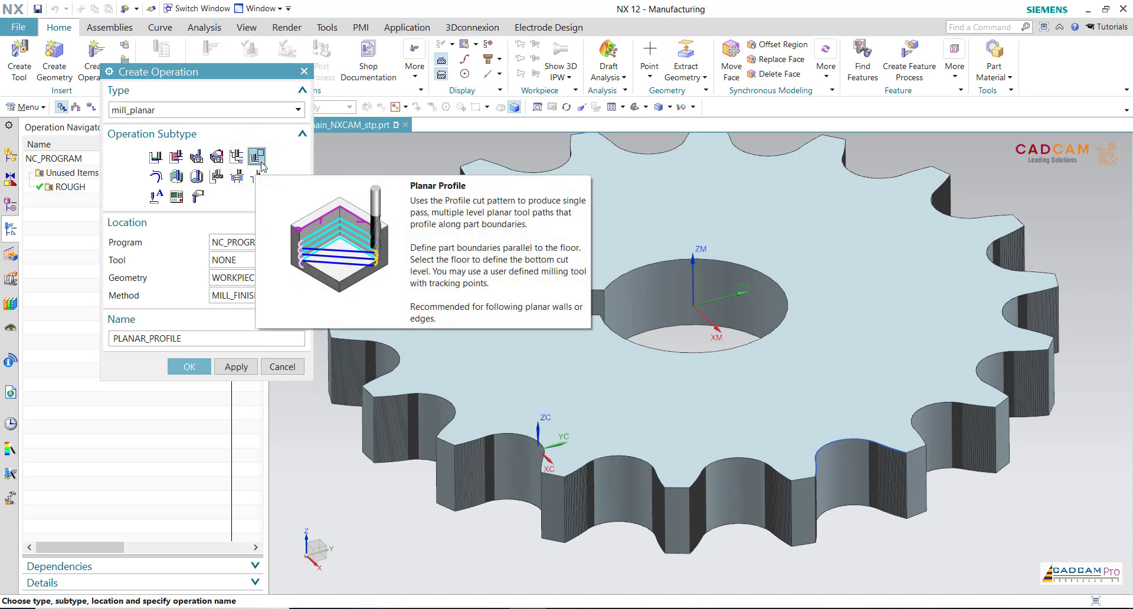
- Assign the operation to program ROUGH with tool D8_FLAT and geometry WORKPIECE
{"action": "left_click", "coordinate": [267, 241]}
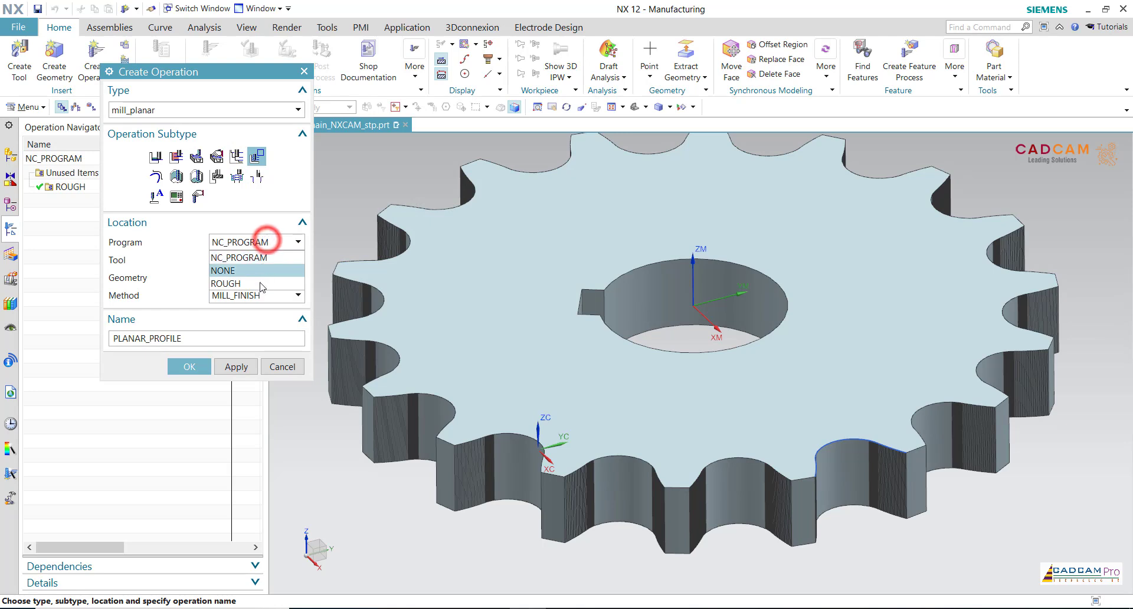
{"action": "left_click", "coordinate": [258, 283]}
{"action": "left_click", "coordinate": [274, 260]}
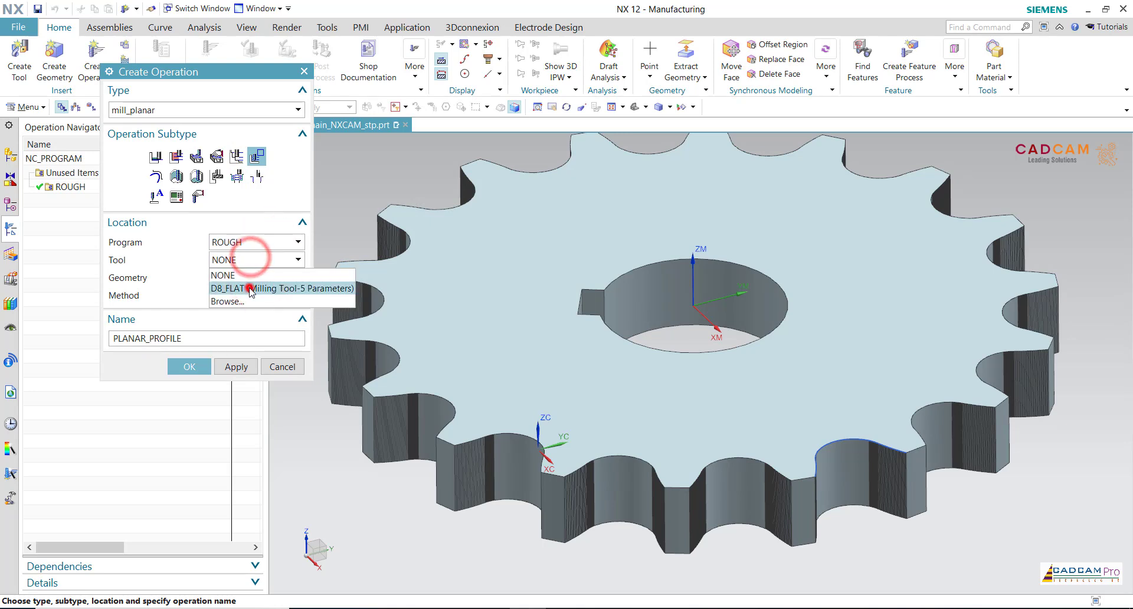
{"action": "left_click", "coordinate": [253, 287]}
{"action": "left_click", "coordinate": [254, 278]}
{"action": "left_click", "coordinate": [256, 319]}
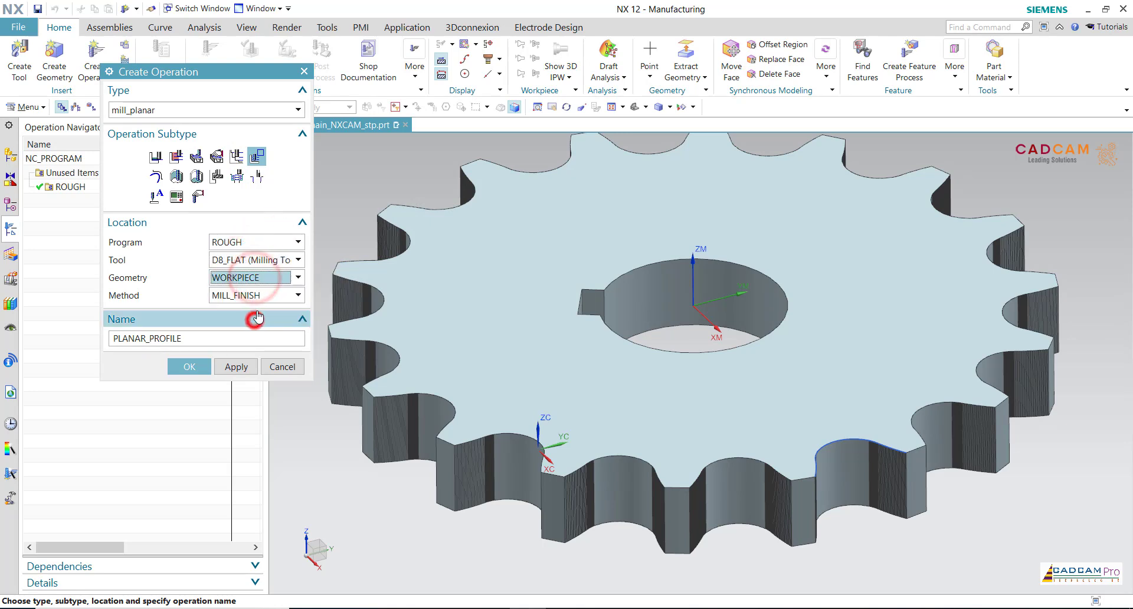
- Set the method to MILL_ROUGH, name the operation PLANAR_PROFILE_D8FLAT and create it
{"action": "left_click", "coordinate": [257, 293]}
{"action": "left_click", "coordinate": [255, 335]}
{"action": "left_click", "coordinate": [234, 346]}
{"action": "left_click", "coordinate": [234, 344]}
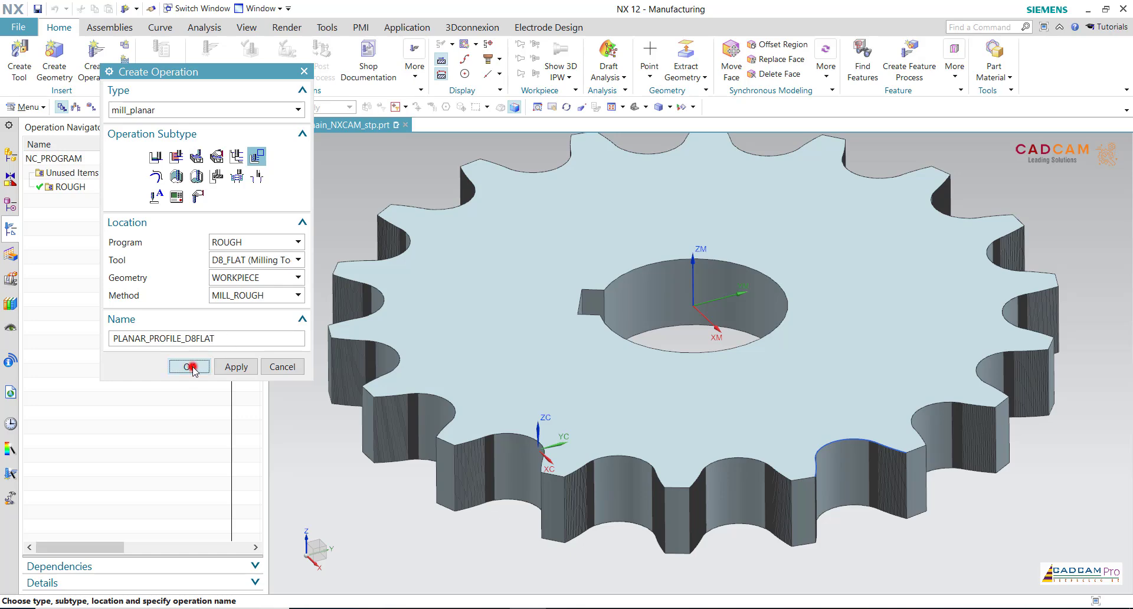
{"action": "left_click", "coordinate": [190, 367]}
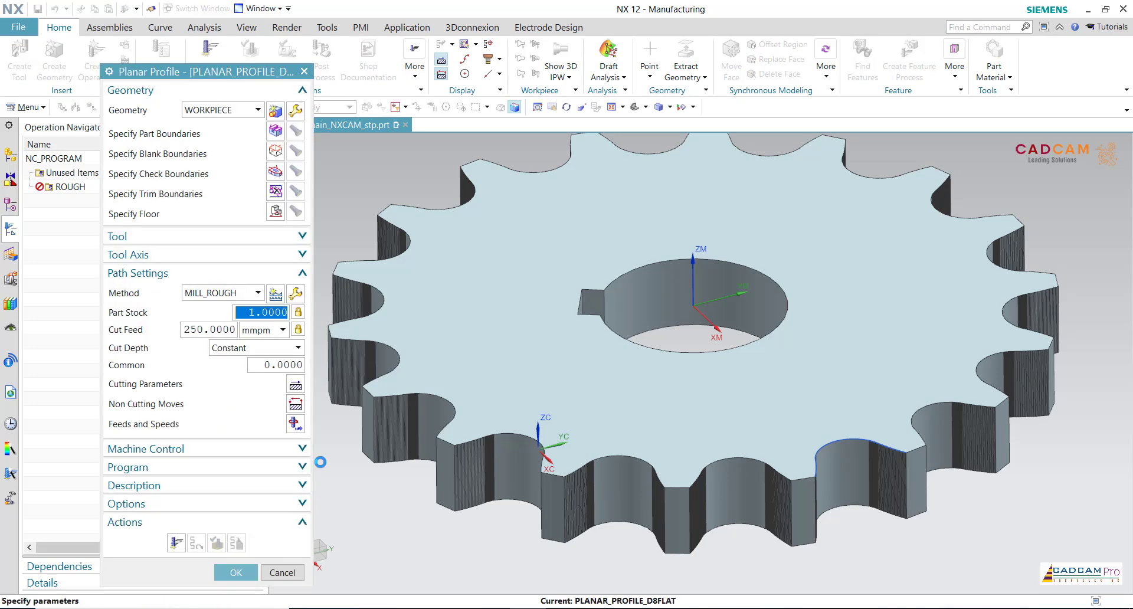
- Specify the part boundary with the Curves selection method, using the Projected Curve (3) feature
{"action": "left_click", "coordinate": [276, 132]}
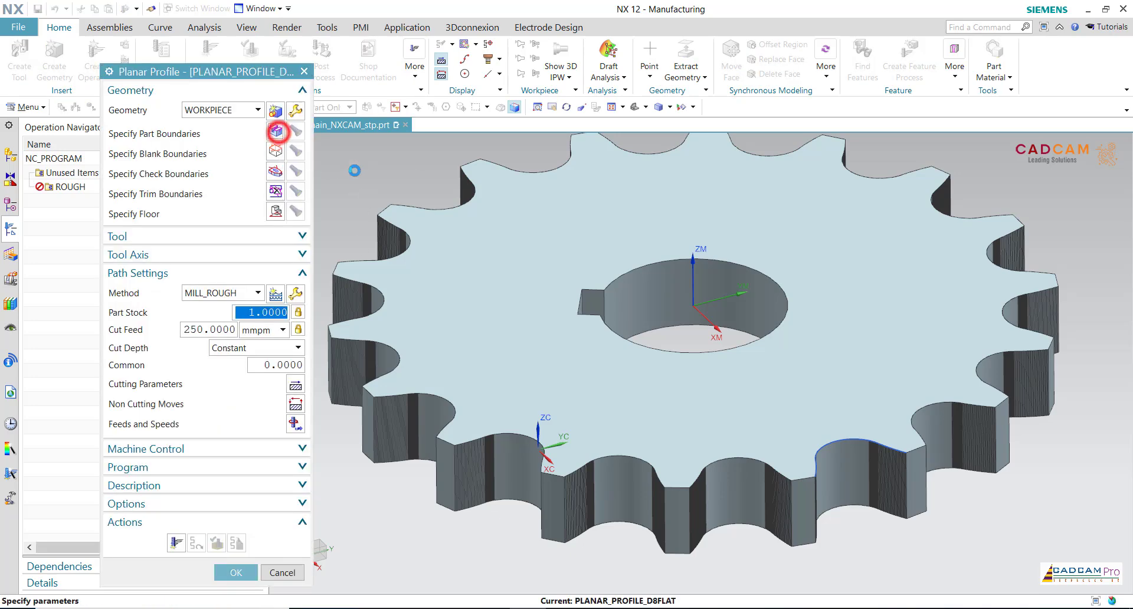
{"action": "middle_click_drag", "start_coordinate": [361, 168], "coordinate": [336, 158]}
{"action": "left_click", "coordinate": [248, 110]}
{"action": "left_click", "coordinate": [244, 137]}
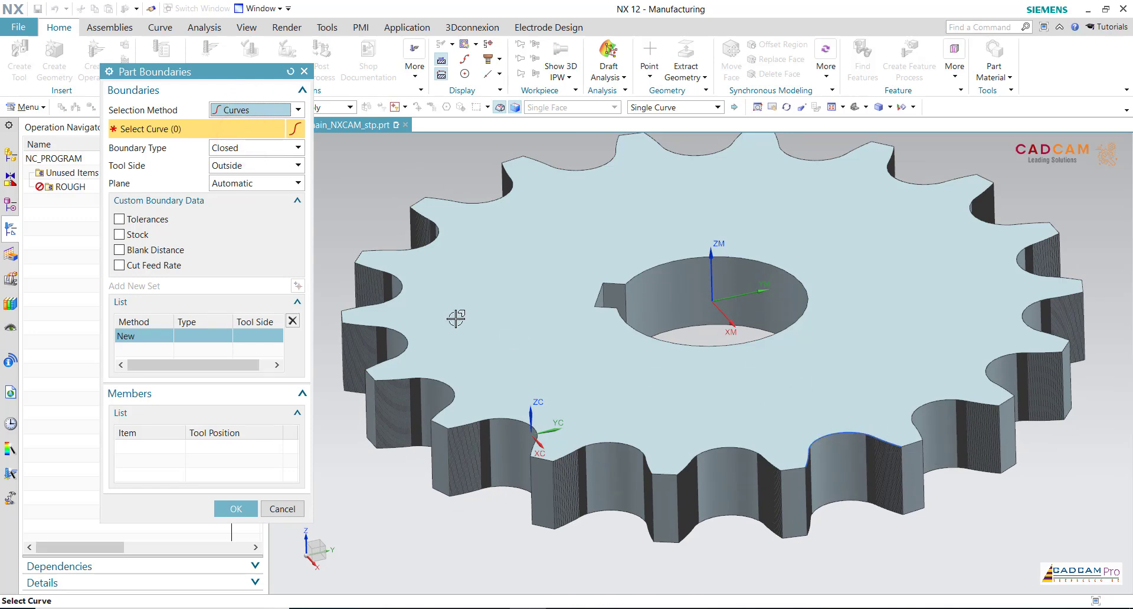
{"action": "left_click", "coordinate": [12, 208]}
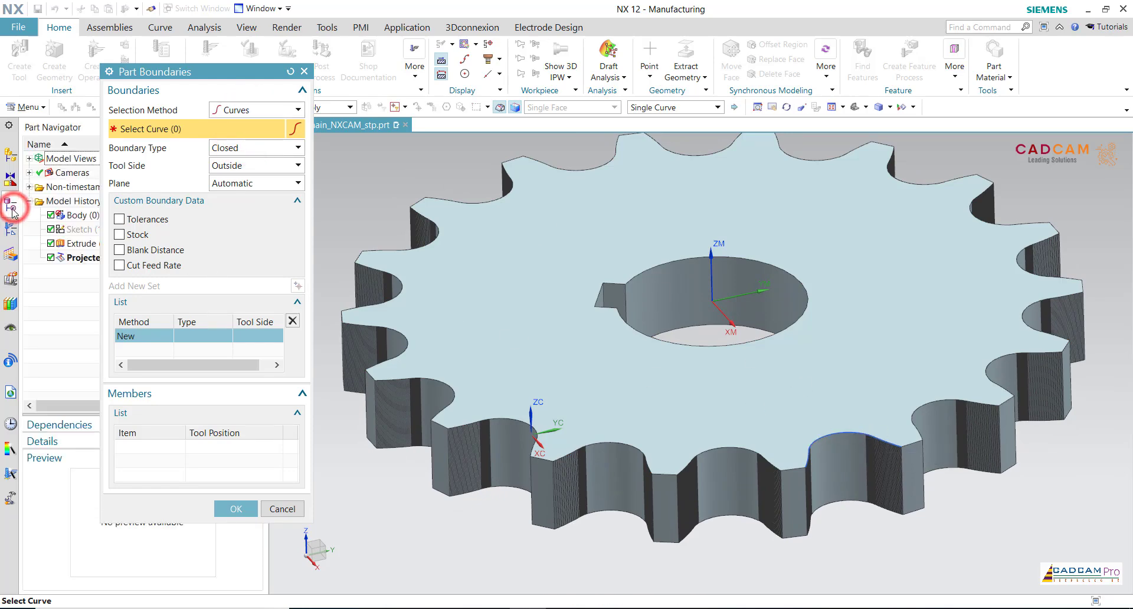
{"action": "left_click_drag", "start_coordinate": [210, 71], "coordinate": [345, 62]}
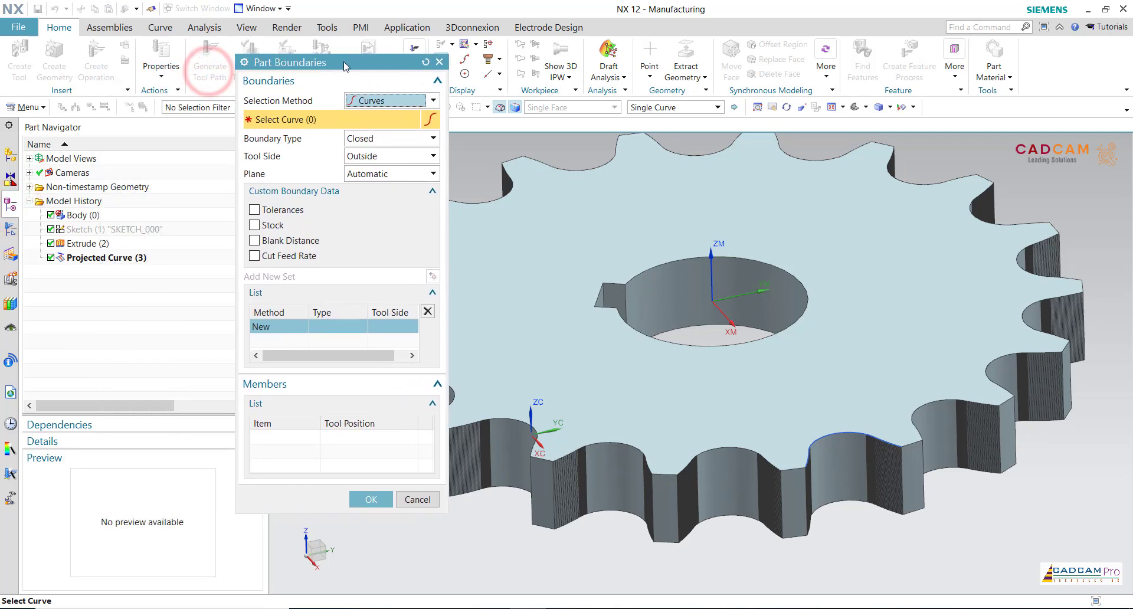
{"action": "left_click", "coordinate": [93, 259]}
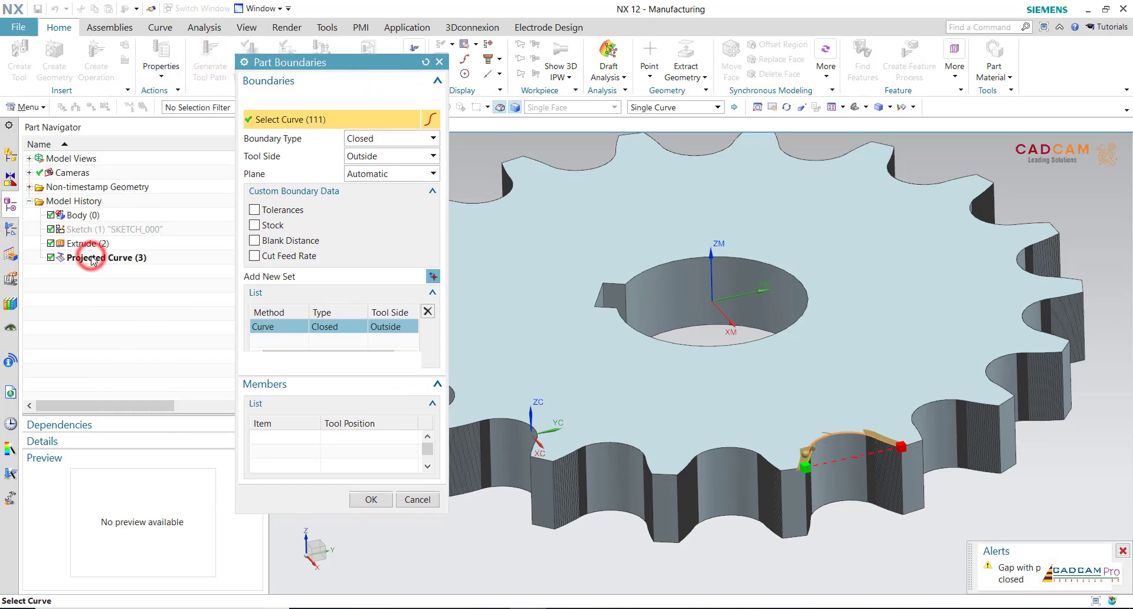
- Set the part boundary type to Open and check its tool side at the tooth gap
{"action": "middle_click_drag", "start_coordinate": [567, 413], "coordinate": [531, 405]}
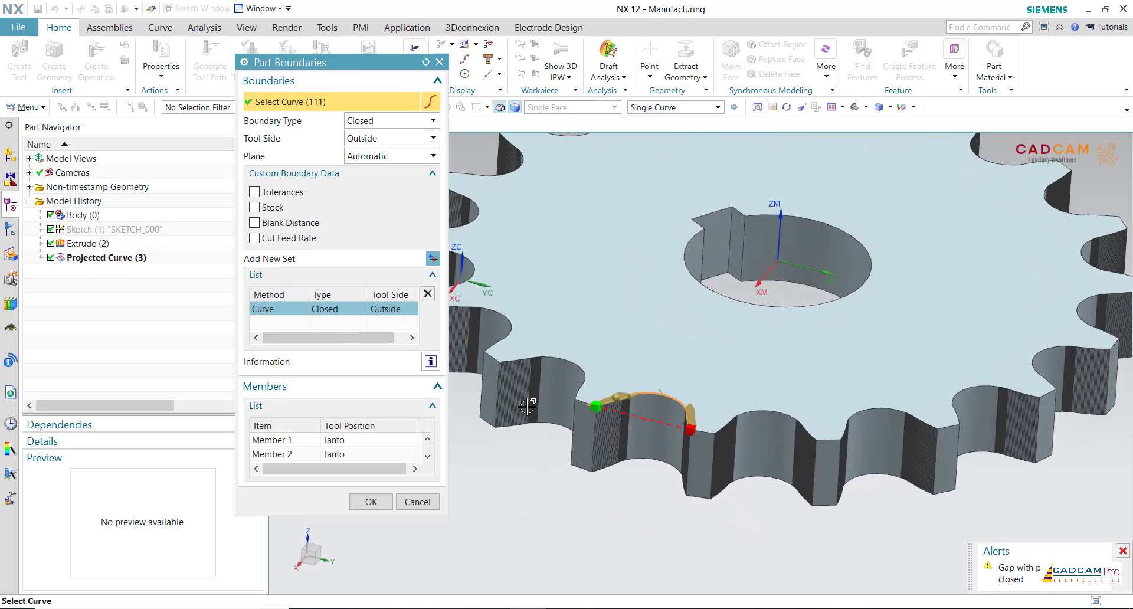
{"action": "scroll", "coordinate": [530, 405], "scroll_direction": "up", "scroll_amount": 5}
{"action": "scroll", "coordinate": [544, 424], "scroll_direction": "up", "scroll_amount": 1}
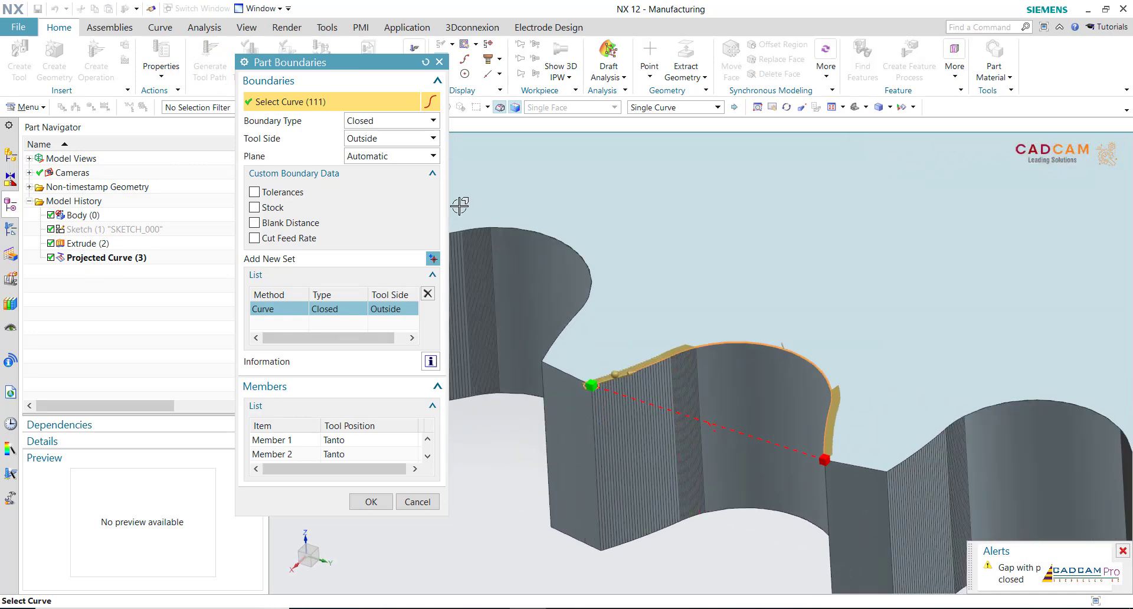
{"action": "left_click", "coordinate": [376, 120]}
{"action": "left_click", "coordinate": [381, 150]}
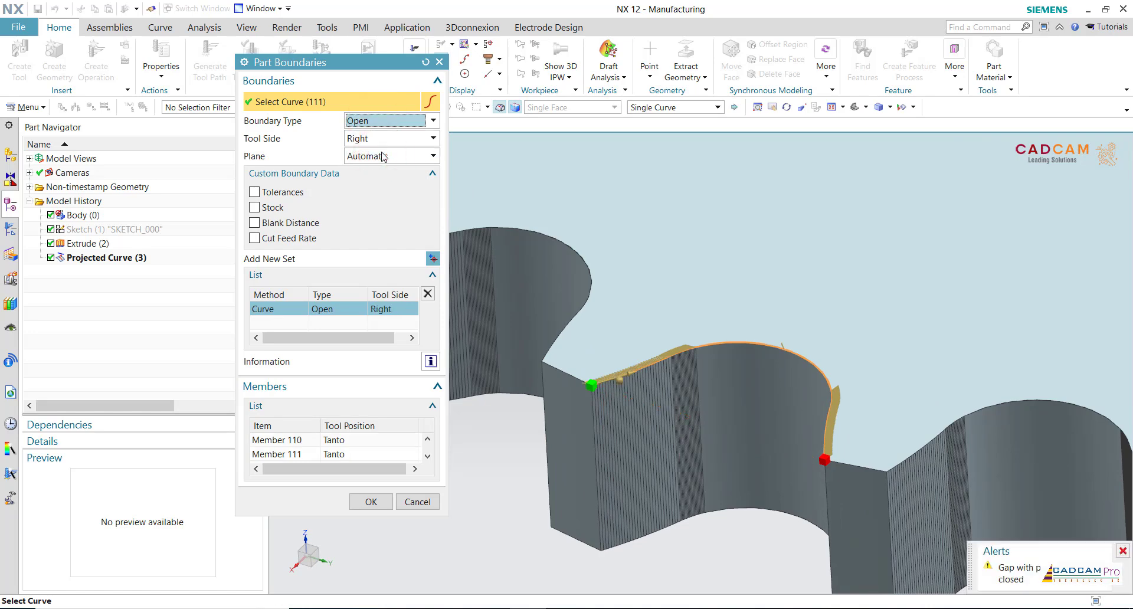
{"action": "middle_click_drag", "start_coordinate": [589, 404], "coordinate": [586, 476]}
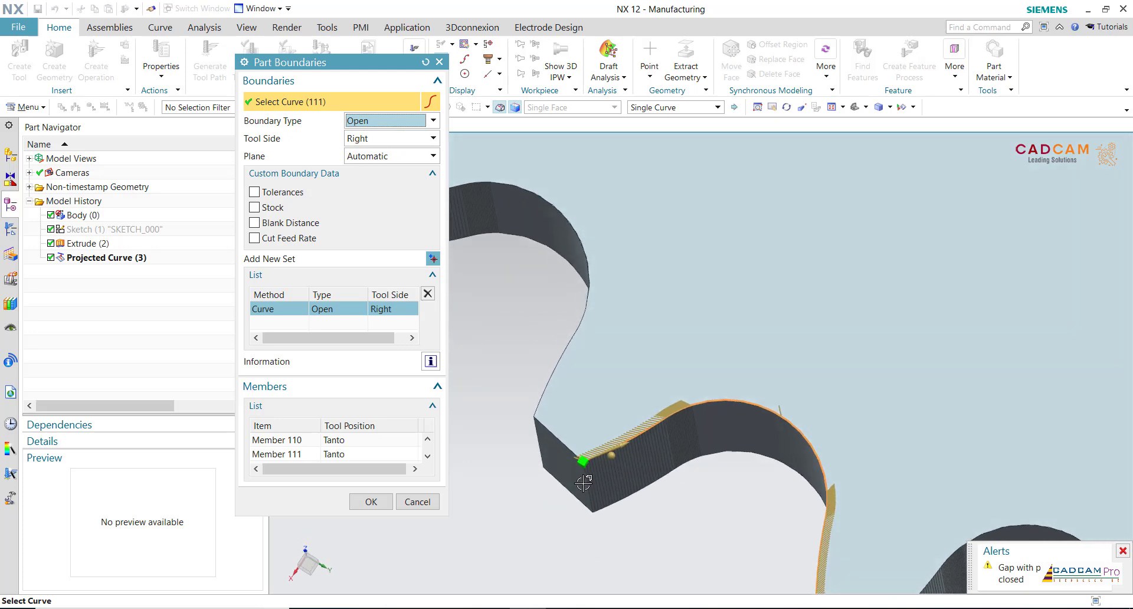
{"action": "scroll", "coordinate": [598, 479], "scroll_direction": "up", "scroll_amount": 4}
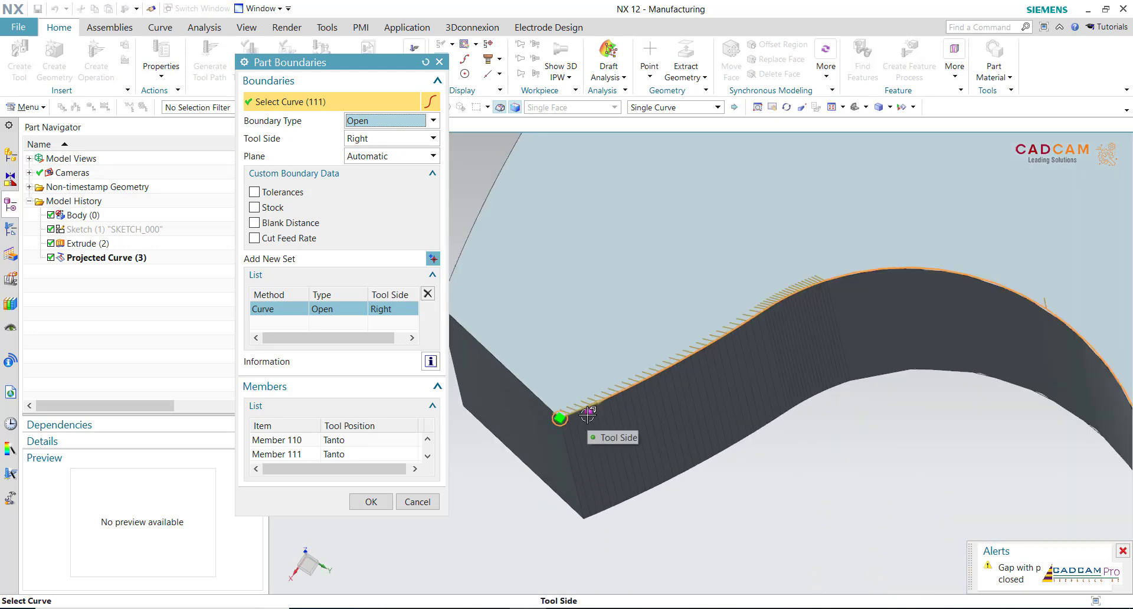
{"action": "scroll", "coordinate": [589, 413], "scroll_direction": "down", "scroll_amount": 5}
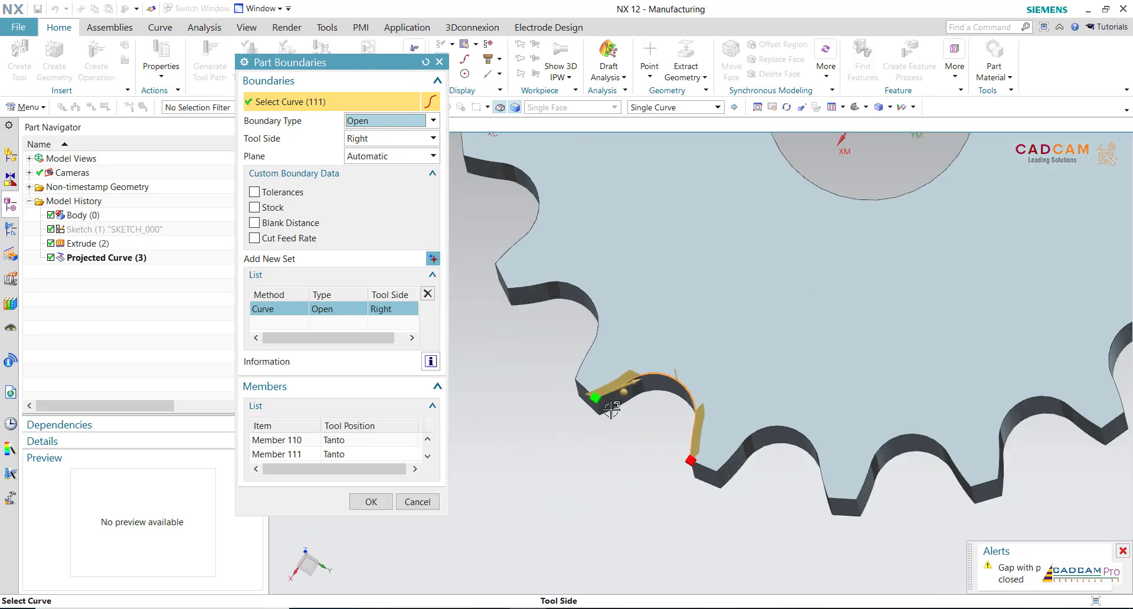
- Accept the part boundary and specify the floor plane on the gear's underside face with a 0.5 mm offset distance
{"action": "left_click", "coordinate": [390, 505]}
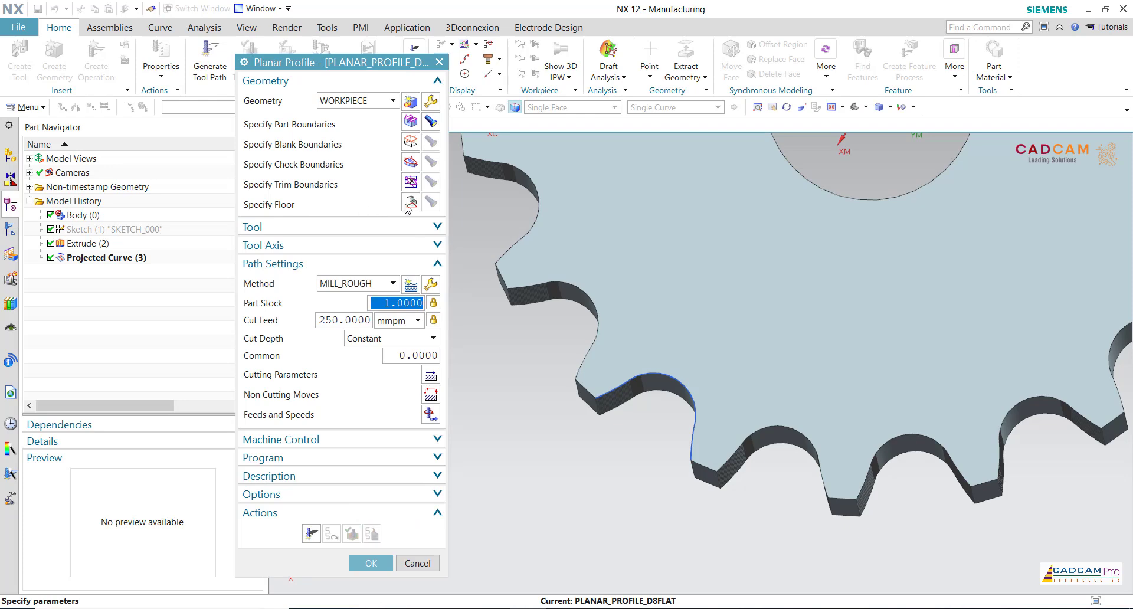
{"action": "left_click", "coordinate": [409, 202]}
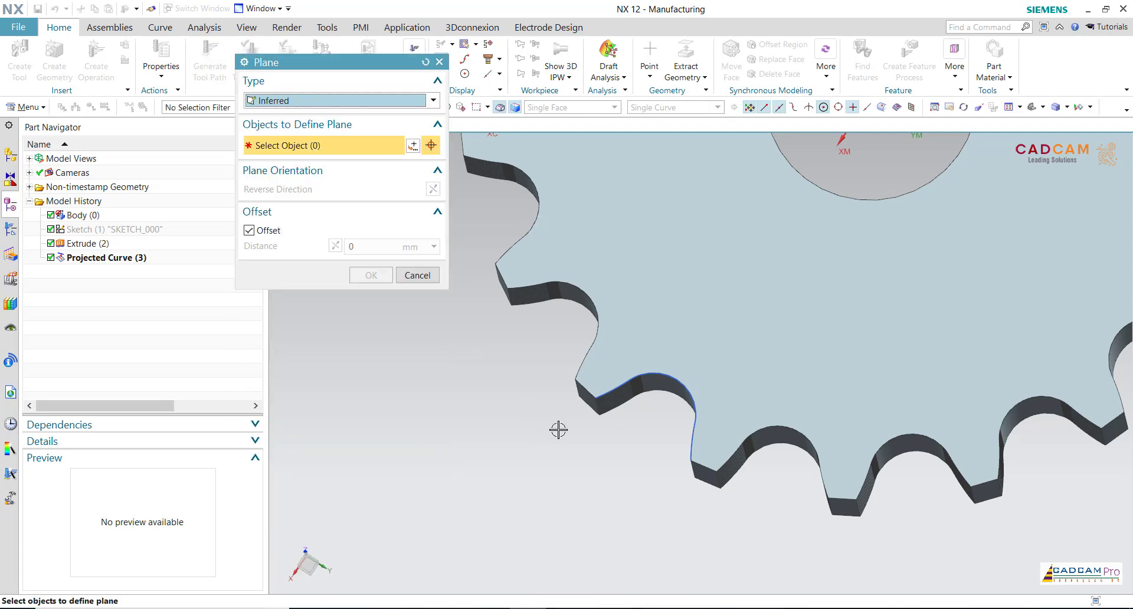
{"action": "scroll", "coordinate": [559, 430], "scroll_direction": "down", "scroll_amount": 4}
{"action": "middle_click_drag", "start_coordinate": [558, 453], "coordinate": [559, 473]}
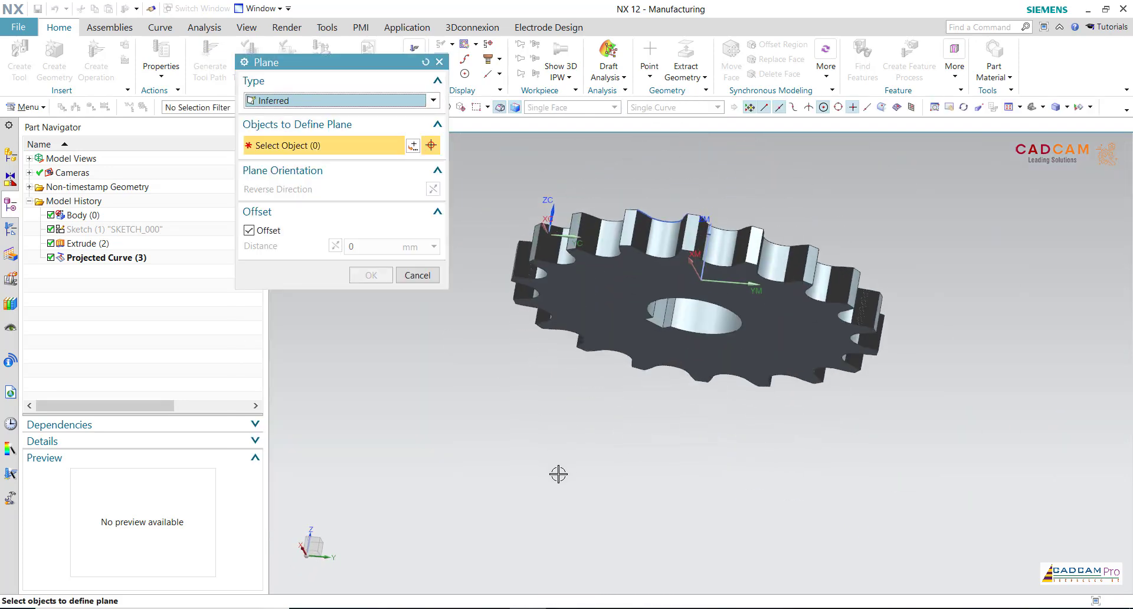
{"action": "left_click", "coordinate": [614, 292]}
{"action": "left_click", "coordinate": [374, 186]}
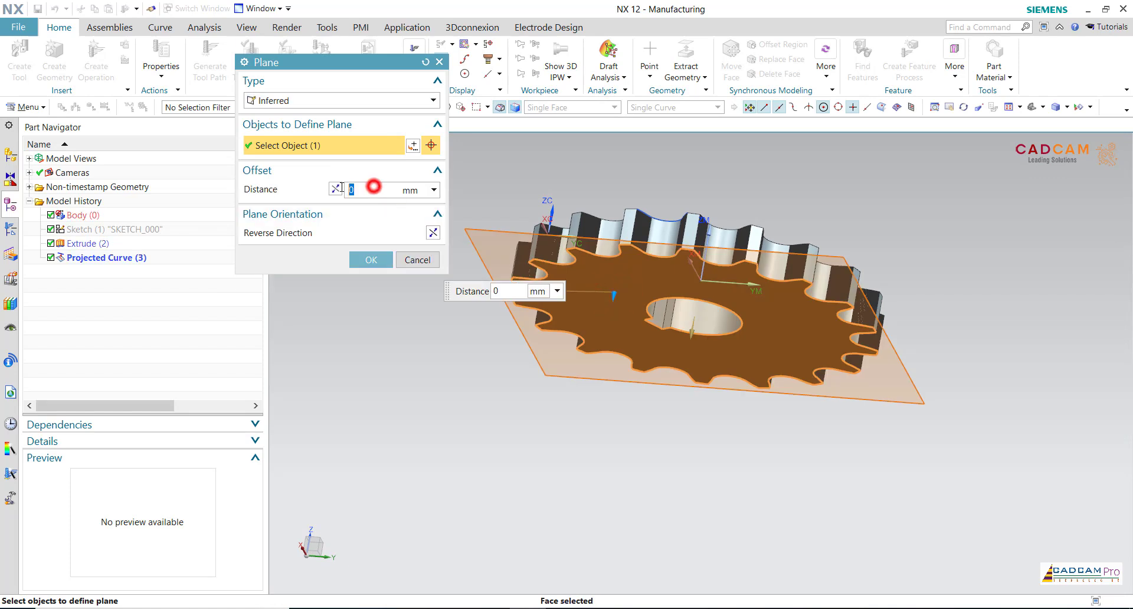
{"action": "type", "text": "0"}
{"action": "key", "text": "Return"}
{"action": "middle_click_drag", "start_coordinate": [440, 324], "coordinate": [445, 353]}
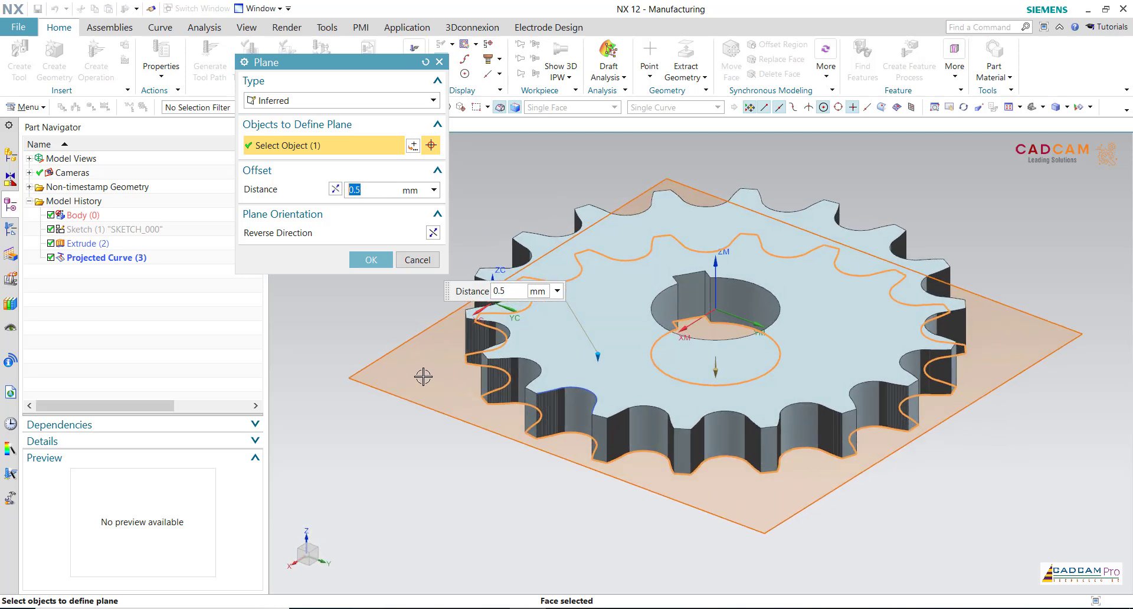
{"action": "left_click", "coordinate": [372, 260]}
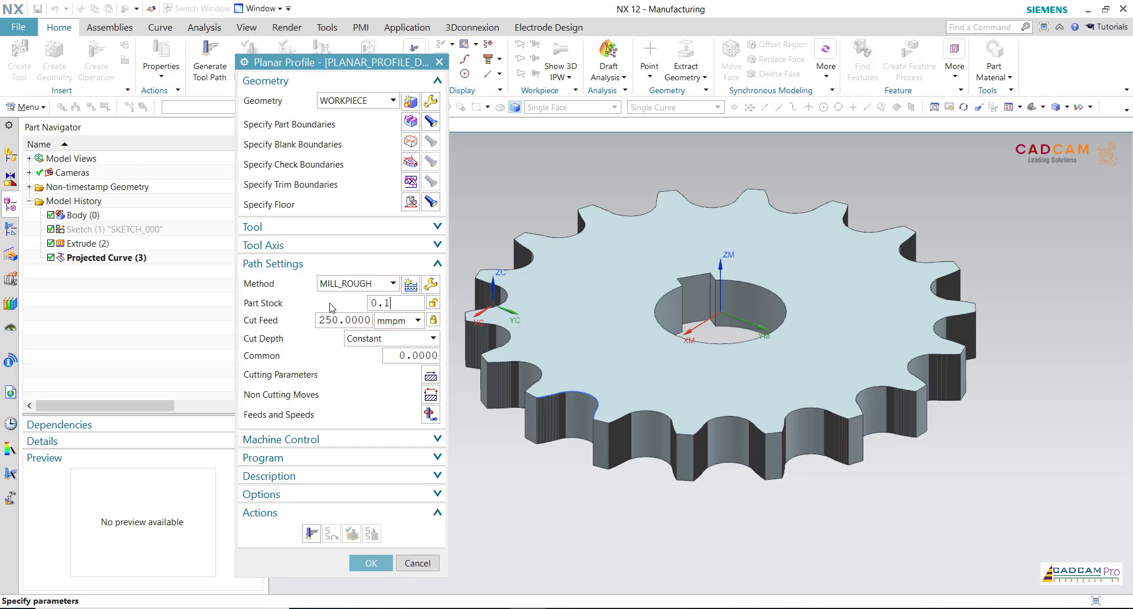
- Set the part stock to 0.15 and check the stock and strategy settings in the cutting parameters
{"action": "left_click", "coordinate": [427, 374]}
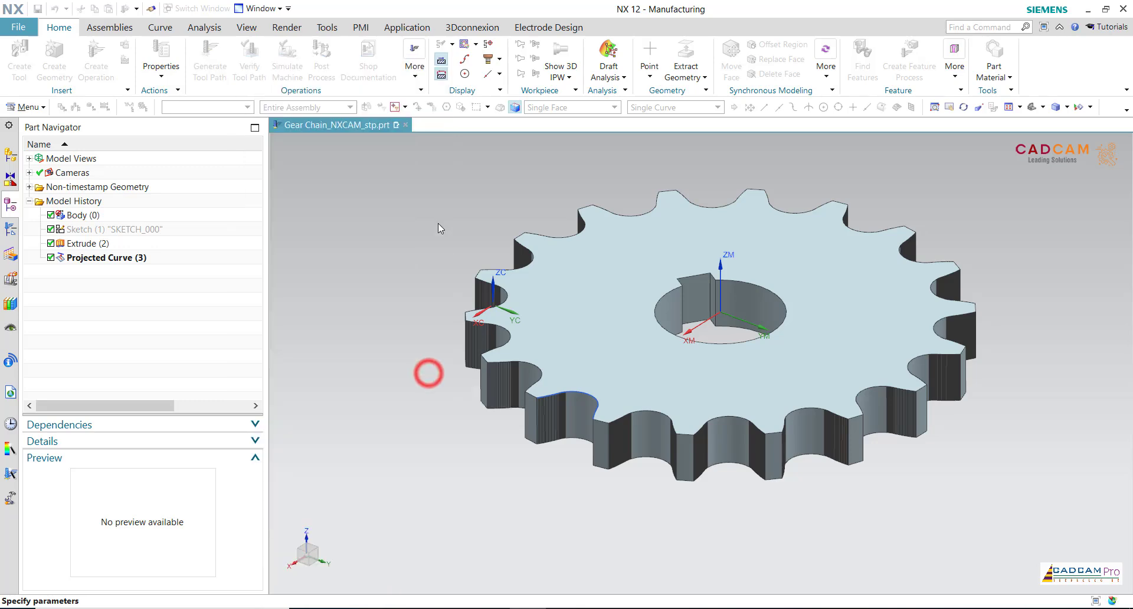
{"action": "left_click", "coordinate": [353, 105]}
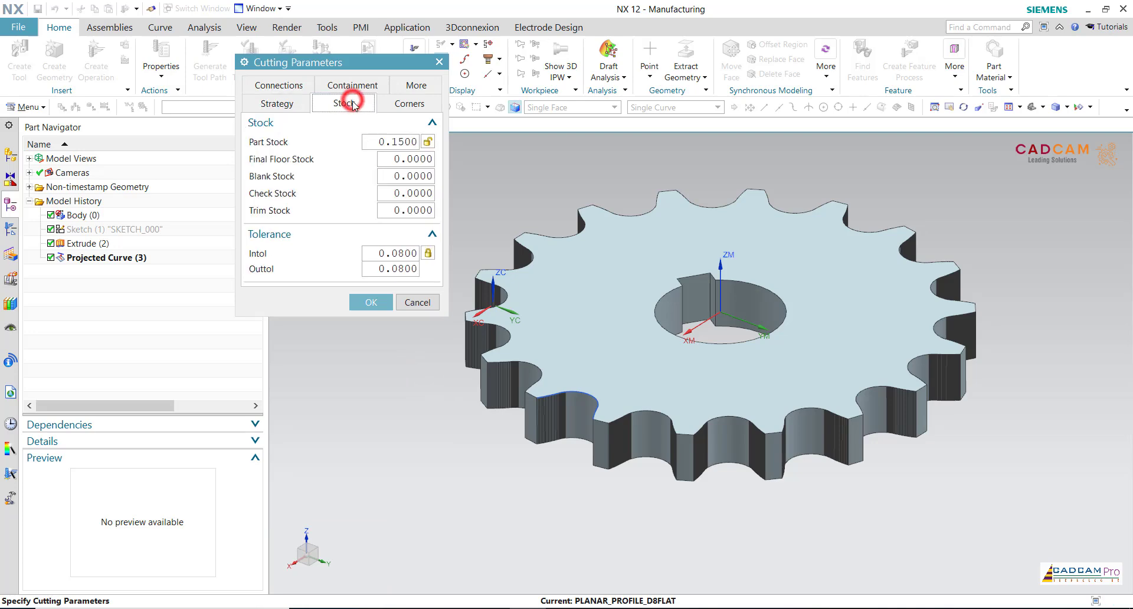
{"action": "left_click", "coordinate": [298, 104]}
{"action": "mouse_move", "coordinate": [372, 165]}
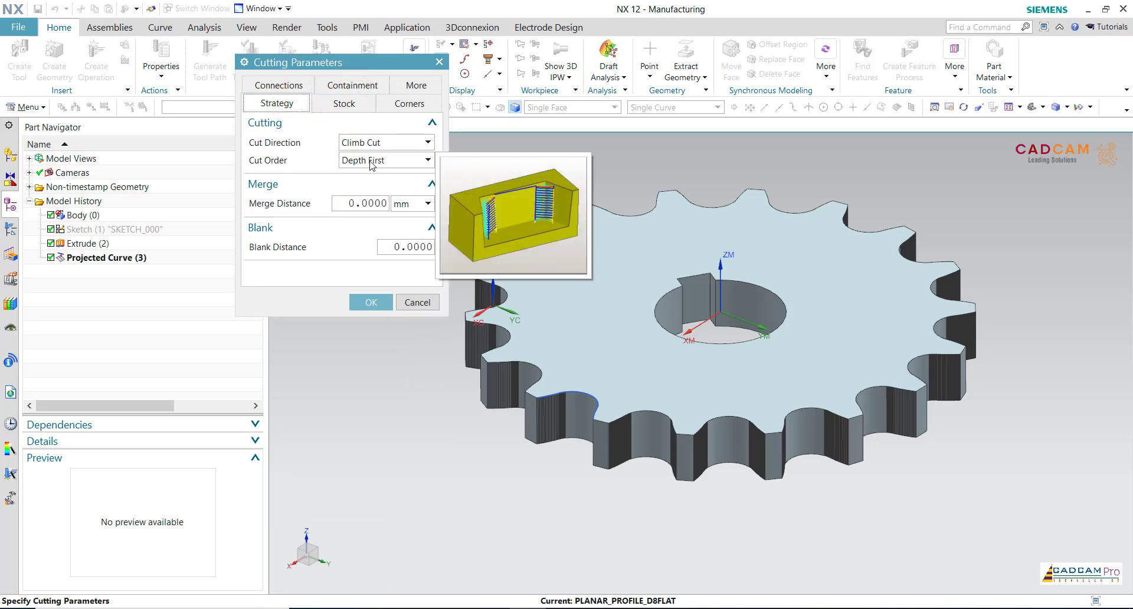
{"action": "left_click", "coordinate": [371, 302]}
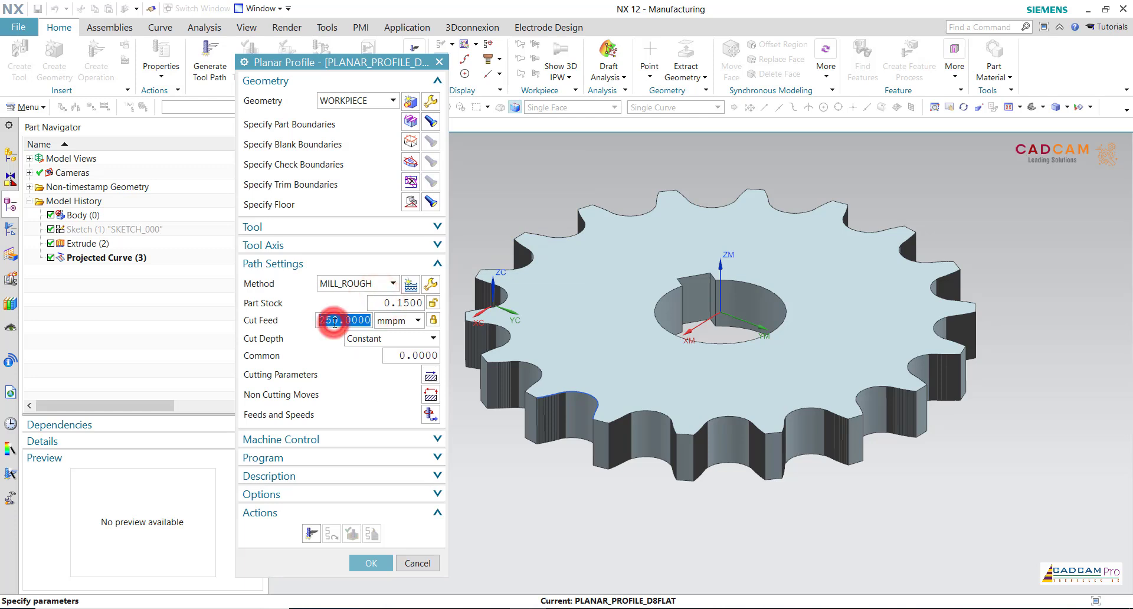
- Set the cut feed to 350 mmpm and generate the tool path
{"action": "type", "text": "3"}
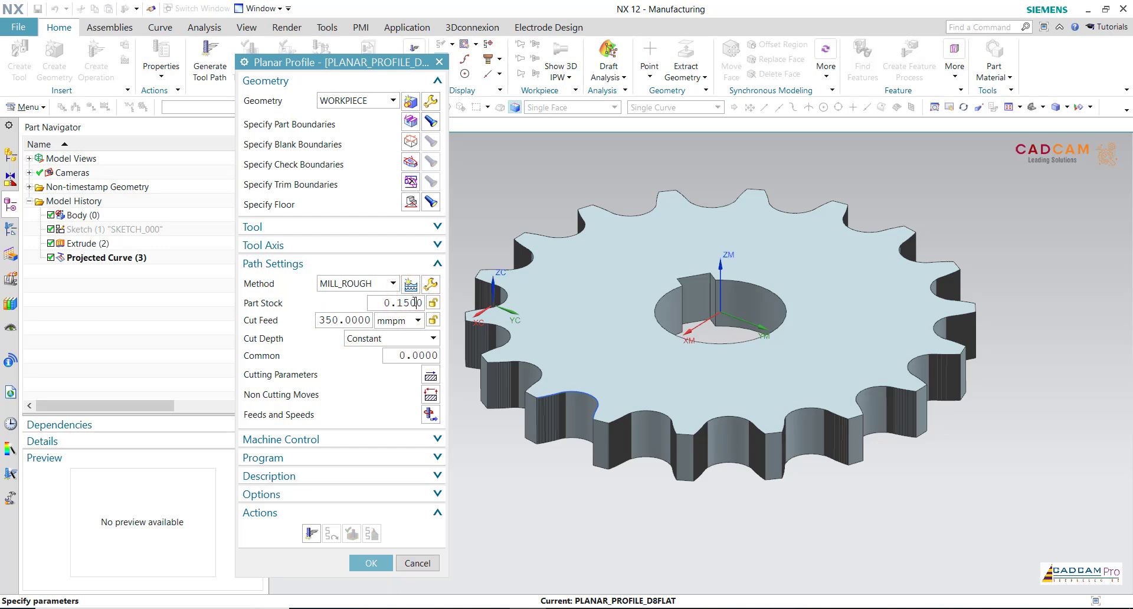
{"action": "left_click", "coordinate": [431, 376]}
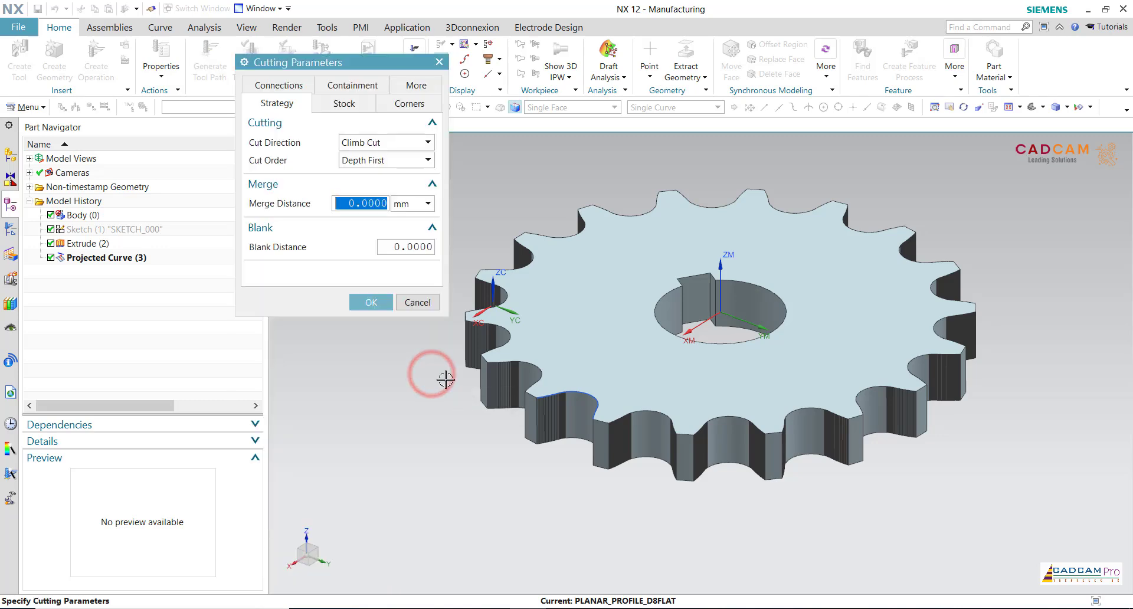
{"action": "left_click", "coordinate": [371, 302]}
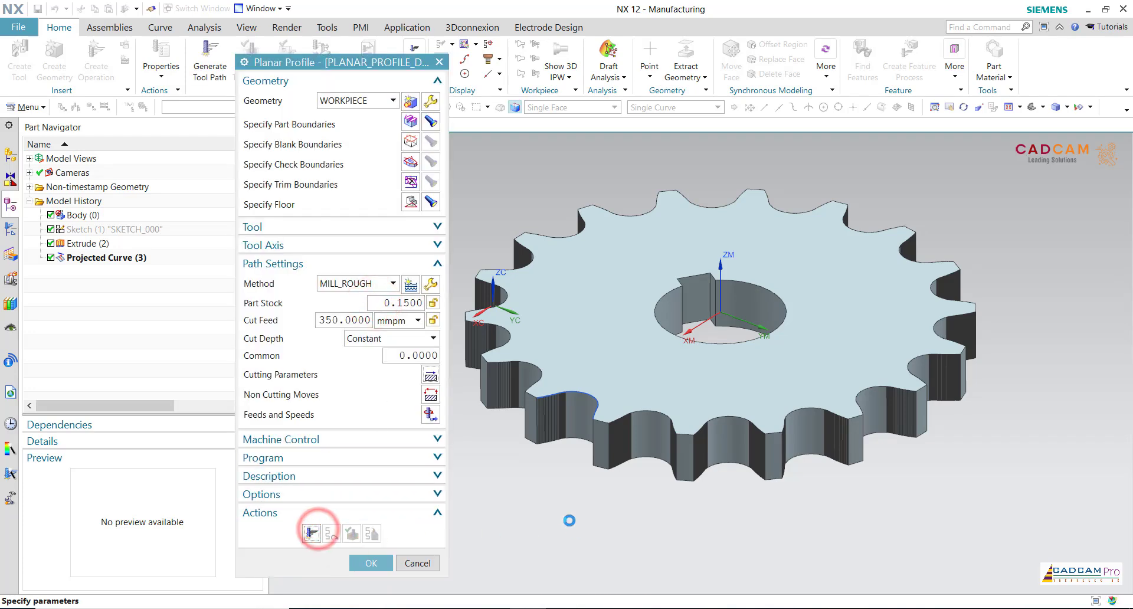
{"action": "scroll", "coordinate": [529, 467], "scroll_direction": "up", "scroll_amount": 5}
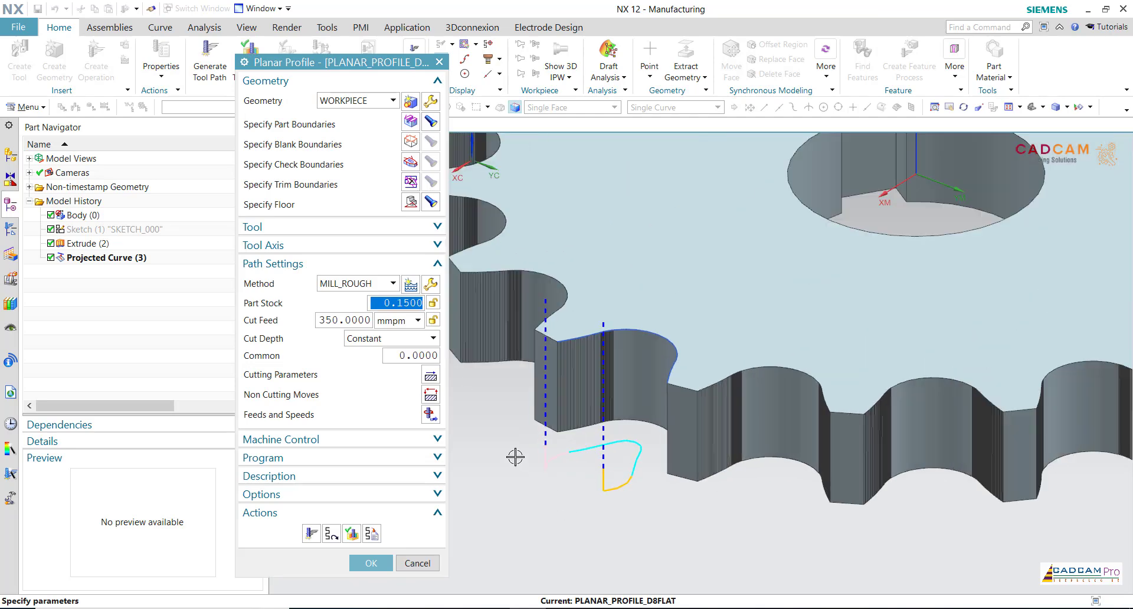
- Try a constant cut depth with a common value of 1.2 and generate the tool path
{"action": "left_click", "coordinate": [407, 356]}
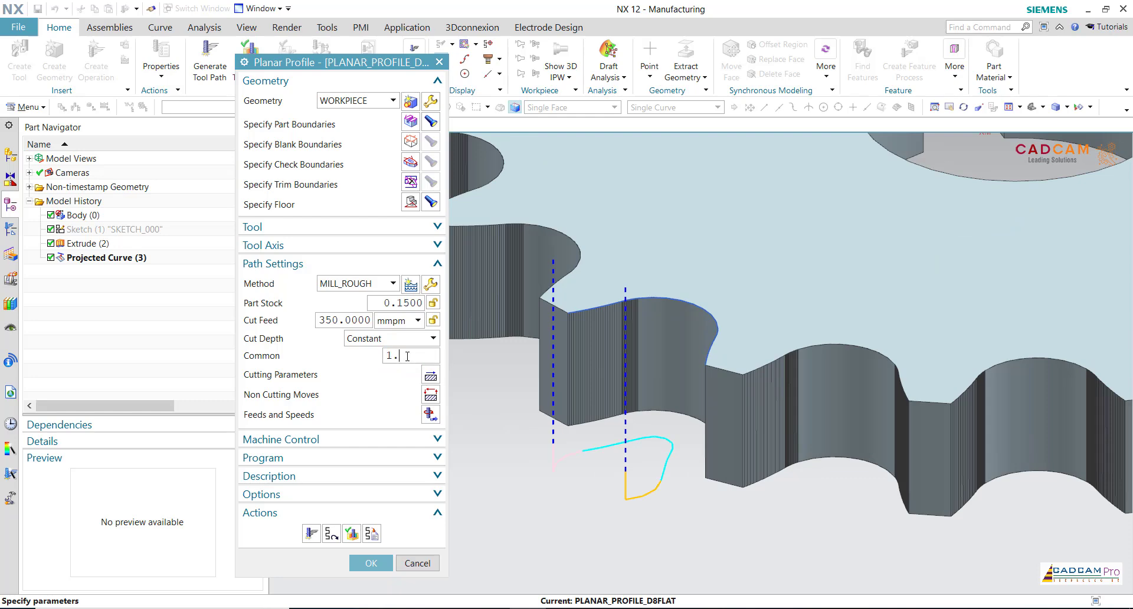
{"action": "type", "text": "1.2"}
{"action": "left_click", "coordinate": [312, 534]}
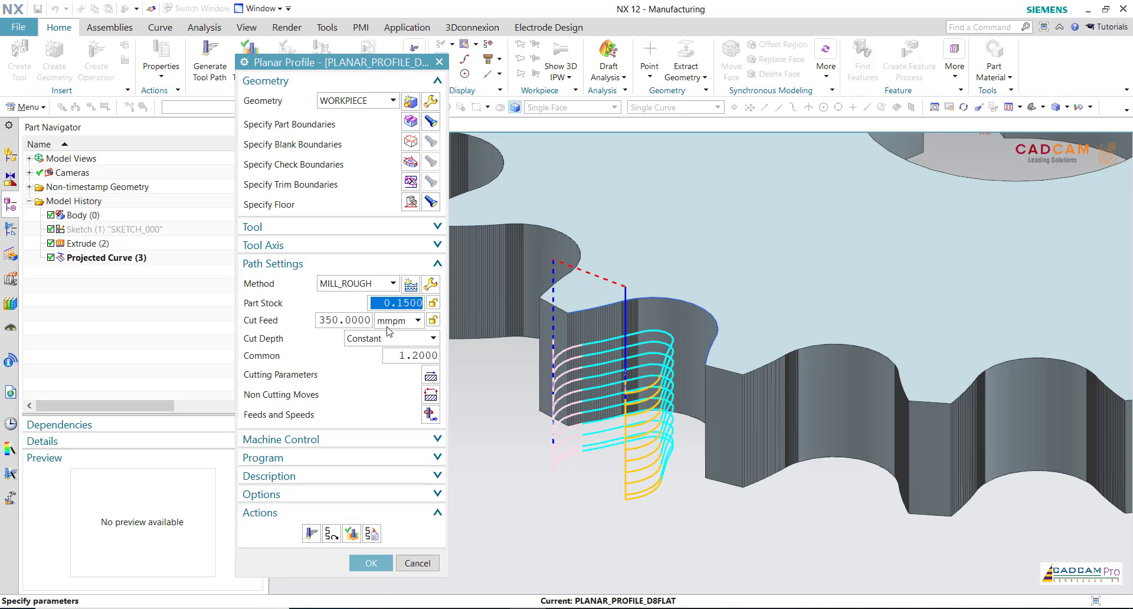
- Set the common cut depth to 1.5, regenerate the tool path and inspect its passes at the tooth gap
{"action": "double_click", "coordinate": [405, 357]}
{"action": "type", "text": "1.5"}
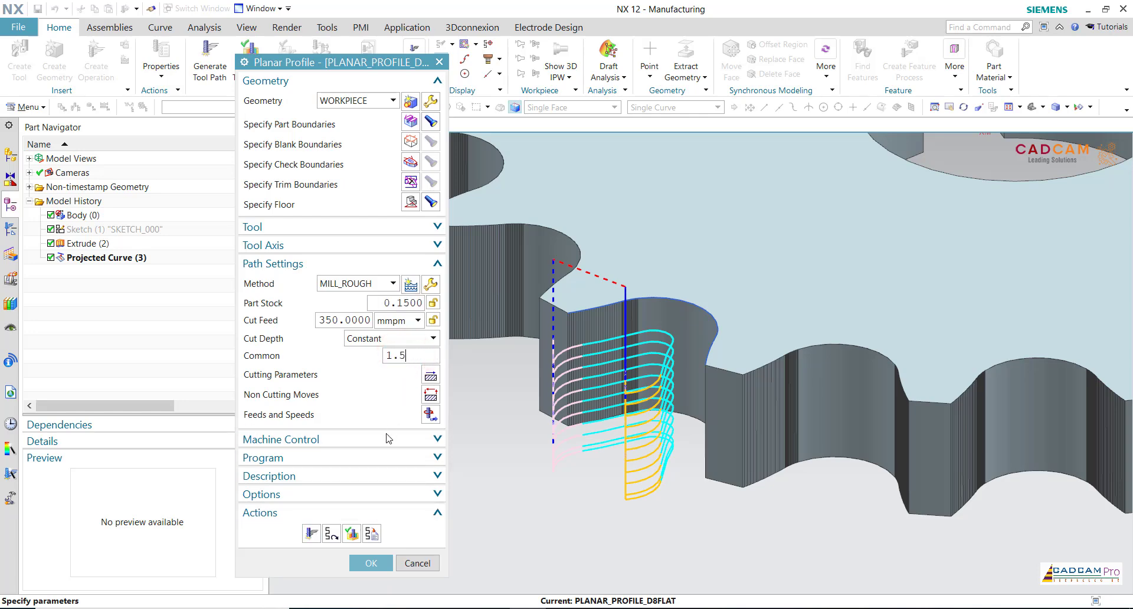
{"action": "left_click", "coordinate": [313, 533]}
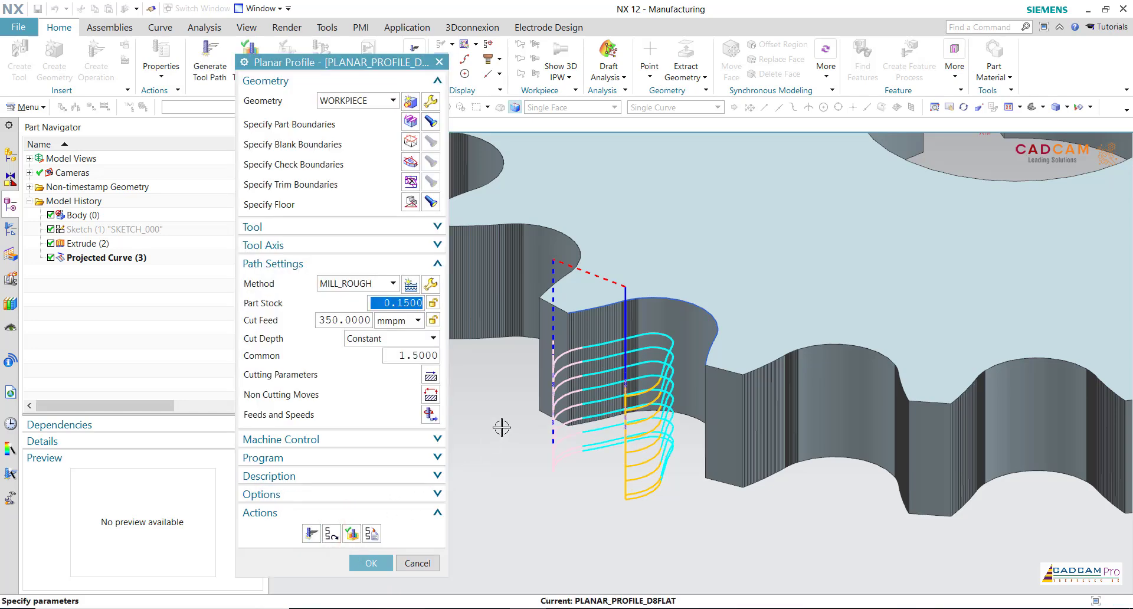
{"action": "scroll", "coordinate": [562, 434], "scroll_direction": "up", "scroll_amount": 2}
{"action": "scroll", "coordinate": [625, 443], "scroll_direction": "down", "scroll_amount": 5}
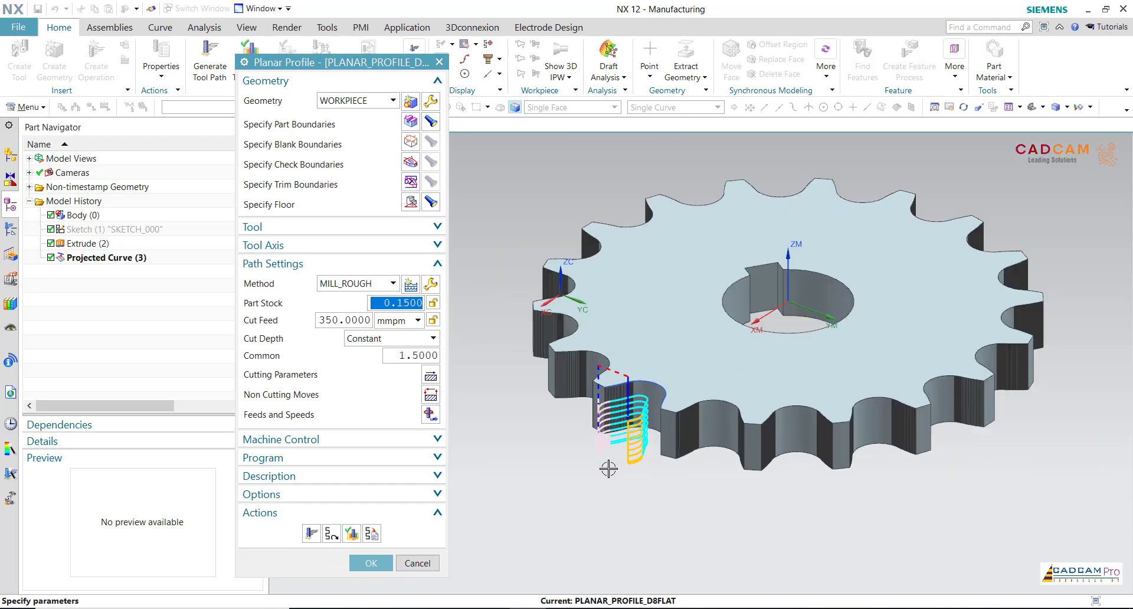
{"action": "scroll", "coordinate": [679, 502], "scroll_direction": "down", "scroll_amount": 2}
{"action": "scroll", "coordinate": [767, 514], "scroll_direction": "up", "scroll_amount": 6}
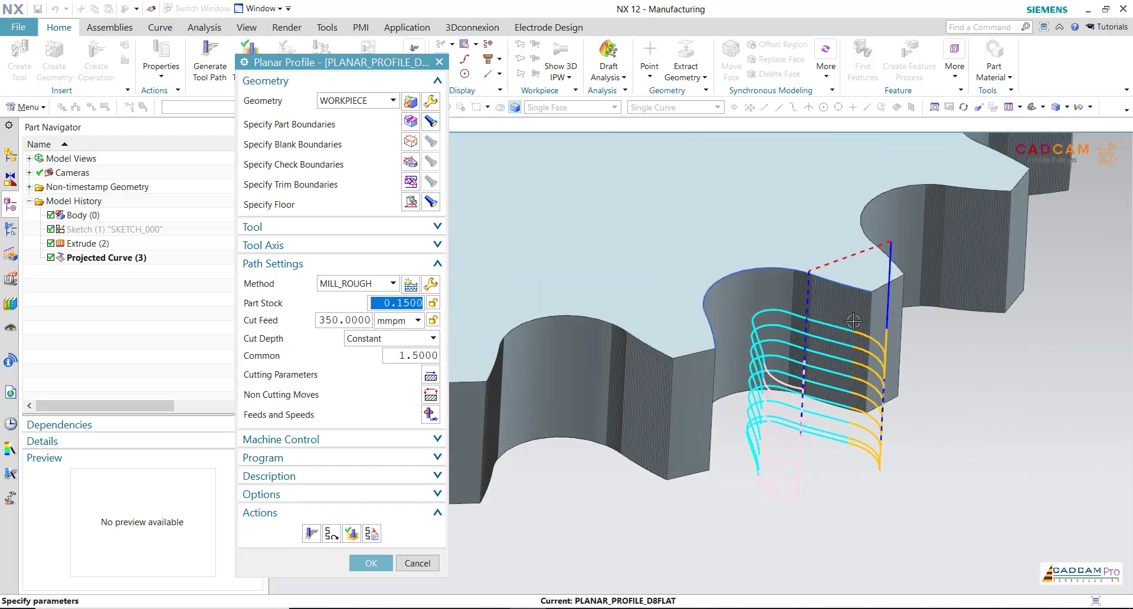
- Set the cut direction to Mixed in the cutting parameters and regenerate the tool path
{"action": "left_click", "coordinate": [431, 378]}
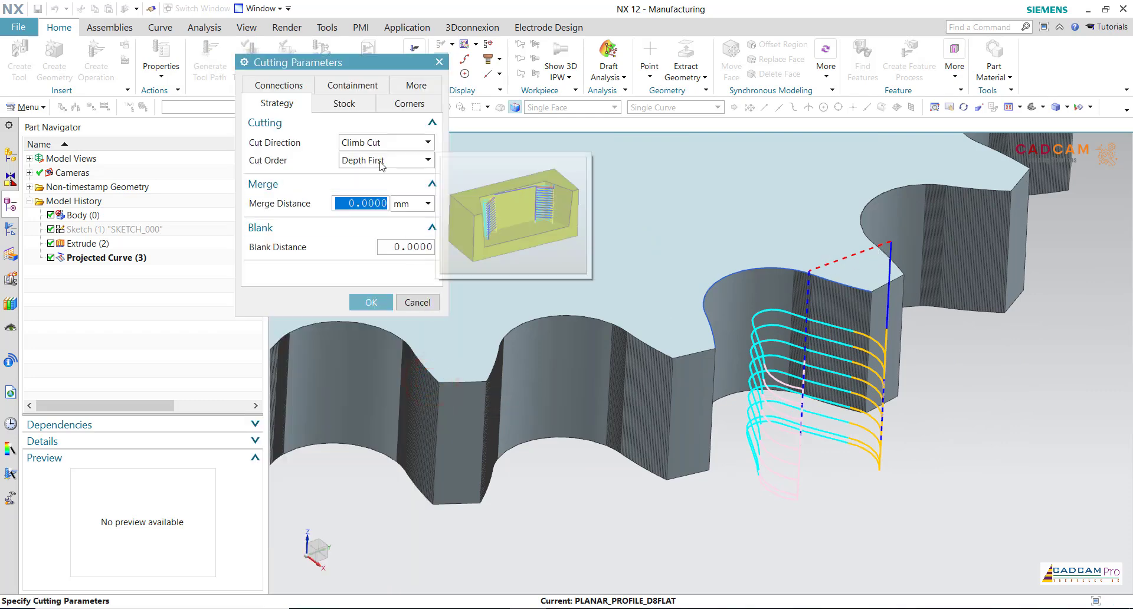
{"action": "left_click", "coordinate": [378, 142]}
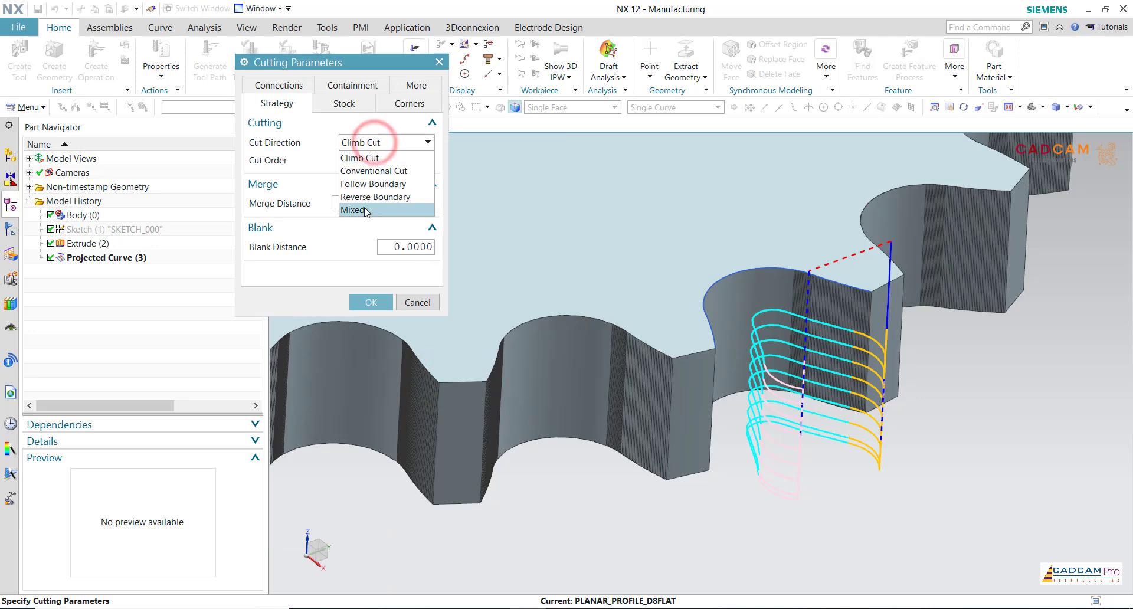
{"action": "left_click", "coordinate": [365, 211]}
{"action": "left_click", "coordinate": [367, 303]}
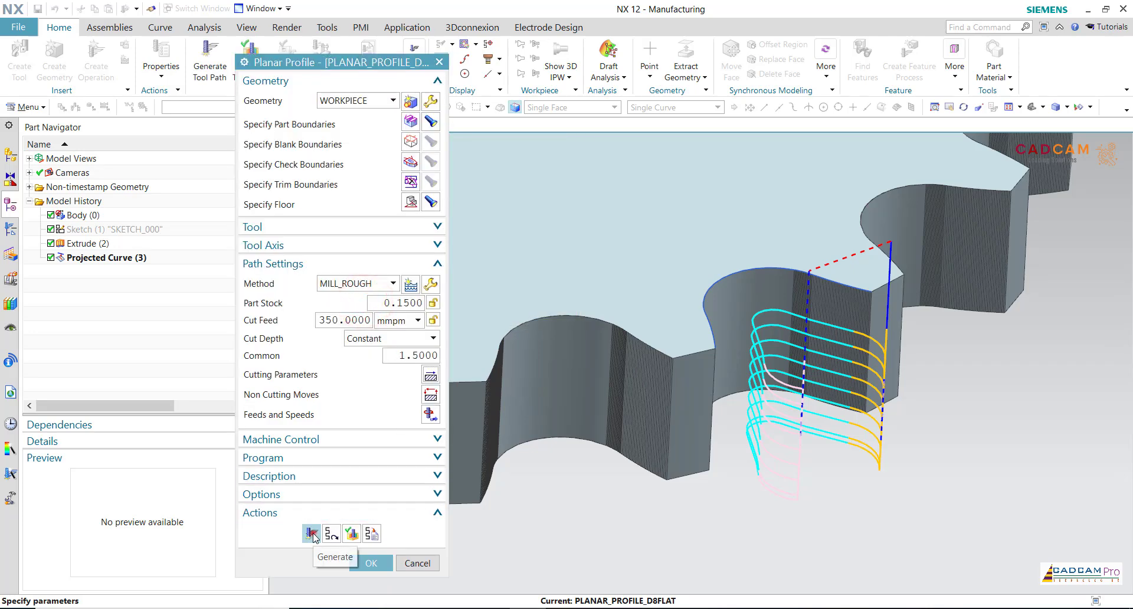
{"action": "left_click", "coordinate": [311, 534]}
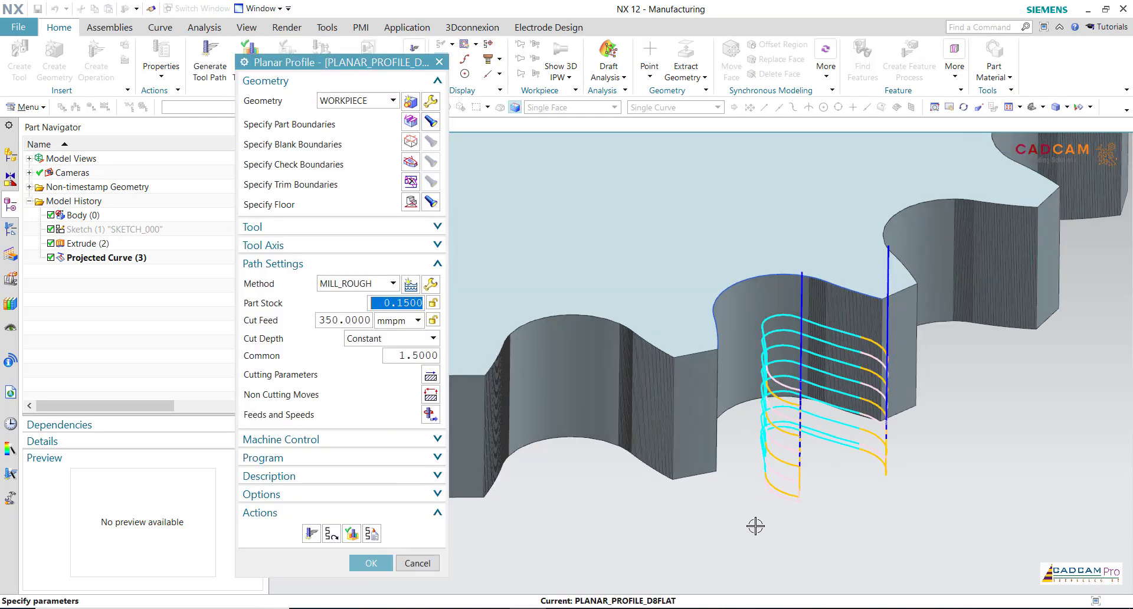
{"action": "scroll", "coordinate": [756, 526], "scroll_direction": "down", "scroll_amount": 4}
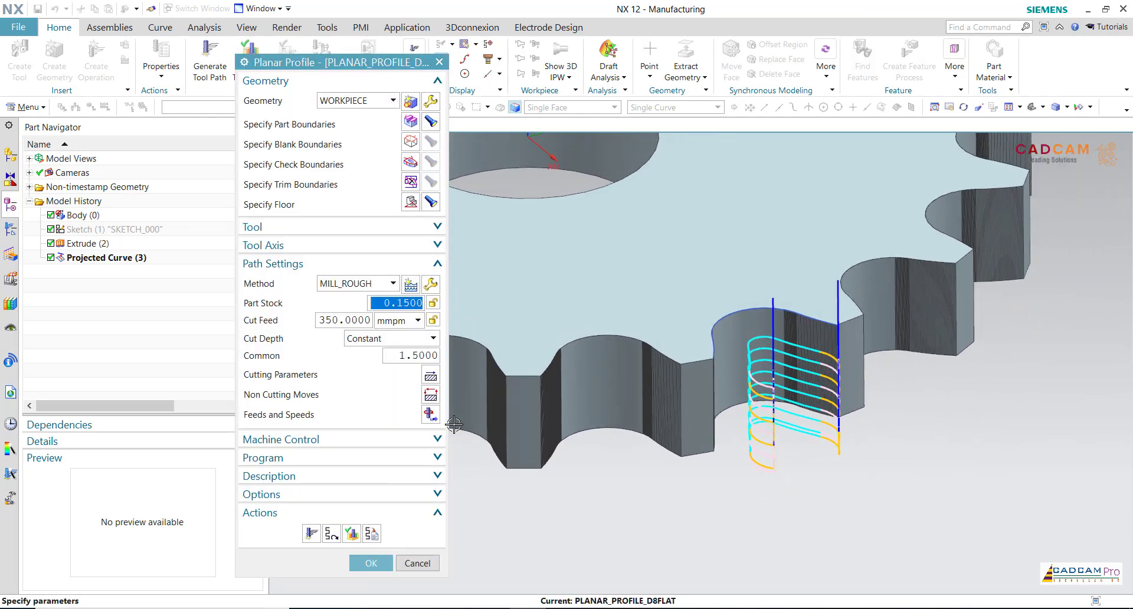
- Set the initial approach type and the final departure type to Relative Plane in the non cutting moves
{"action": "left_click", "coordinate": [432, 396]}
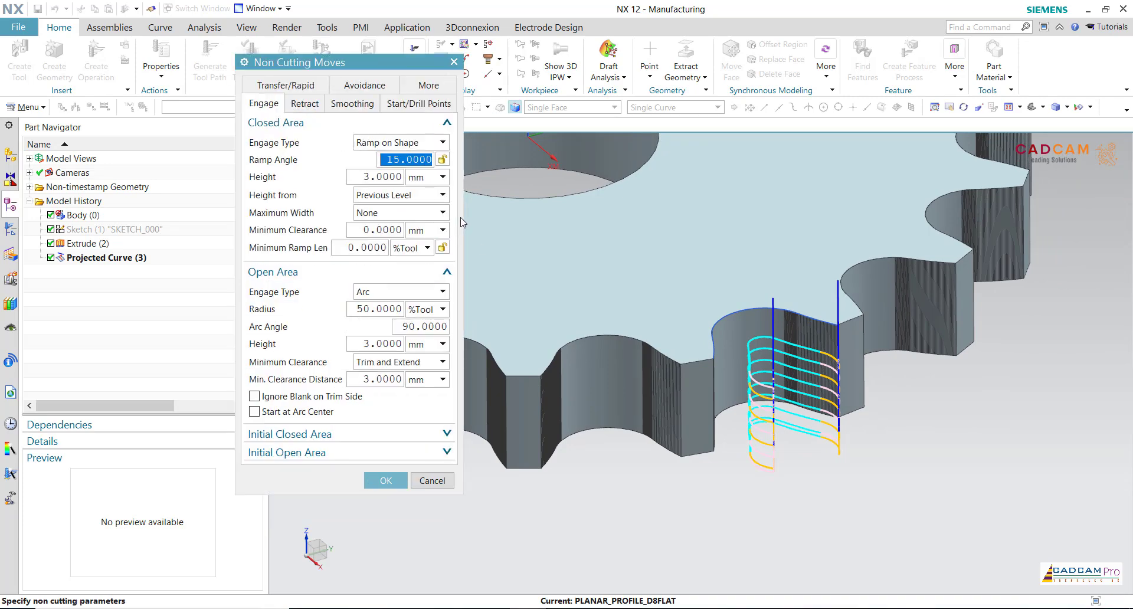
{"action": "left_click", "coordinate": [294, 86]}
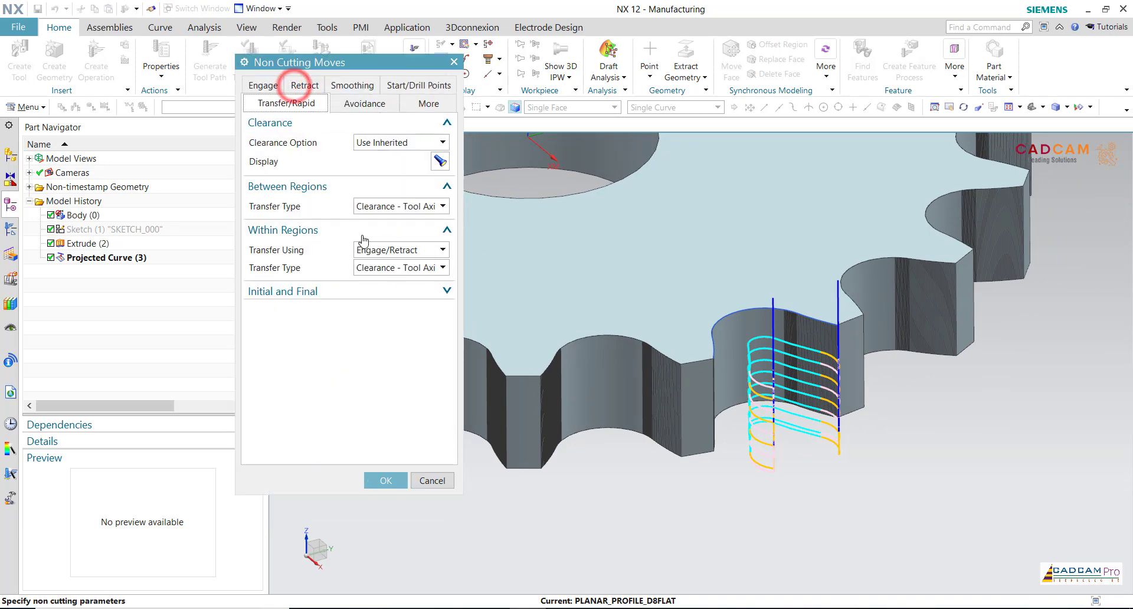
{"action": "left_click", "coordinate": [373, 292]}
{"action": "left_click", "coordinate": [387, 311]}
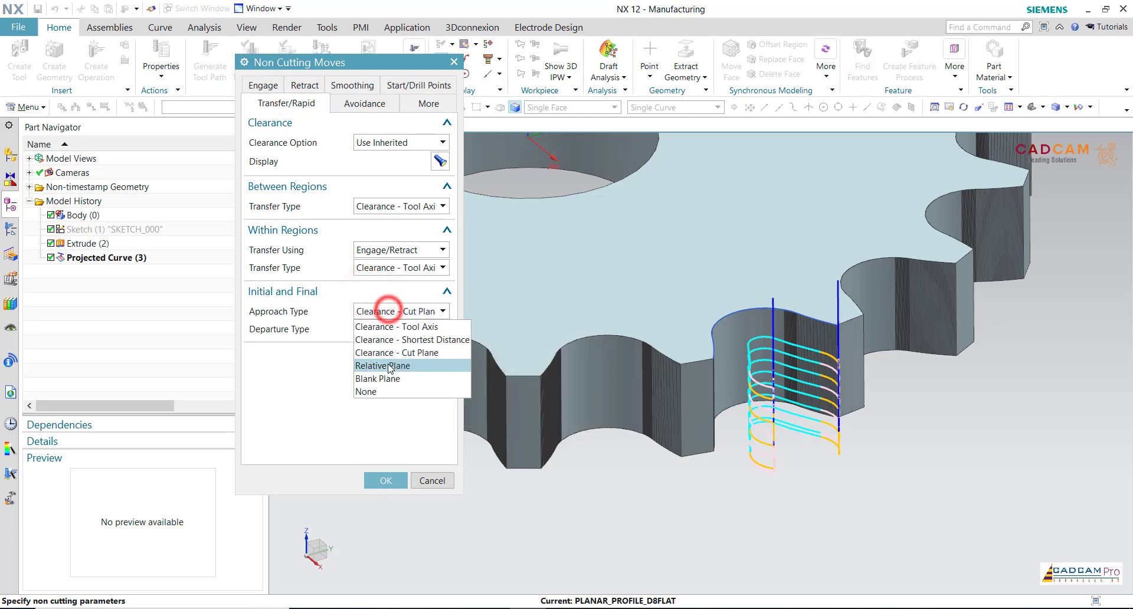
{"action": "left_click", "coordinate": [389, 366]}
{"action": "left_click", "coordinate": [390, 347]}
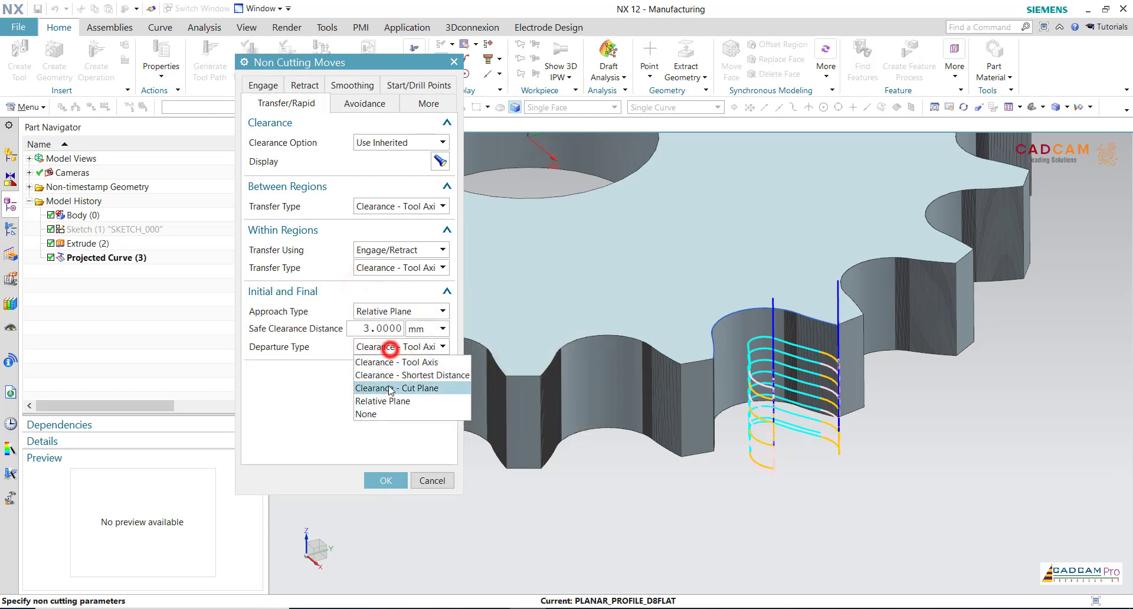
{"action": "left_click", "coordinate": [384, 401]}
- Increase the safe clearance distance for the relative plane moves, regenerate the tool path and check it on the whole gear
{"action": "double_click", "coordinate": [378, 329]}
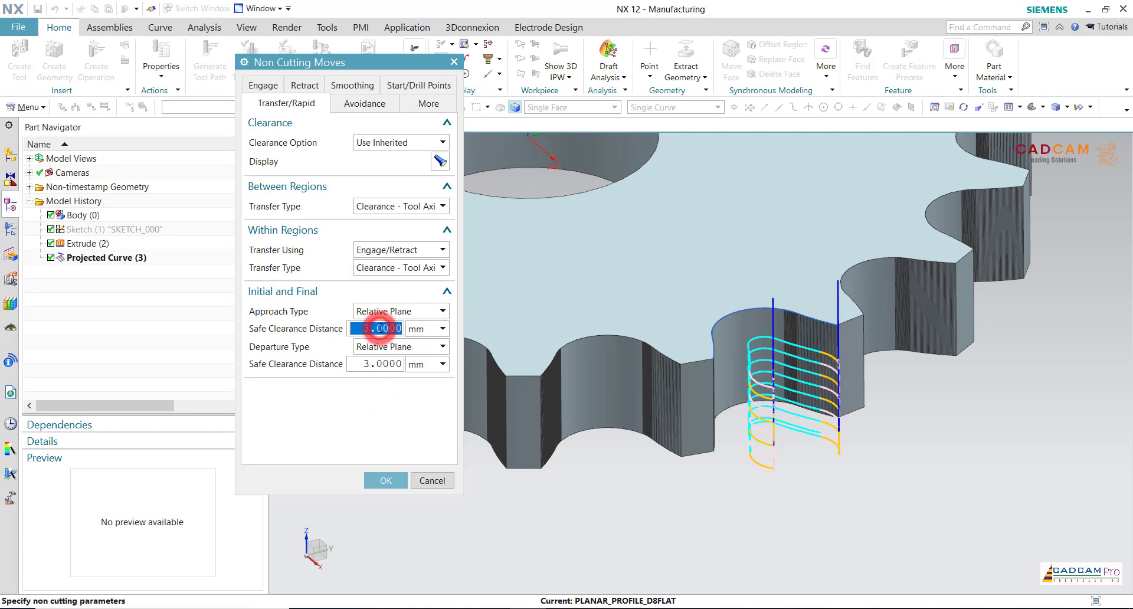
{"action": "type", "text": "1530"}
{"action": "left_click", "coordinate": [394, 481]}
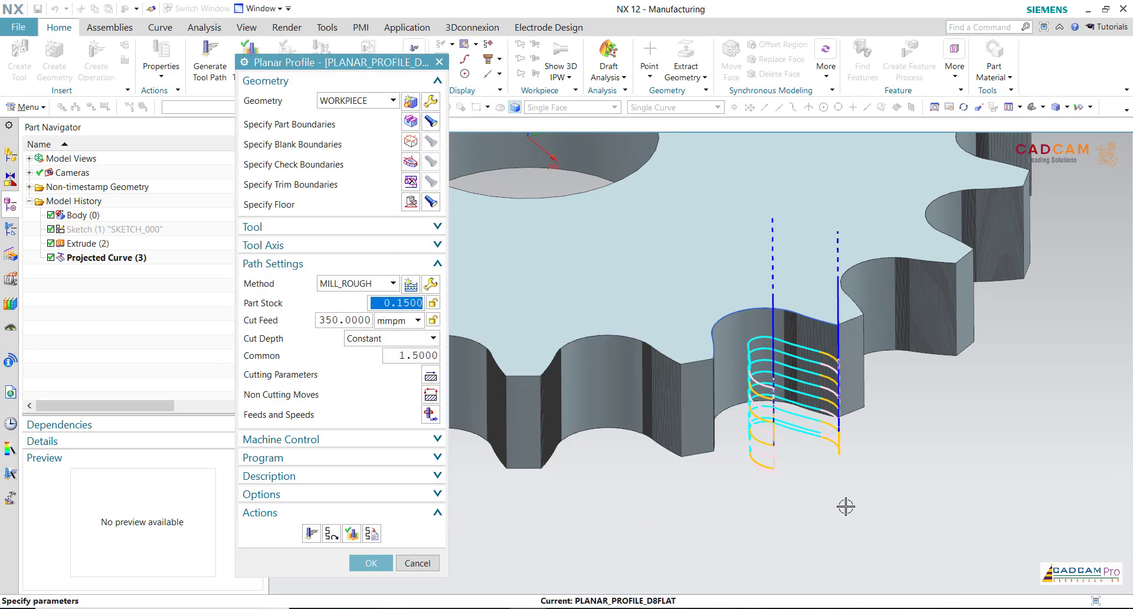
{"action": "scroll", "coordinate": [846, 506], "scroll_direction": "down", "scroll_amount": 5}
{"action": "middle_click_drag", "start_coordinate": [840, 529], "coordinate": [840, 532]}
{"action": "middle_click_drag", "start_coordinate": [739, 541], "coordinate": [515, 541]}
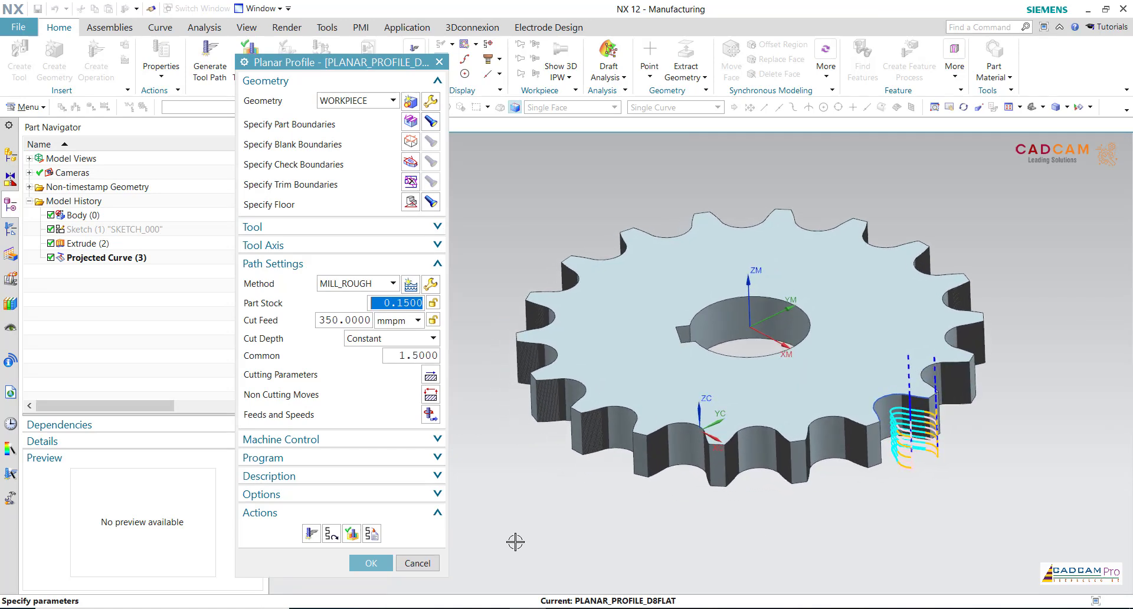
- Set the spindle speed to 5000 rpm and calculate the operation's feeds and speeds from that value
{"action": "left_click", "coordinate": [431, 414]}
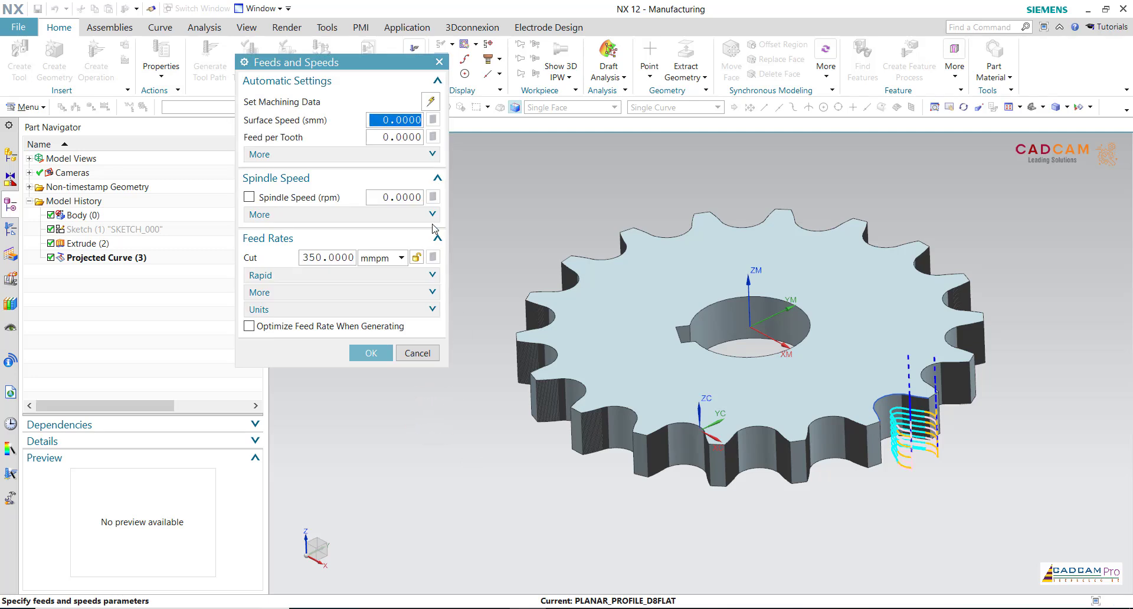
{"action": "left_click", "coordinate": [383, 197]}
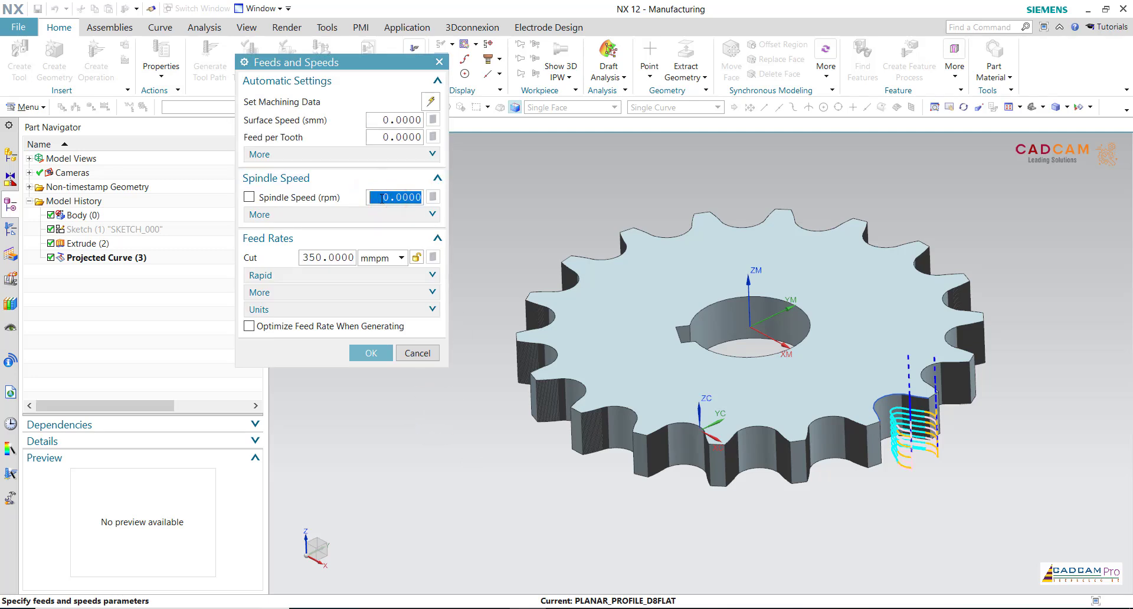
{"action": "type", "text": "5000"}
{"action": "left_click", "coordinate": [327, 257]}
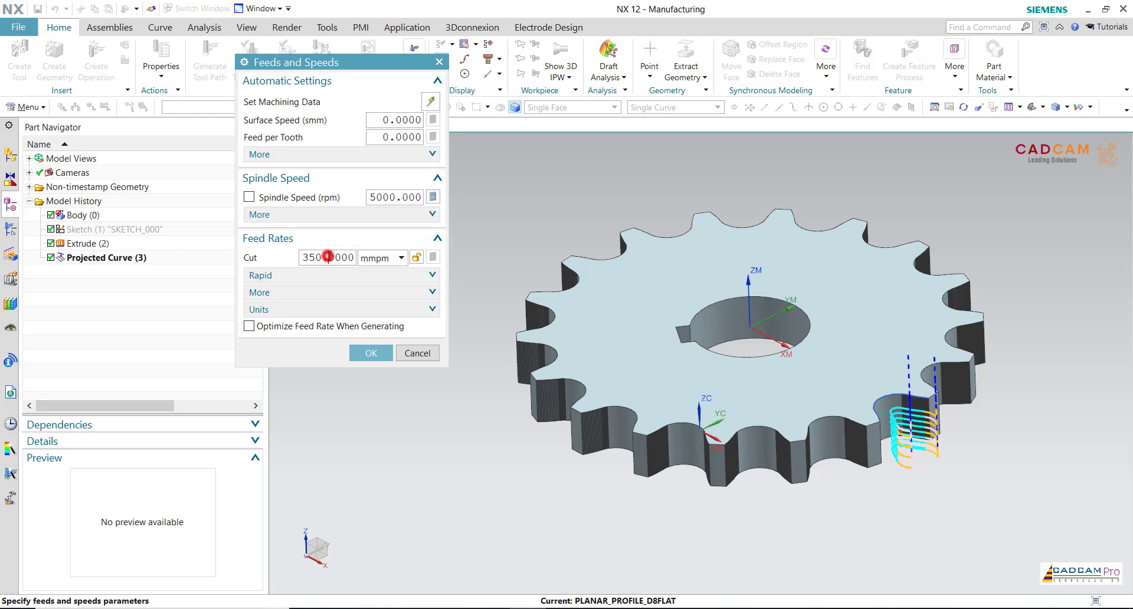
{"action": "left_click", "coordinate": [433, 198]}
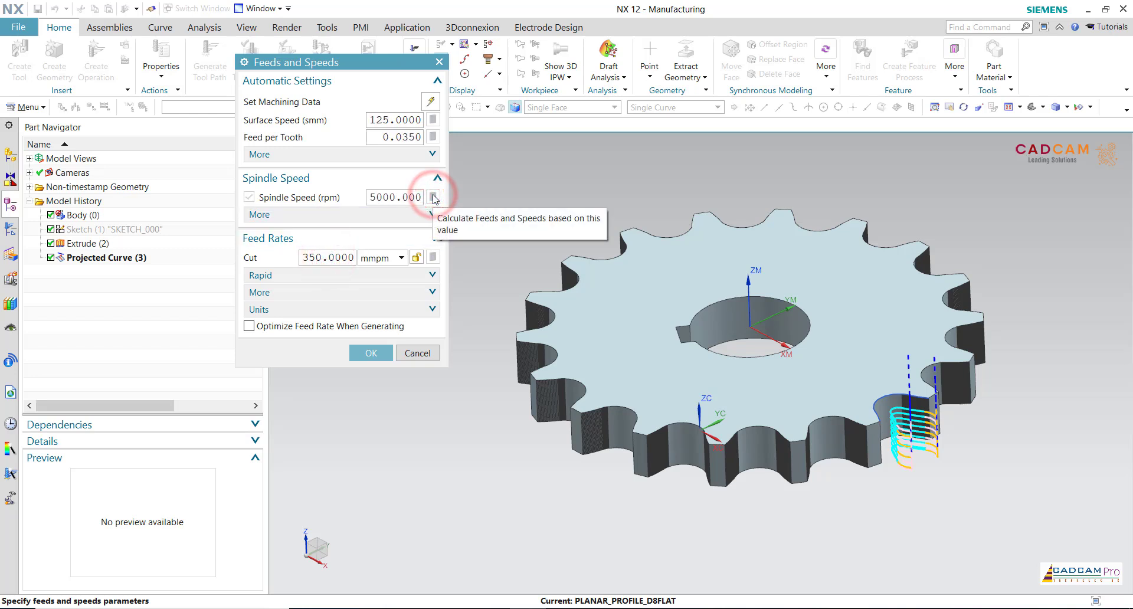
{"action": "left_click", "coordinate": [371, 353]}
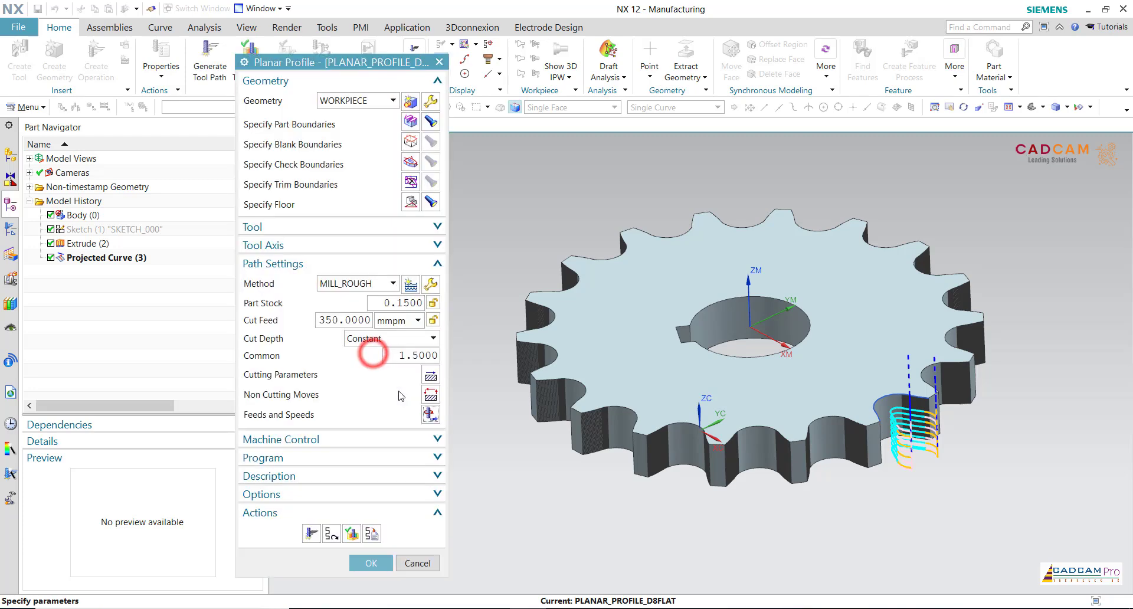
- Regenerate the tool path with the new speeds and accept the Planar Profile operation
{"action": "left_click", "coordinate": [312, 534]}
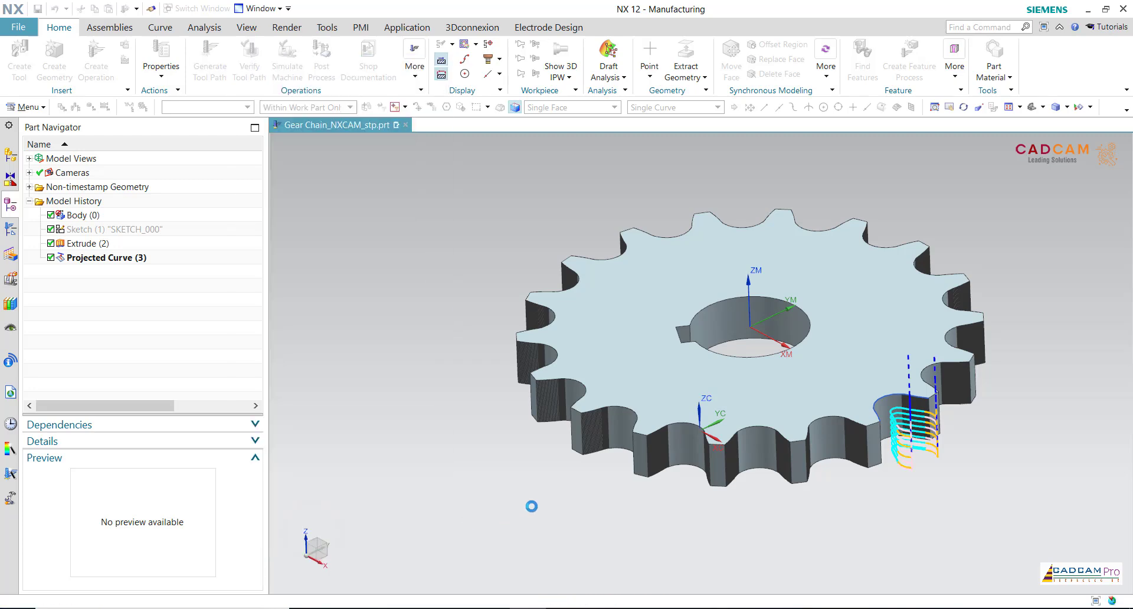
{"action": "left_click", "coordinate": [383, 563]}
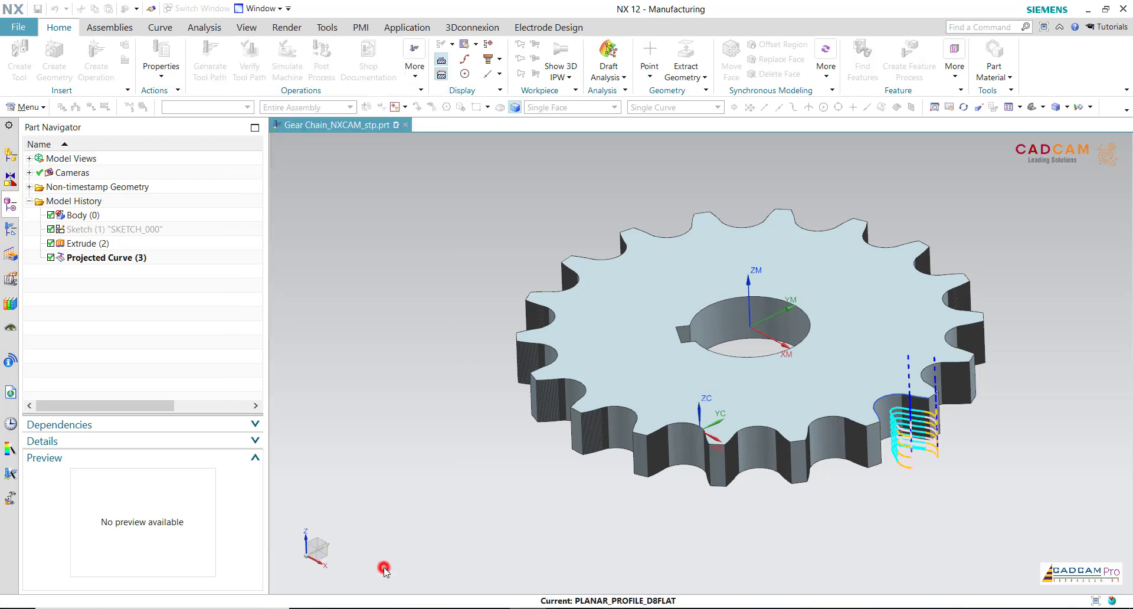
{"action": "scroll", "coordinate": [439, 450], "scroll_direction": "down", "scroll_amount": 1}
{"action": "middle_click_drag", "start_coordinate": [439, 450], "coordinate": [447, 488]}
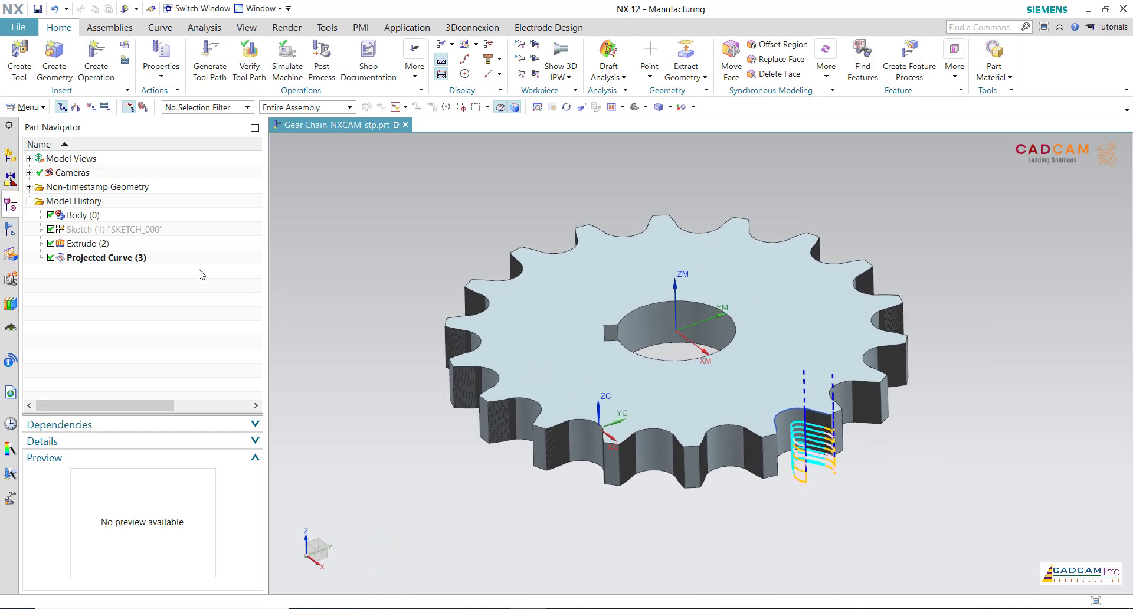
- Start a Rotate About a Point transformation of the PLANAR_PROFILE_D8FLAT operation with its pivot at the gear's centre
{"action": "left_click", "coordinate": [11, 230]}
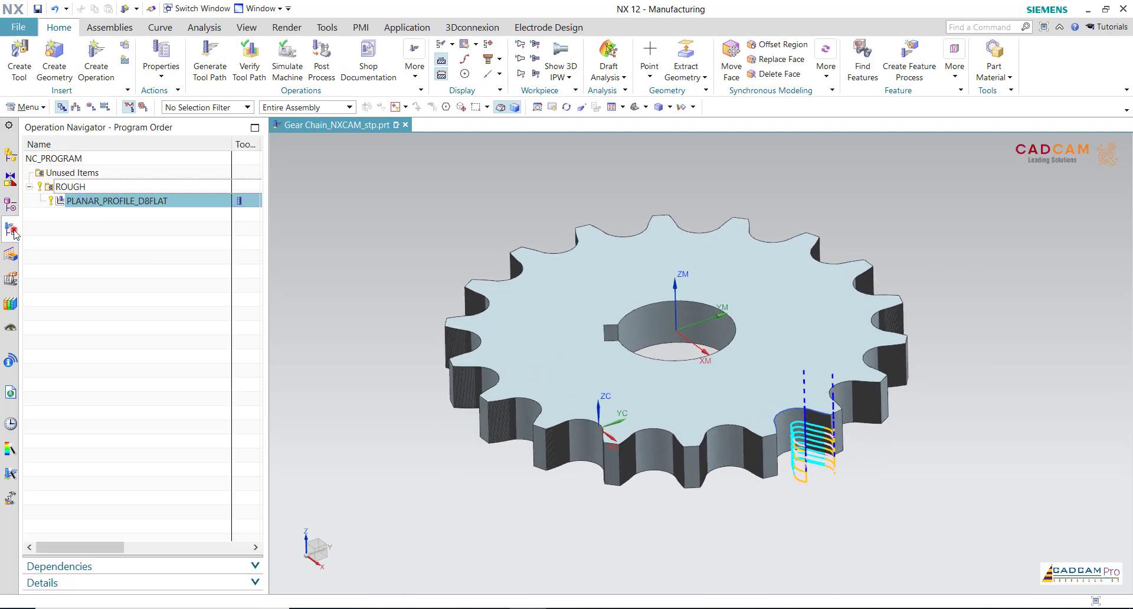
{"action": "right_click", "coordinate": [124, 205]}
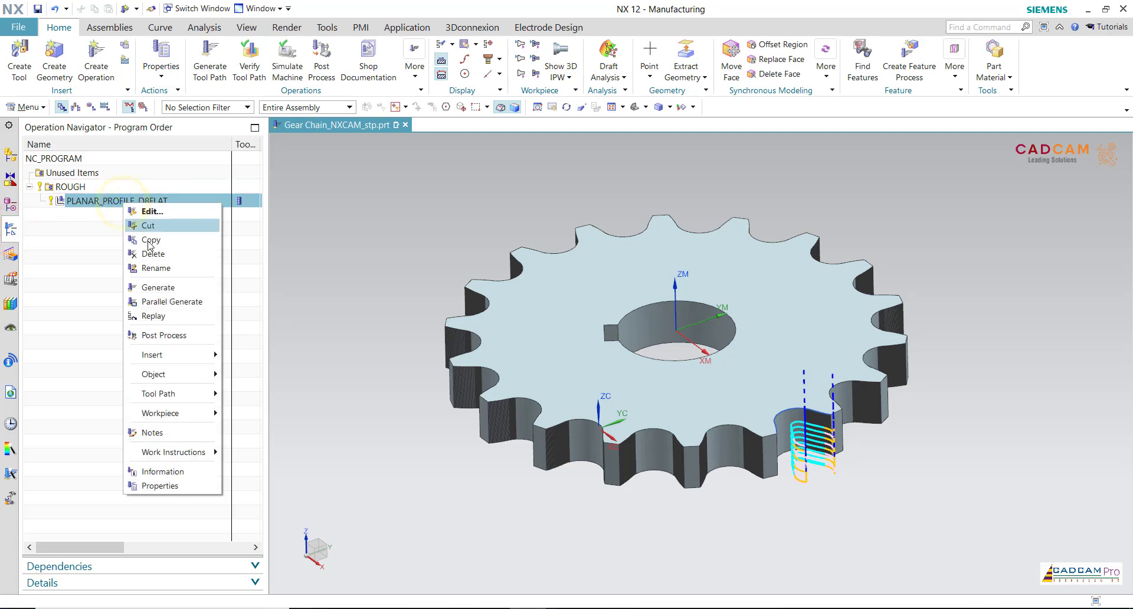
{"action": "left_click", "coordinate": [186, 374]}
{"action": "left_click", "coordinate": [262, 383]}
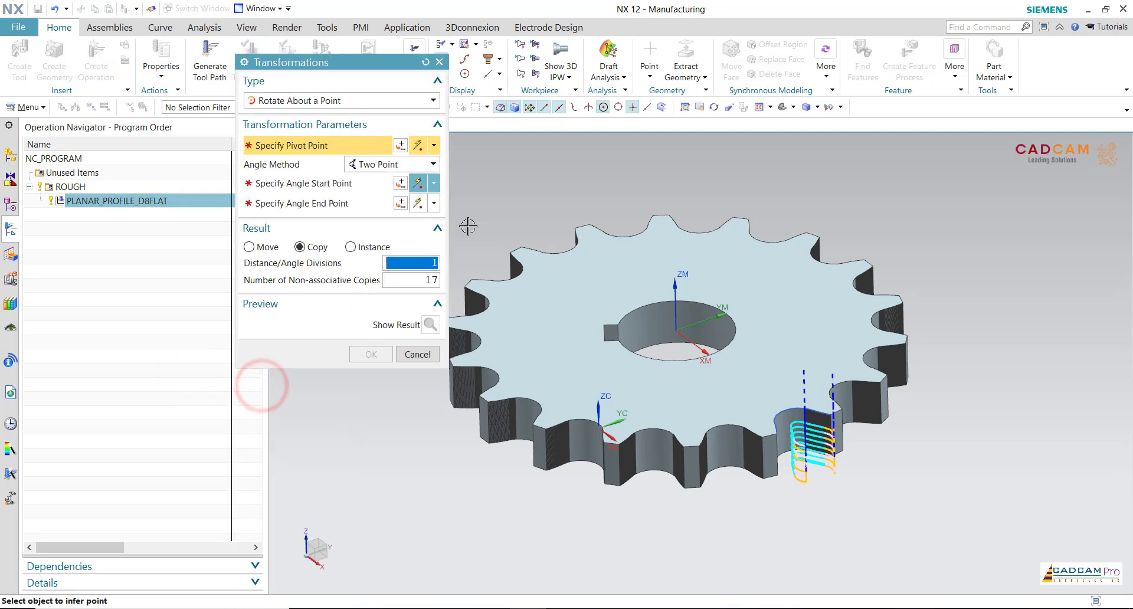
{"action": "left_click_drag", "start_coordinate": [340, 63], "coordinate": [267, 71]}
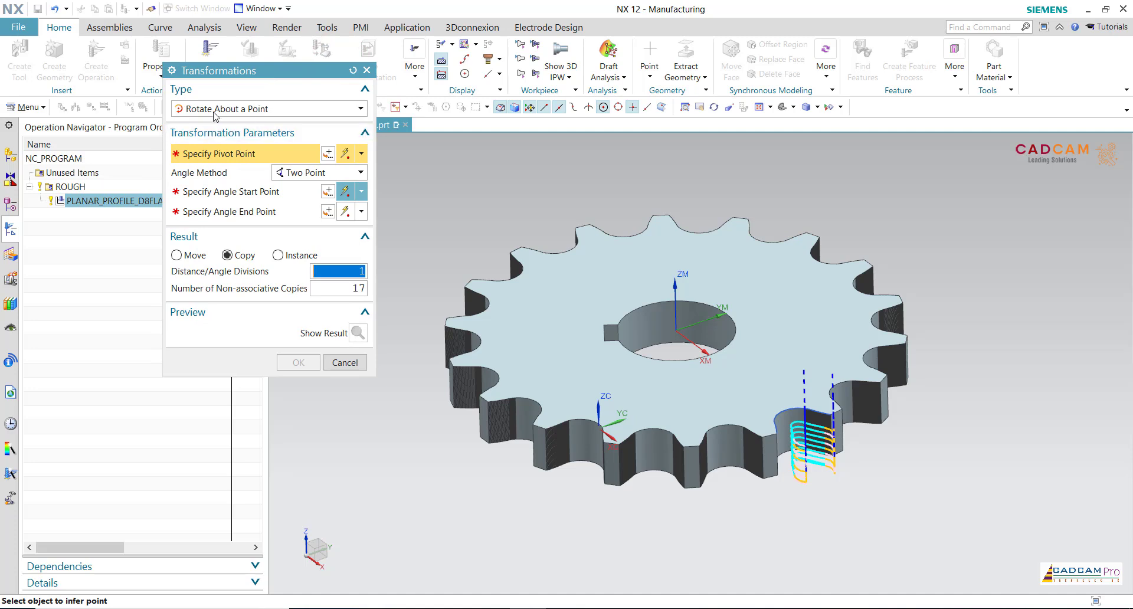
{"action": "left_click", "coordinate": [214, 112]}
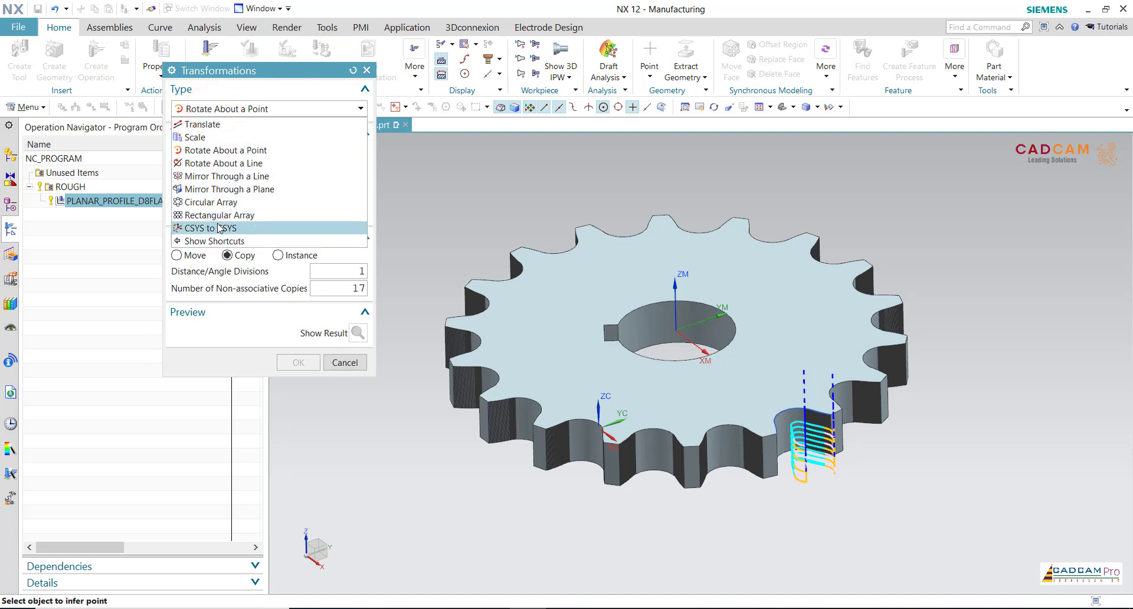
{"action": "left_click", "coordinate": [254, 151]}
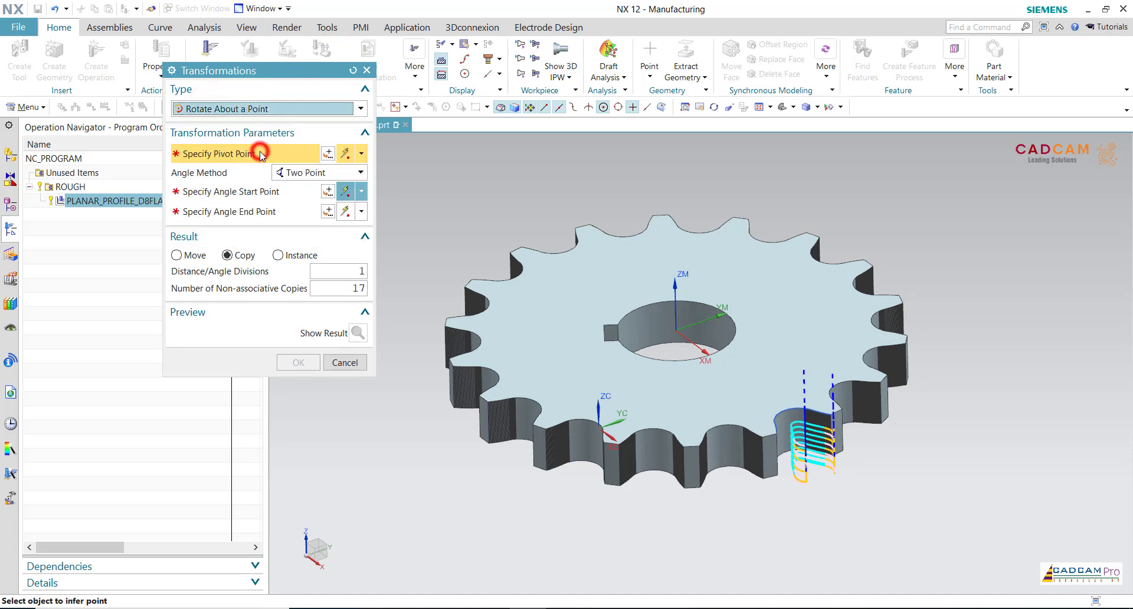
{"action": "left_click", "coordinate": [676, 329]}
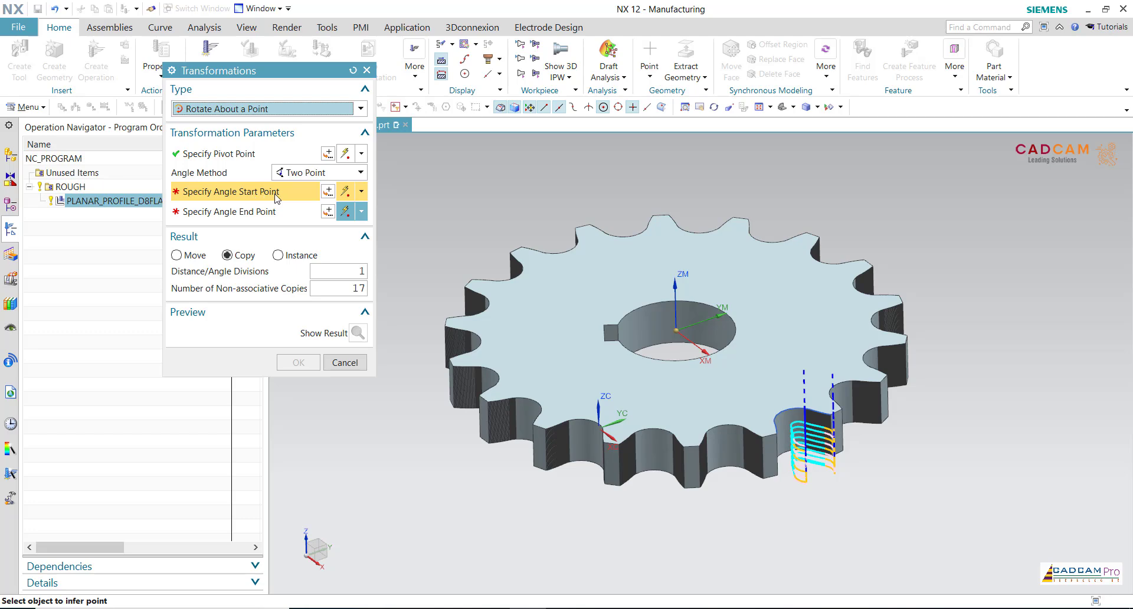
- Define the two-point rotation angle from the upper corner of the programmed tooth gap to the matching corner of the adjacent gap
{"action": "scroll", "coordinate": [812, 423], "scroll_direction": "up", "scroll_amount": 10}
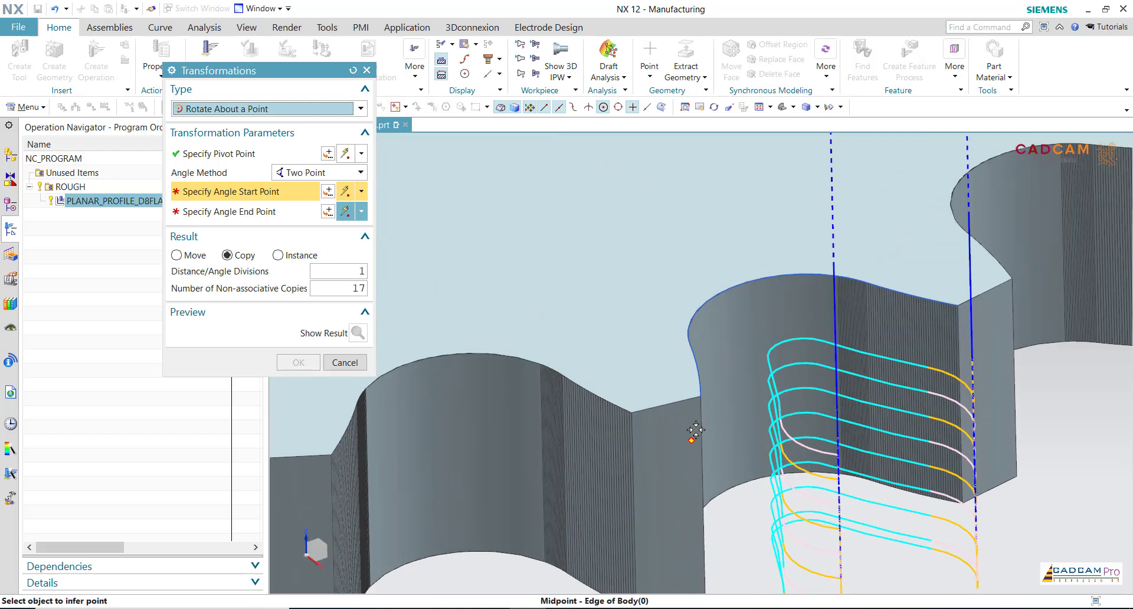
{"action": "scroll", "coordinate": [688, 376], "scroll_direction": "up", "scroll_amount": 5}
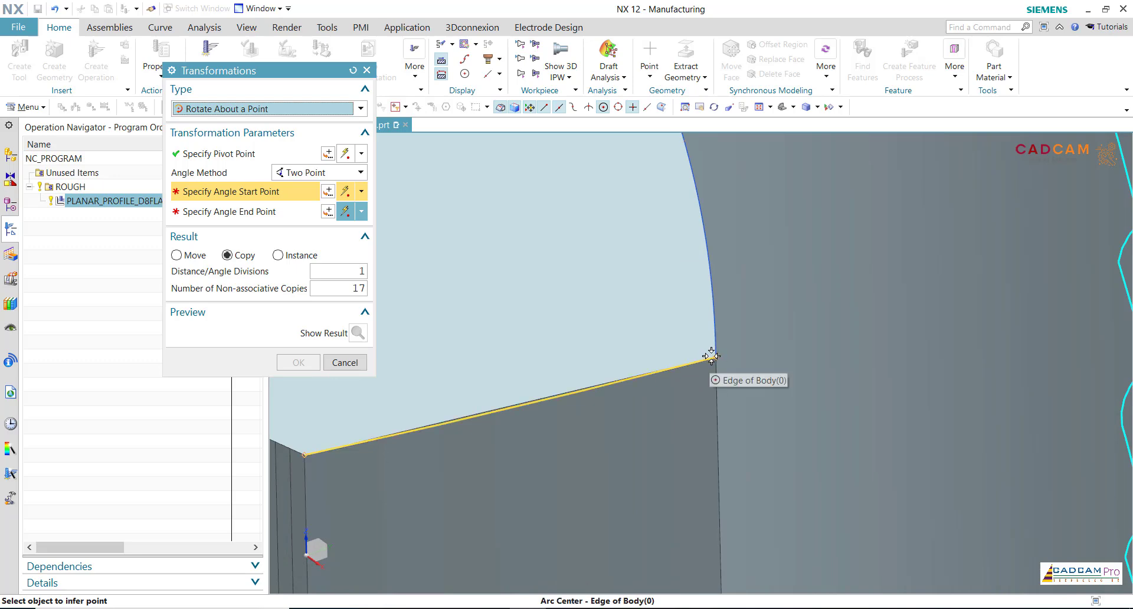
{"action": "left_click", "coordinate": [715, 357]}
{"action": "scroll", "coordinate": [572, 372], "scroll_direction": "down", "scroll_amount": 8}
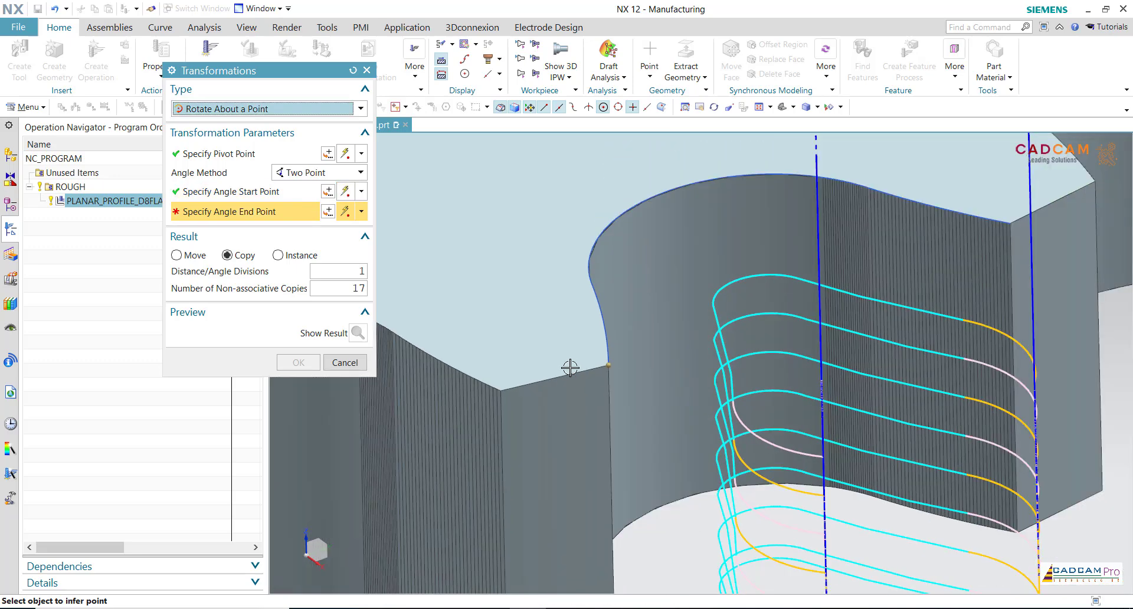
{"action": "scroll", "coordinate": [663, 377], "scroll_direction": "up", "scroll_amount": 8}
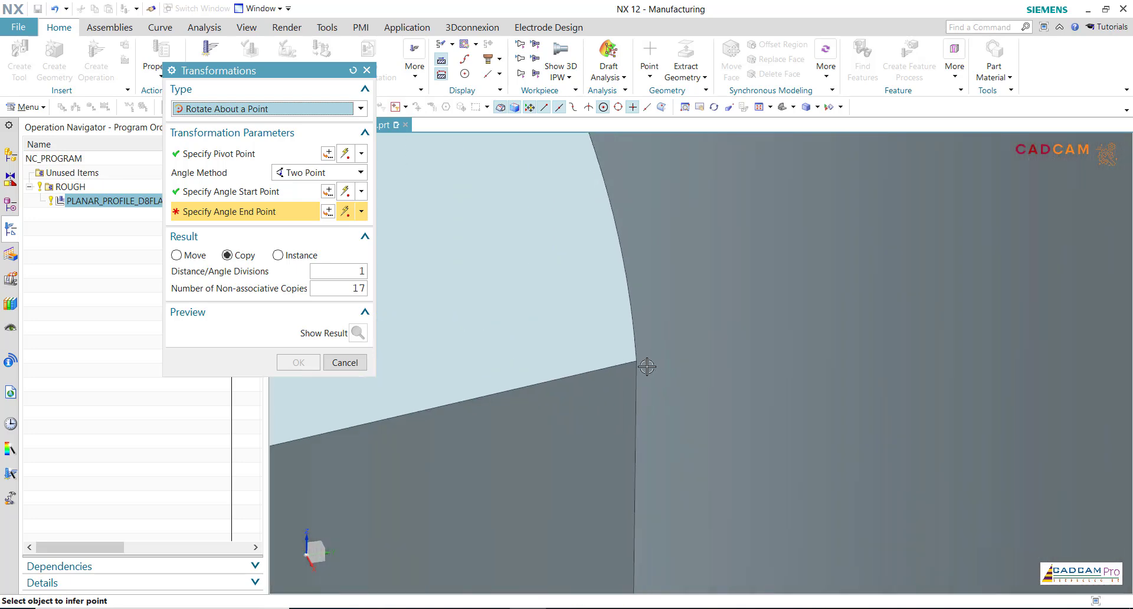
{"action": "left_click", "coordinate": [642, 361]}
{"action": "scroll", "coordinate": [797, 348], "scroll_direction": "down", "scroll_amount": 5}
{"action": "scroll", "coordinate": [797, 348], "scroll_direction": "down", "scroll_amount": 10}
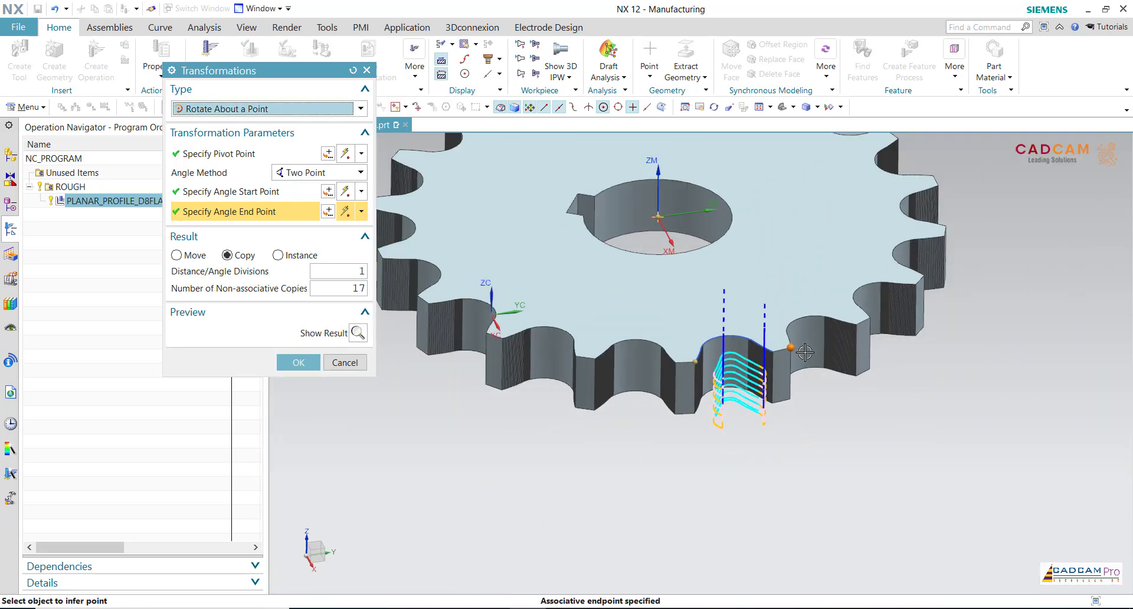
- Preview the rotated tool paths around the gear and create 17 non-associative copies of the operation
{"action": "left_click", "coordinate": [359, 334]}
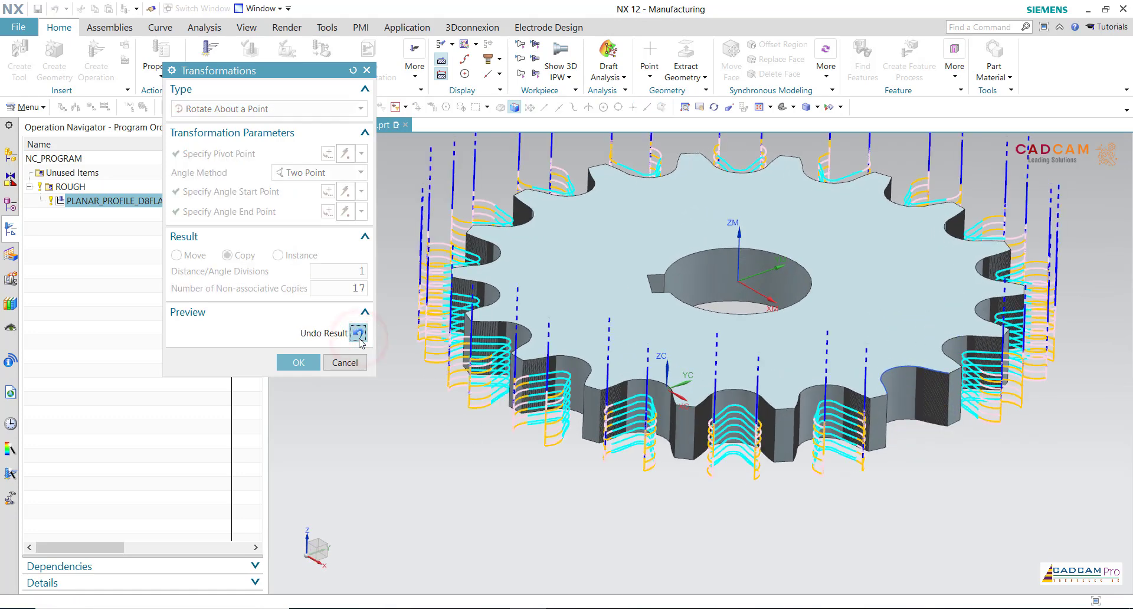
{"action": "scroll", "coordinate": [505, 435], "scroll_direction": "down", "scroll_amount": 3}
{"action": "middle_click_drag", "start_coordinate": [498, 467], "coordinate": [495, 474]}
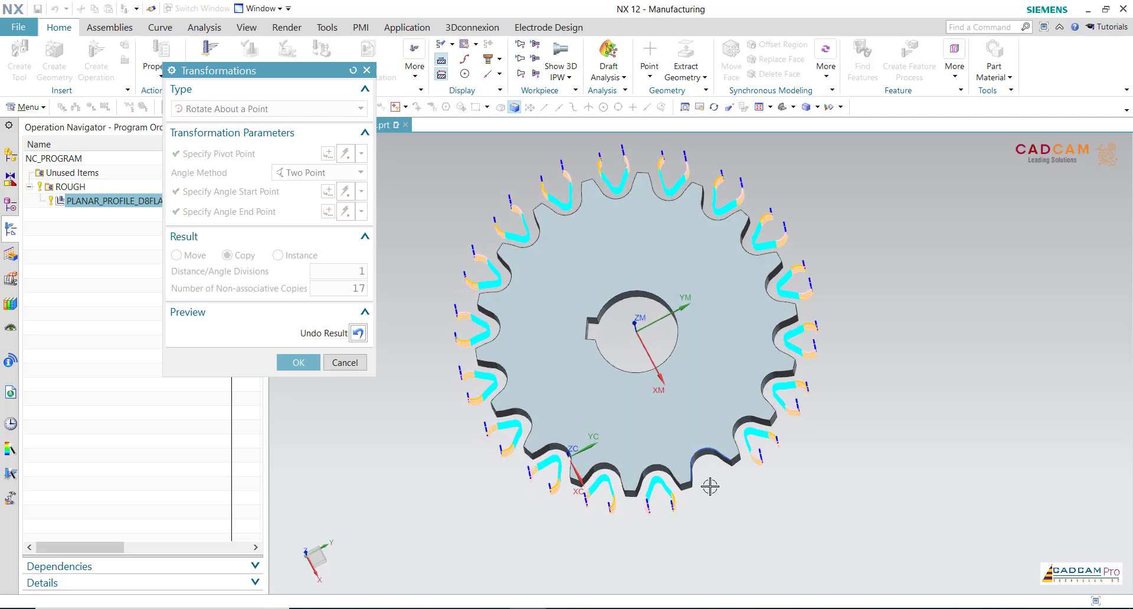
{"action": "left_click", "coordinate": [365, 336]}
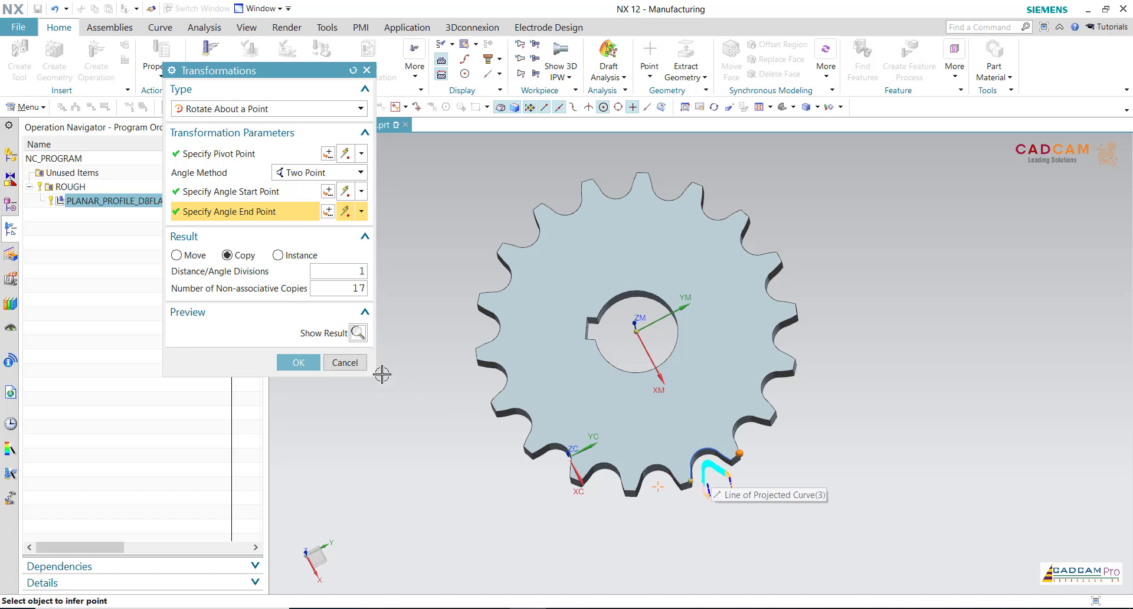
{"action": "left_click", "coordinate": [358, 333]}
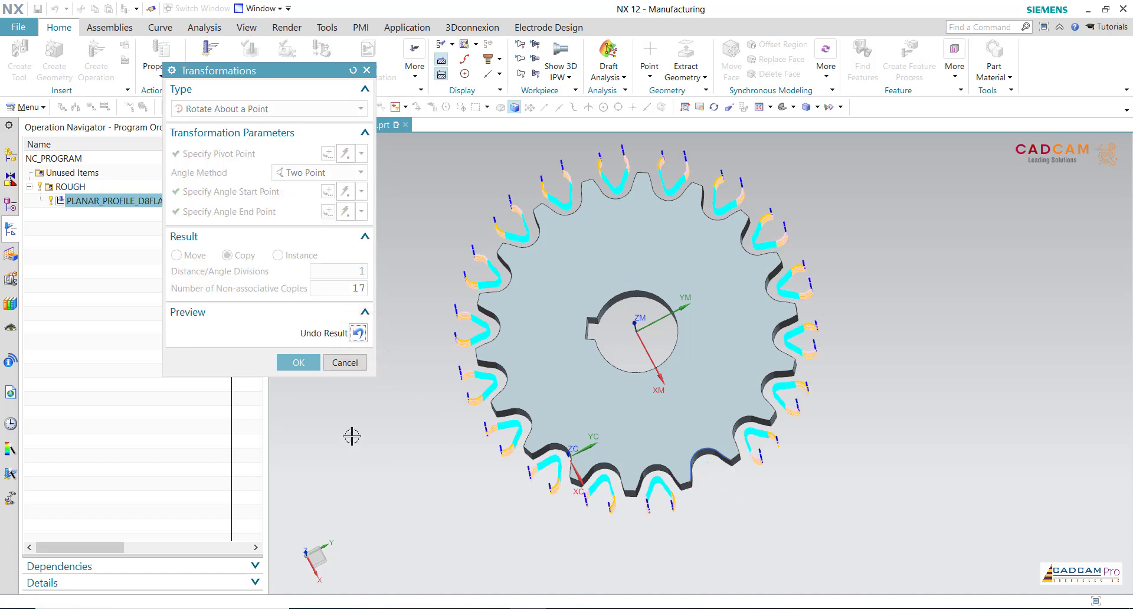
{"action": "left_click", "coordinate": [315, 368]}
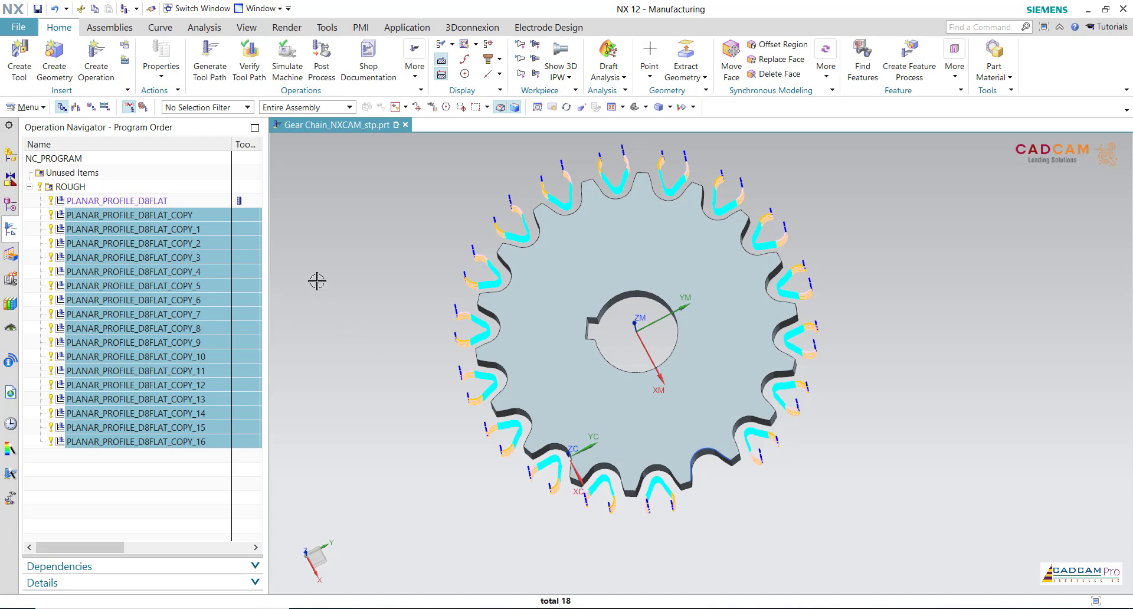
- Check the tool paths of the original Planar Profile operation and its copies on the gear
{"action": "left_click", "coordinate": [338, 276]}
{"action": "left_click", "coordinate": [136, 201]}
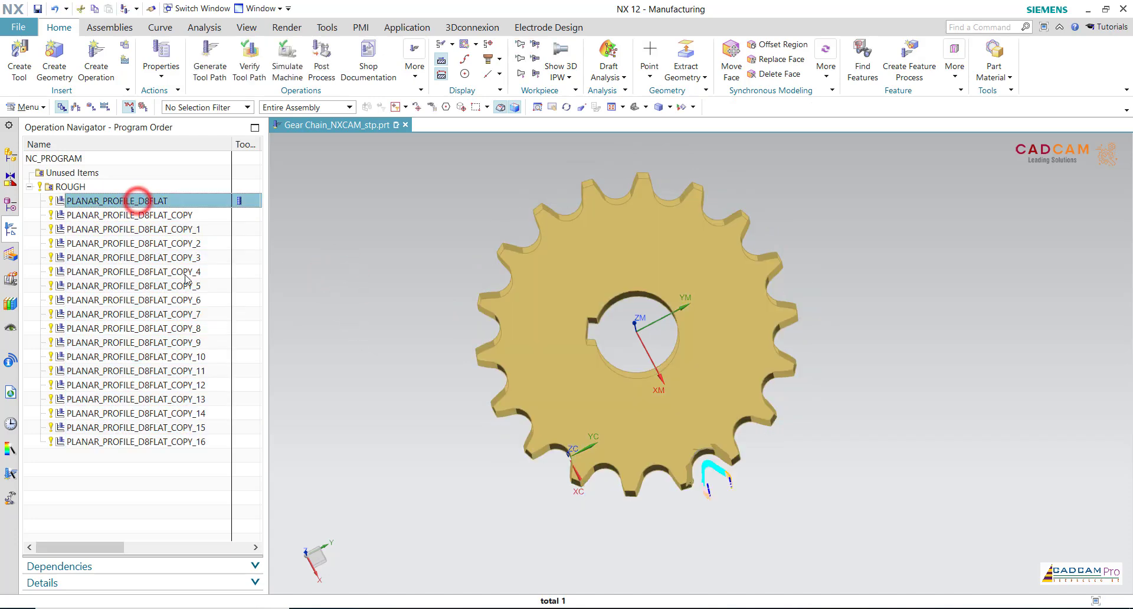
{"action": "left_click", "coordinate": [174, 442], "text": "ctrl"}
{"action": "left_click", "coordinate": [397, 458]}
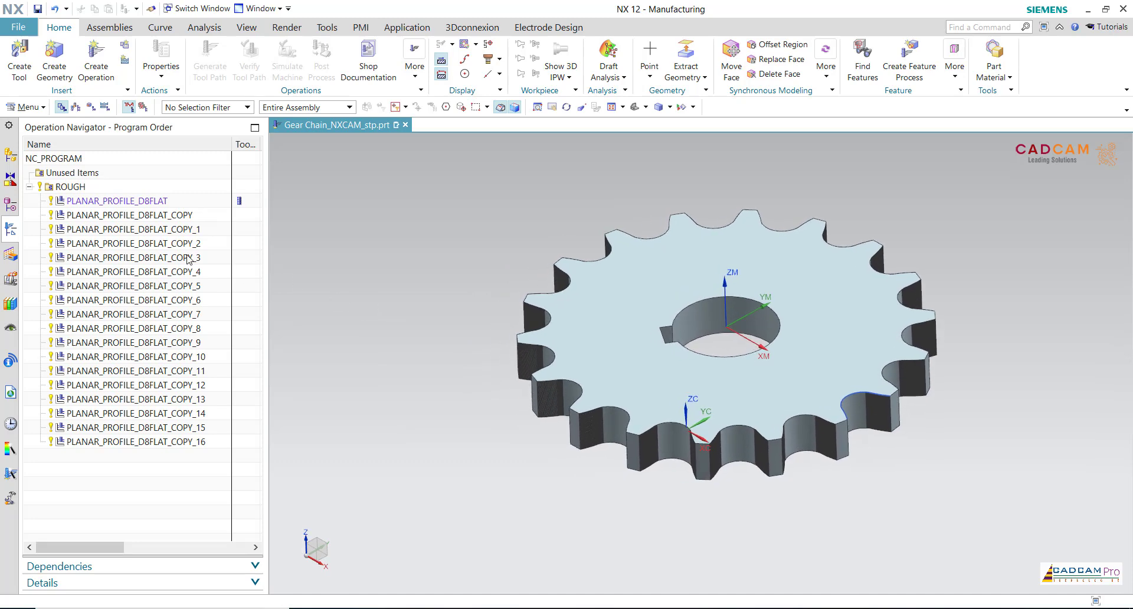
- Create a program group named FINISH and place it directly after the ROUGH group in the program order
{"action": "right_click", "coordinate": [68, 173]}
{"action": "mouse_move", "coordinate": [100, 184]}
{"action": "left_click", "coordinate": [185, 201]}
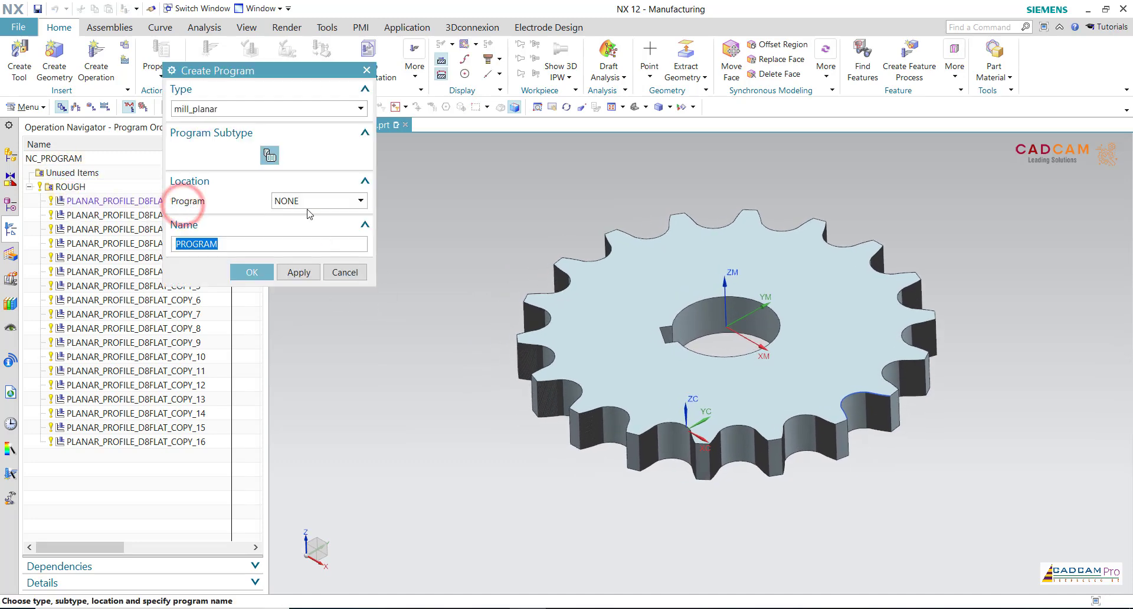
{"action": "type", "text": "FINISH"}
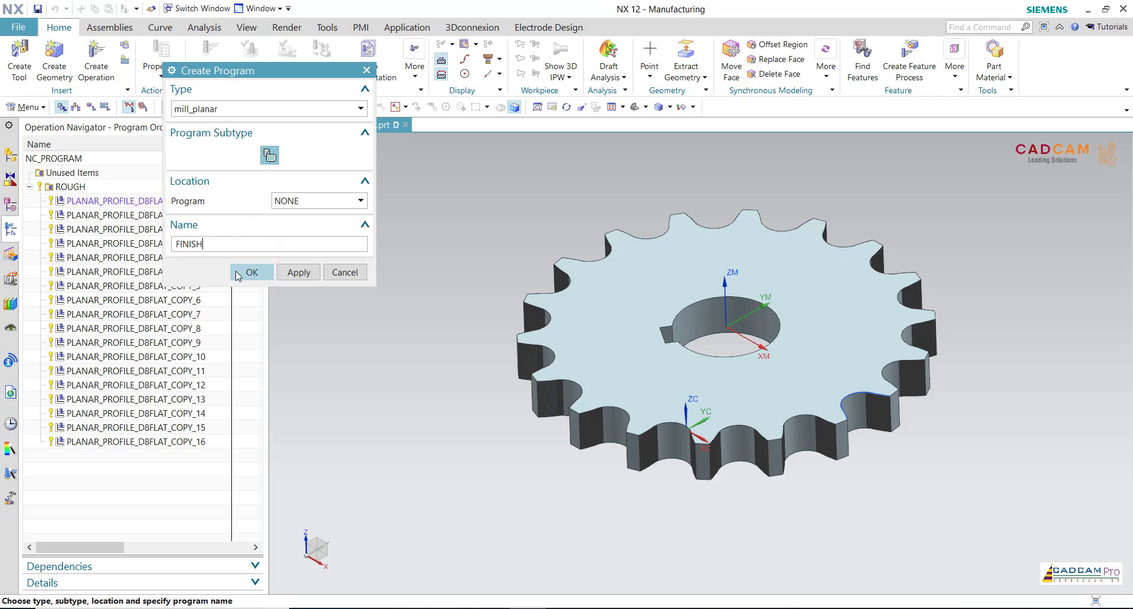
{"action": "left_click", "coordinate": [239, 273]}
{"action": "left_click", "coordinate": [308, 229]}
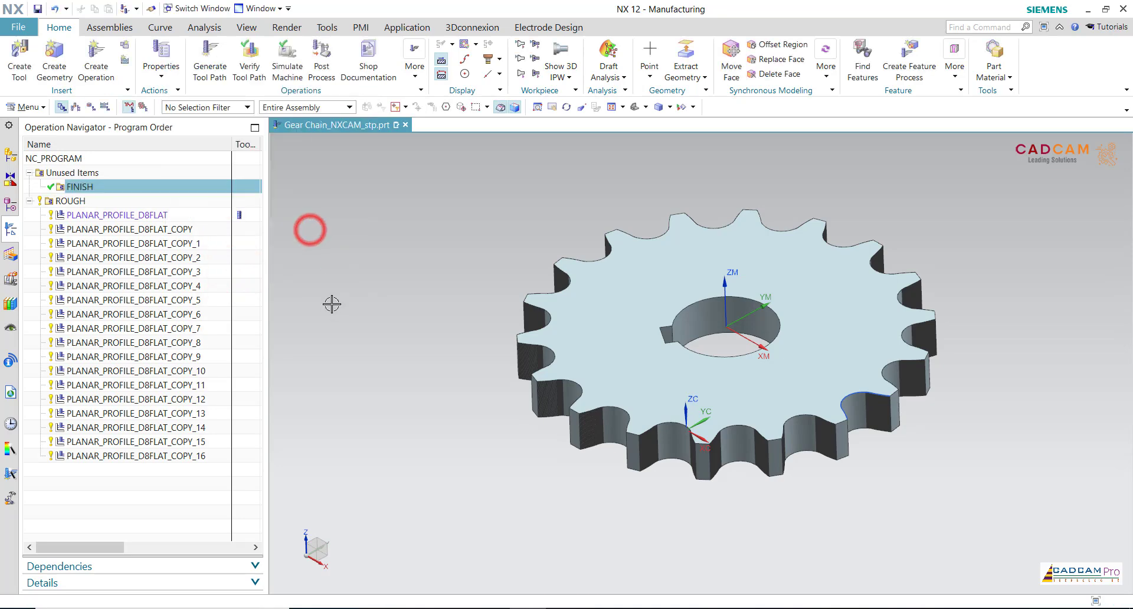
{"action": "left_click", "coordinate": [29, 201]}
{"action": "left_click_drag", "start_coordinate": [71, 186], "coordinate": [88, 205]}
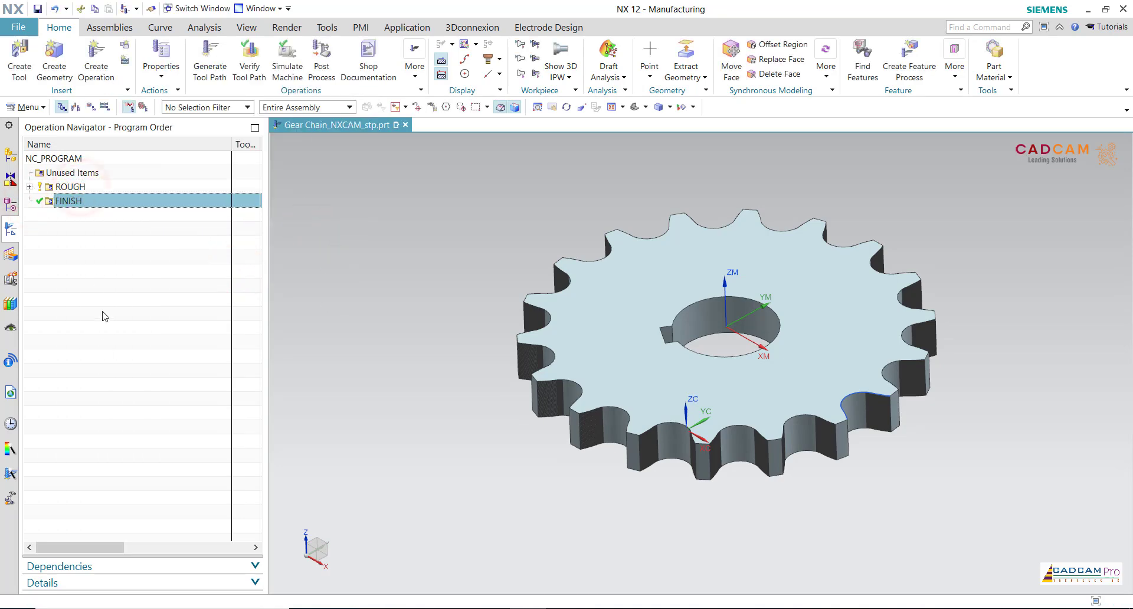
- Start a new mill_planar operation with the Planar Profile subtype and name it PLANAR_PROFILE_D8Flat_FINISH
{"action": "left_click", "coordinate": [386, 343]}
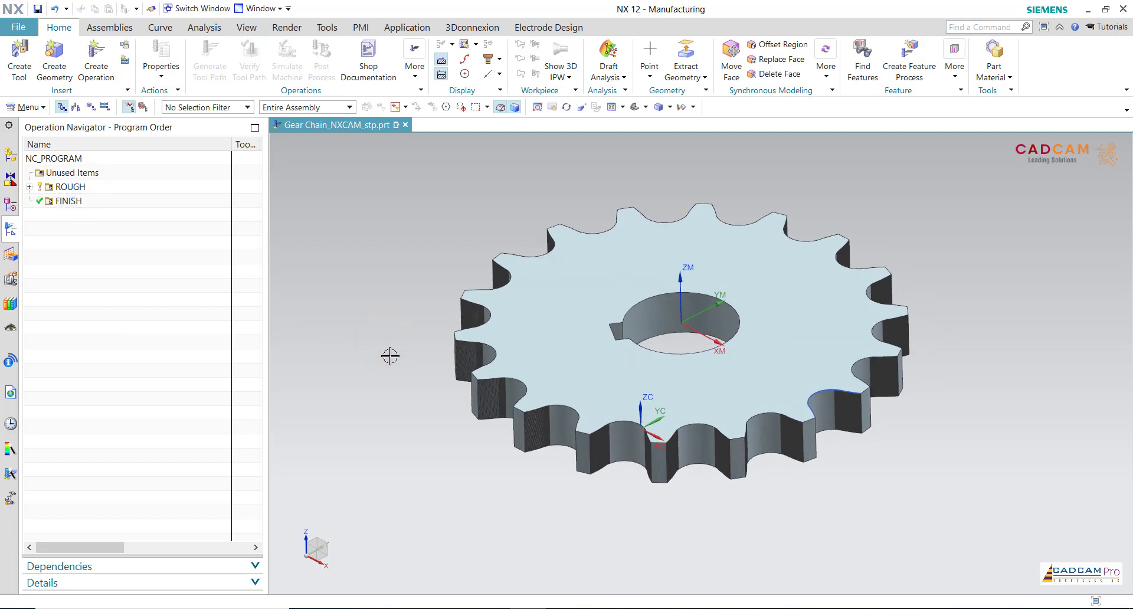
{"action": "scroll", "coordinate": [784, 465], "scroll_direction": "up", "scroll_amount": 1}
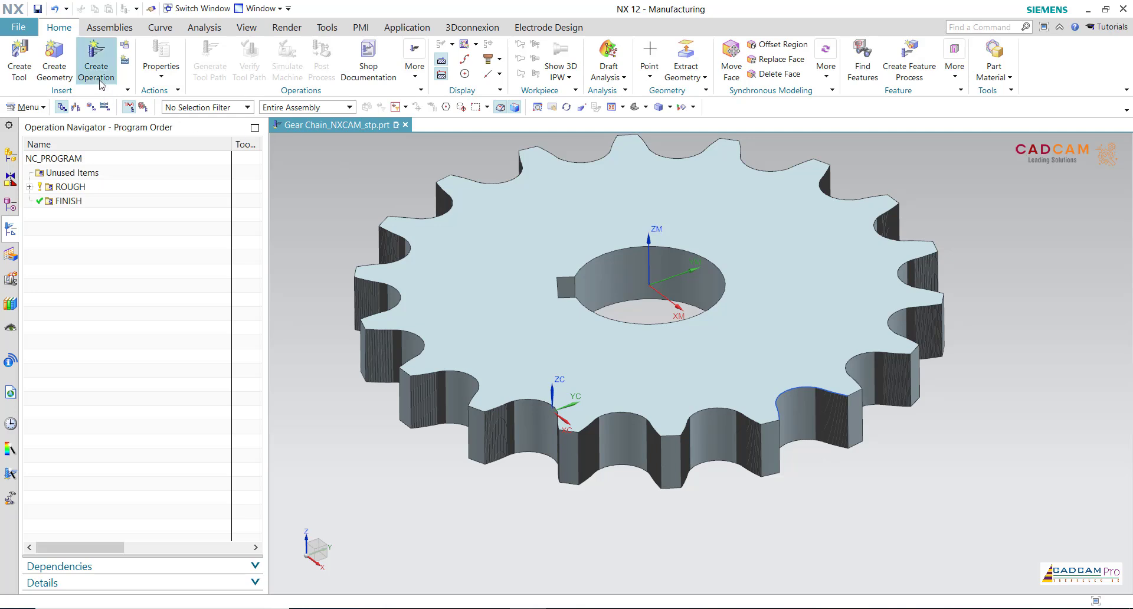
{"action": "left_click", "coordinate": [95, 53]}
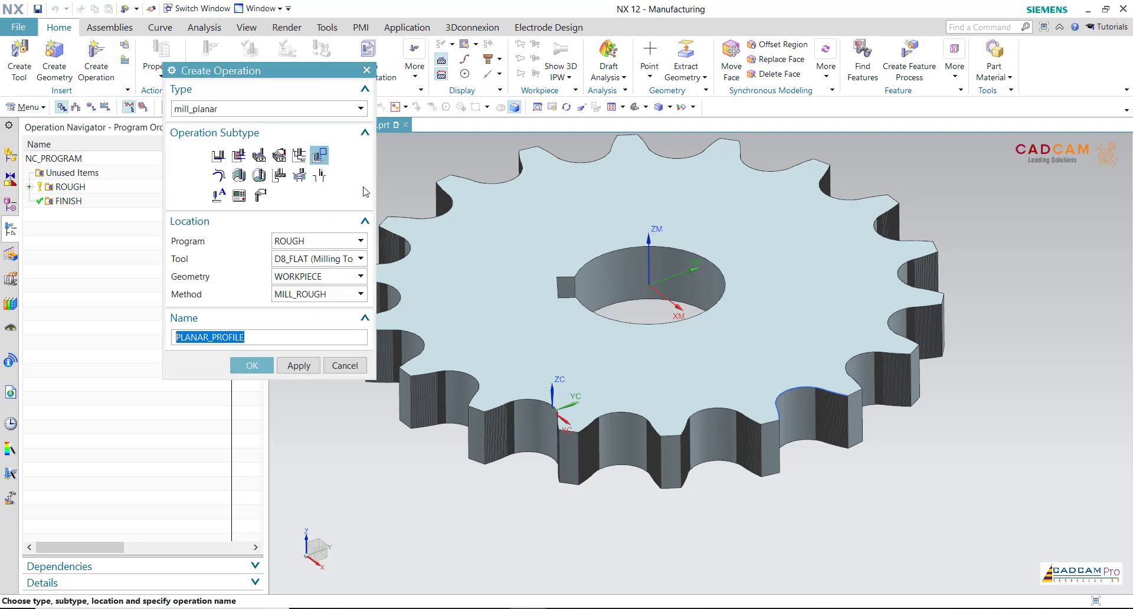
{"action": "left_click", "coordinate": [239, 177]}
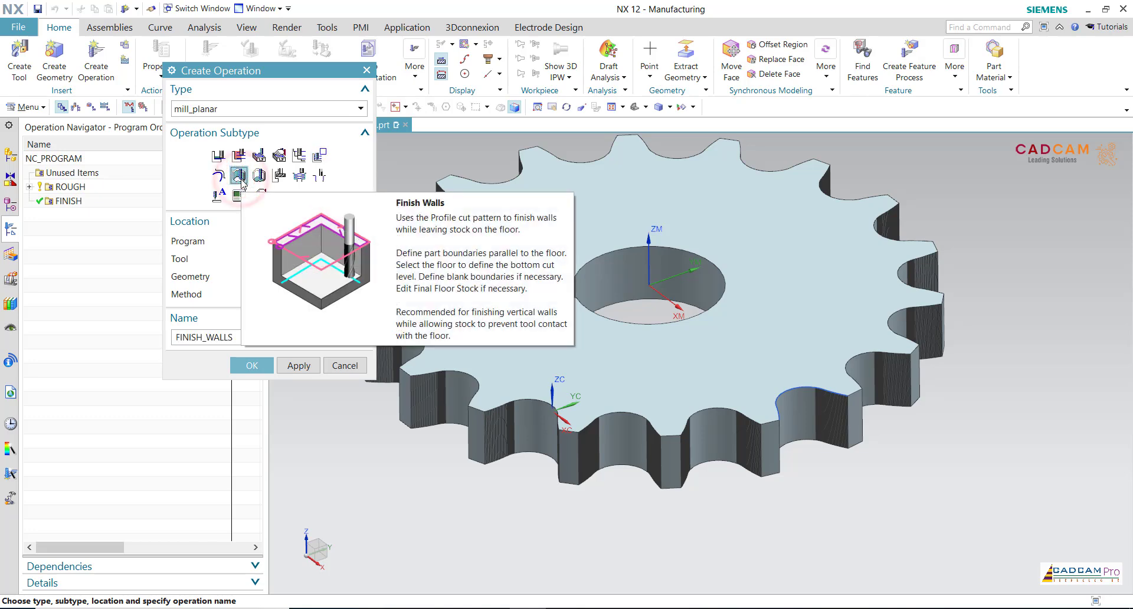
{"action": "left_click", "coordinate": [316, 160]}
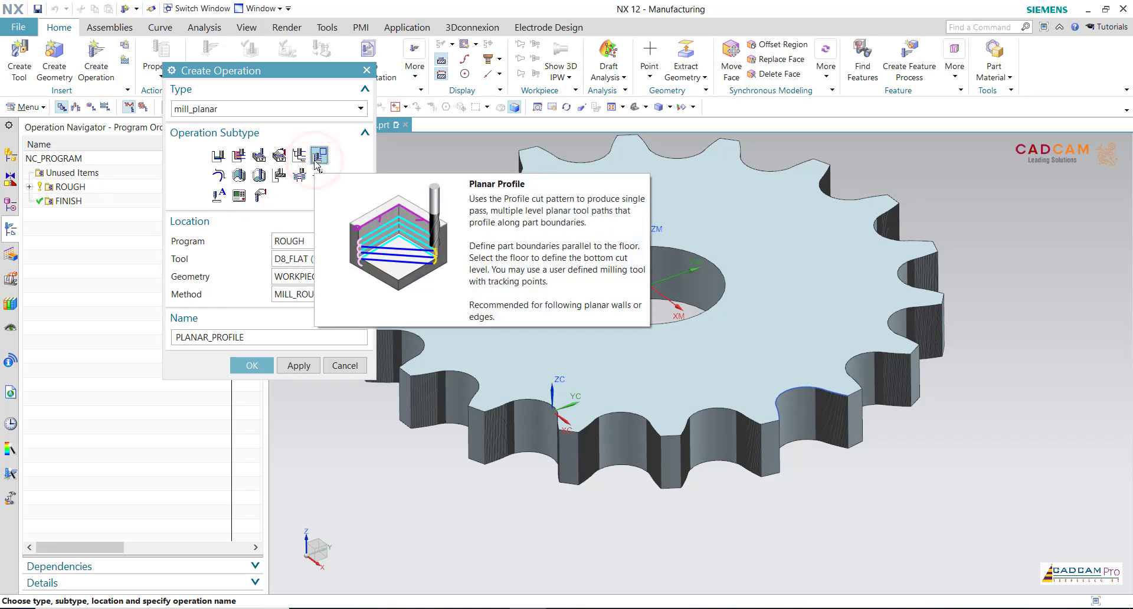
{"action": "left_click", "coordinate": [272, 336]}
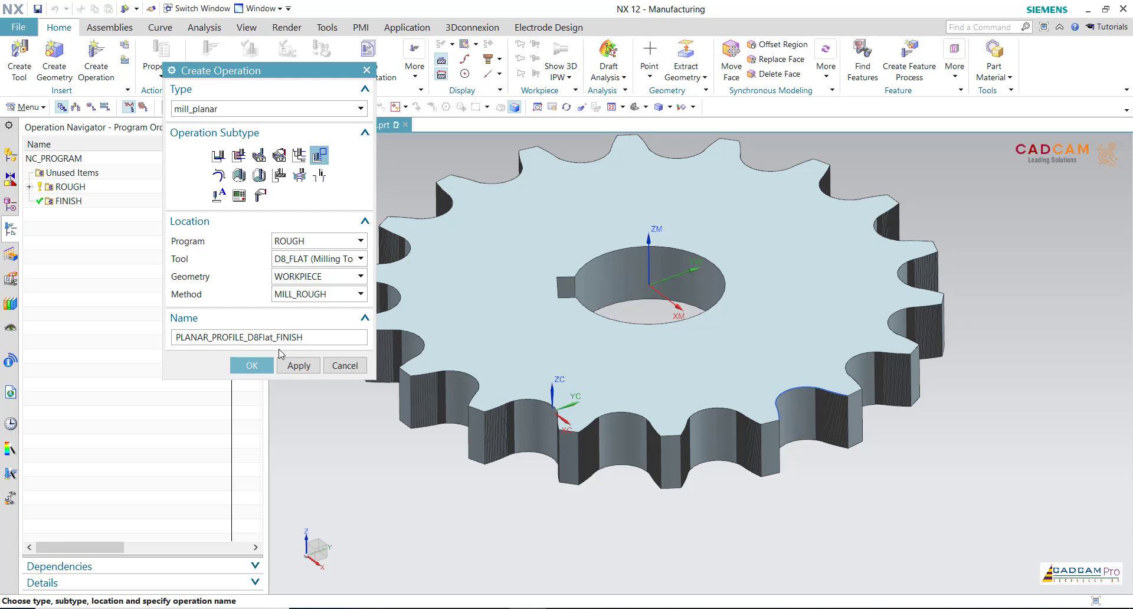
- Assign the new operation the MILL_FINISH method and the FINISH program, and create it with the D8_FLAT tool and WORKPIECE geometry
{"action": "left_click", "coordinate": [318, 293]}
{"action": "left_click", "coordinate": [315, 323]}
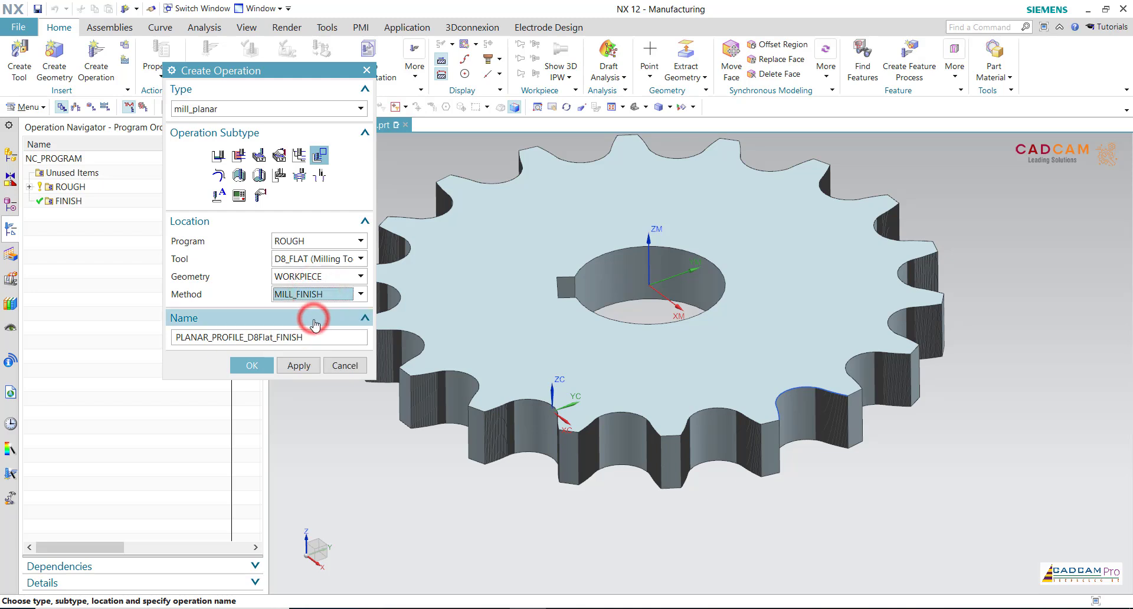
{"action": "left_click", "coordinate": [298, 243]}
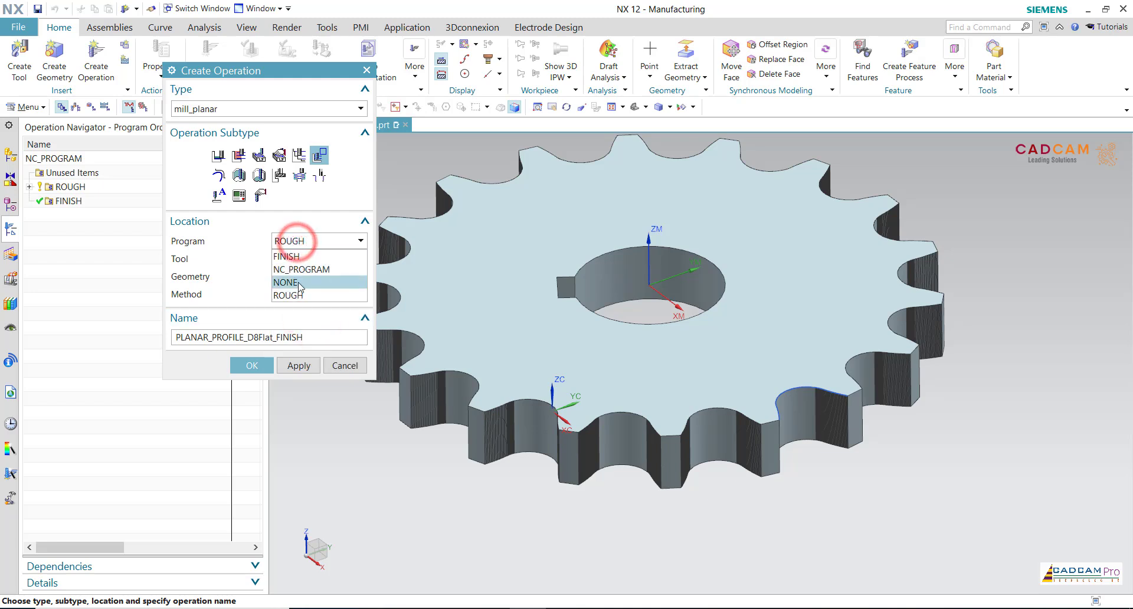
{"action": "left_click", "coordinate": [303, 256]}
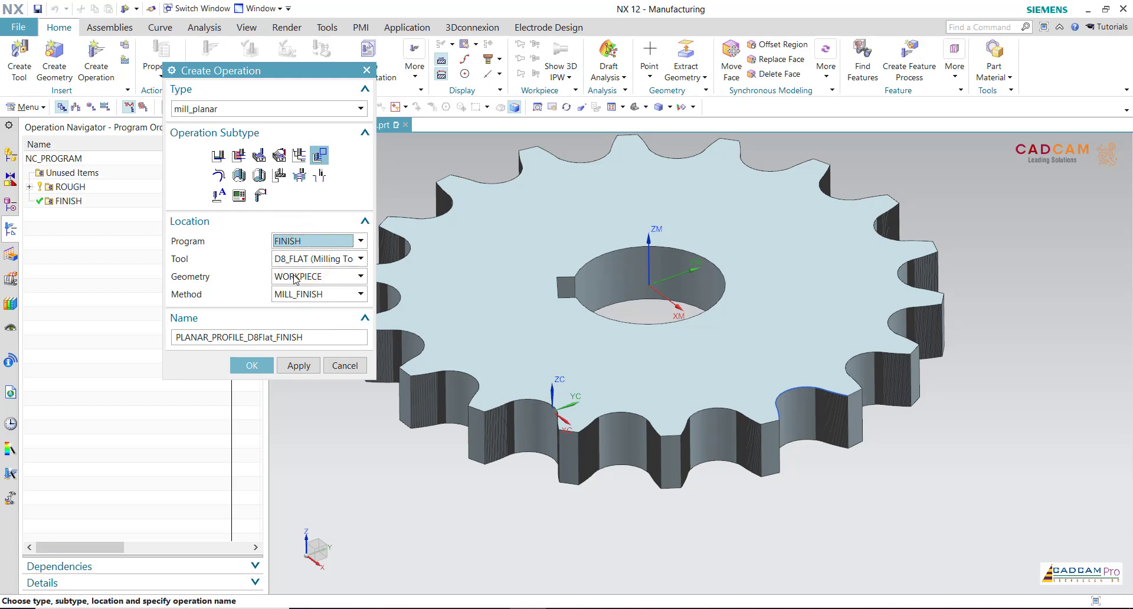
{"action": "left_click", "coordinate": [269, 366]}
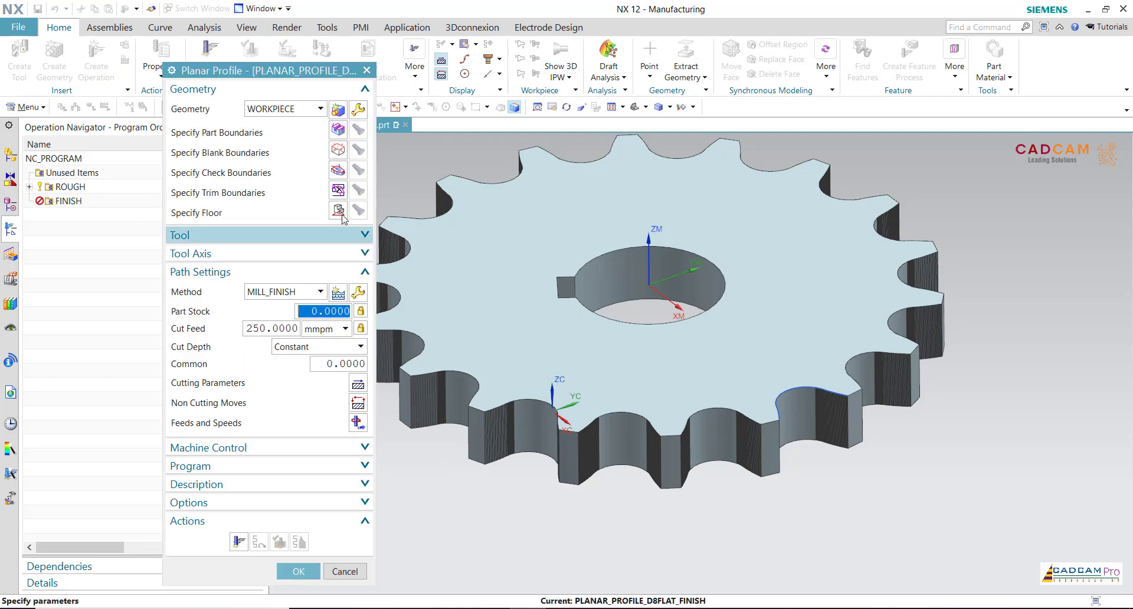
- Define the part boundary by curves from Projected Curve (3), with an open boundary type and the tool side on the right
{"action": "left_click", "coordinate": [340, 131]}
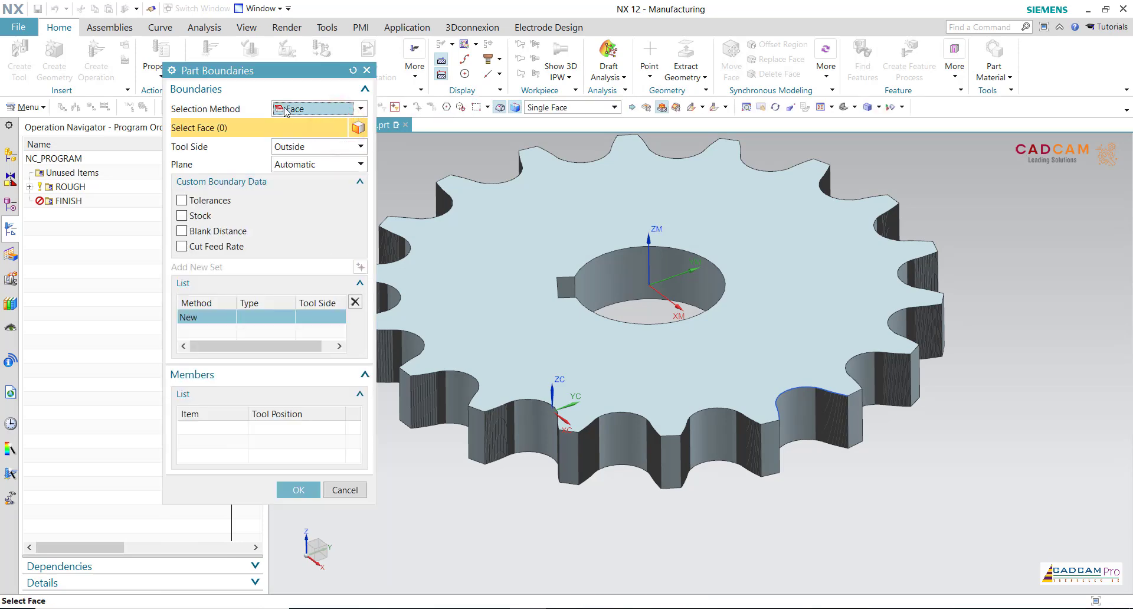
{"action": "left_click", "coordinate": [285, 107]}
{"action": "left_click", "coordinate": [293, 137]}
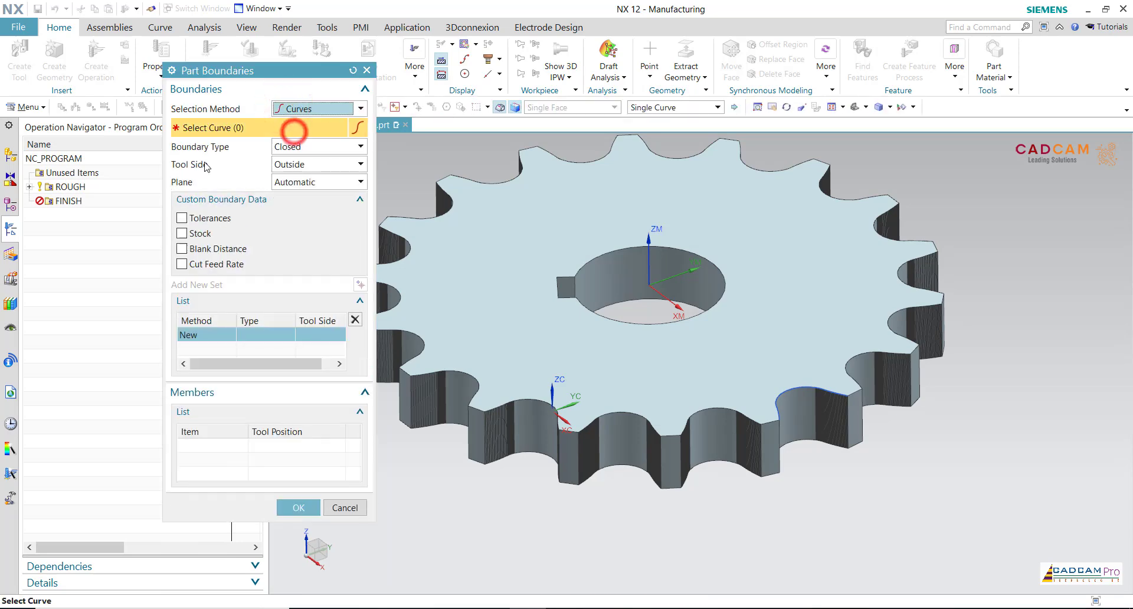
{"action": "left_click", "coordinate": [10, 207]}
{"action": "left_click", "coordinate": [82, 259]}
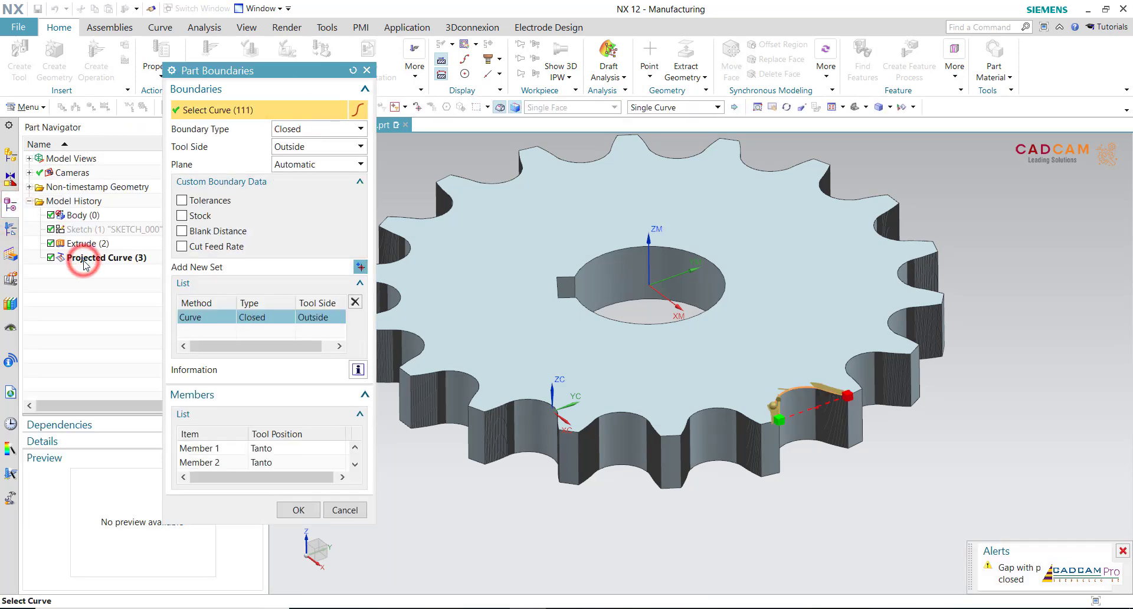
{"action": "left_click", "coordinate": [297, 129]}
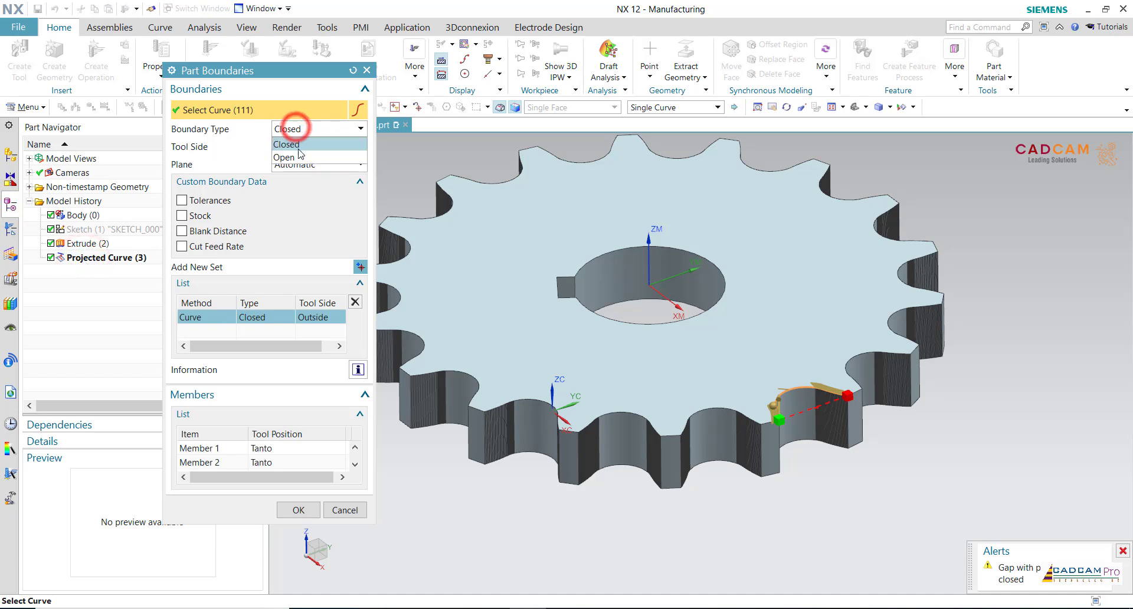
{"action": "left_click", "coordinate": [298, 155]}
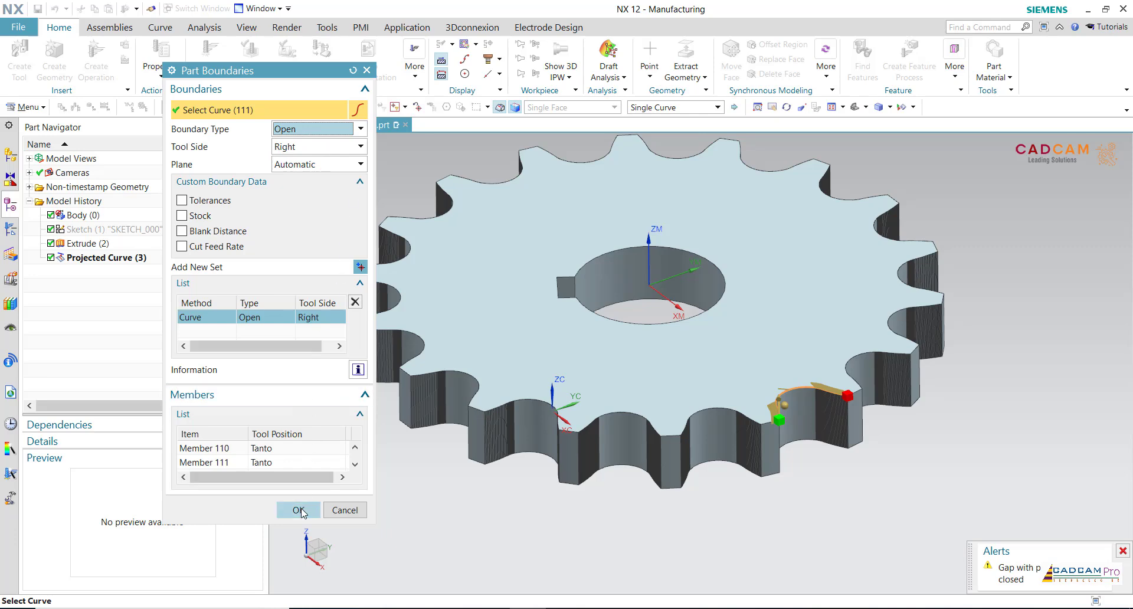
{"action": "scroll", "coordinate": [806, 477], "scroll_direction": "up", "scroll_amount": 5}
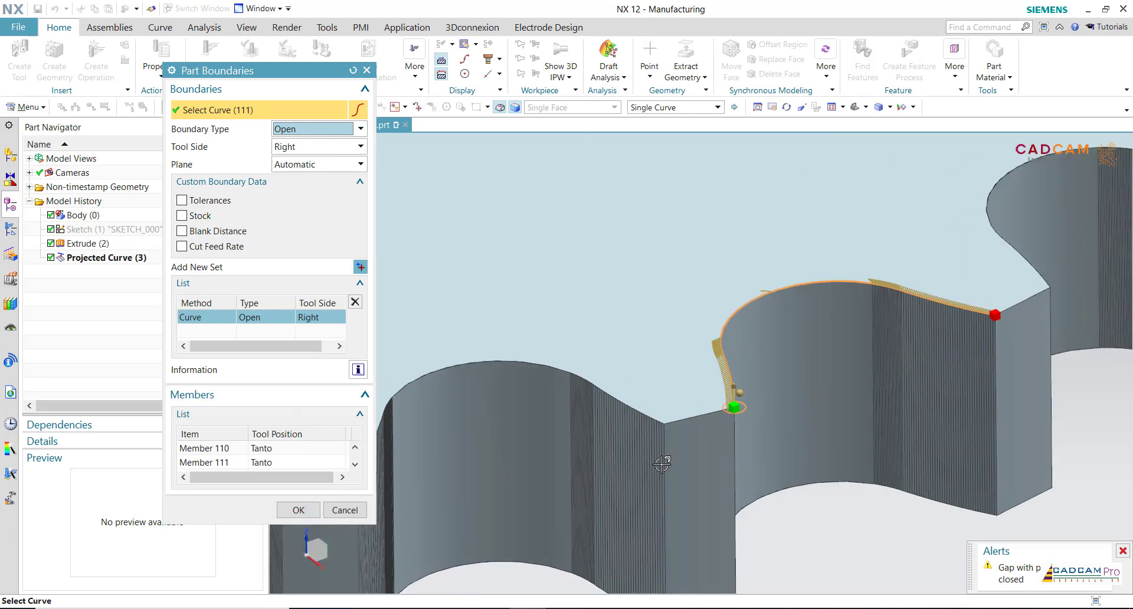
{"action": "left_click", "coordinate": [299, 509]}
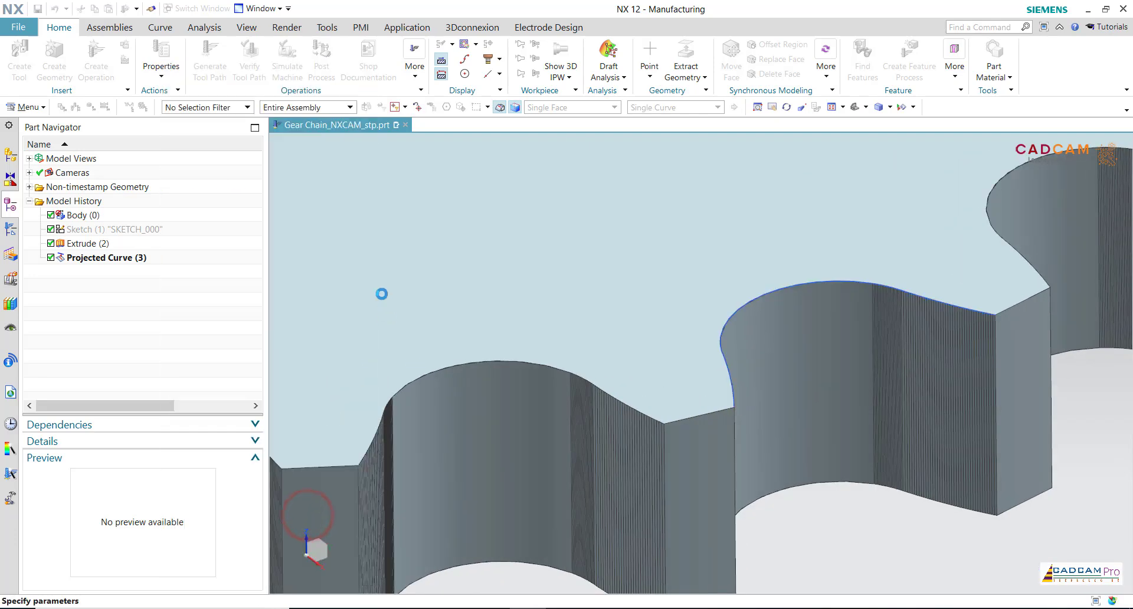
- Specify the floor as a plane offset 0.5 mm below the gear's bottom face and generate the finishing tool path
{"action": "left_click", "coordinate": [339, 210]}
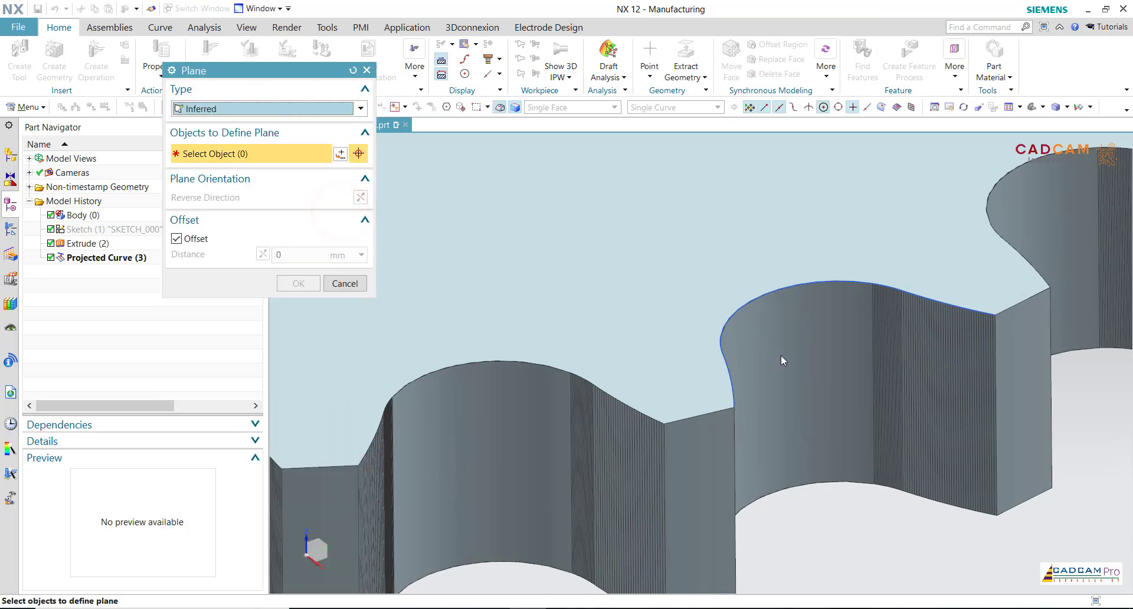
{"action": "scroll", "coordinate": [780, 355], "scroll_direction": "down", "scroll_amount": 5}
{"action": "scroll", "coordinate": [781, 355], "scroll_direction": "down", "scroll_amount": 3}
{"action": "middle_click_drag", "start_coordinate": [812, 470], "coordinate": [768, 348]}
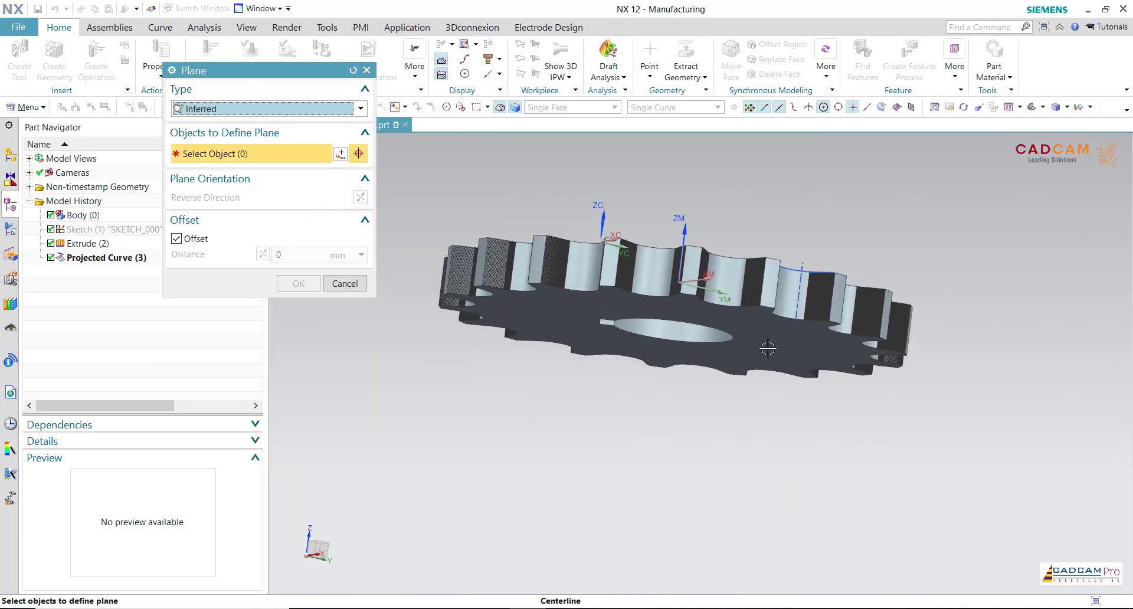
{"action": "left_click", "coordinate": [768, 348]}
{"action": "middle_click_drag", "start_coordinate": [726, 463], "coordinate": [646, 502]}
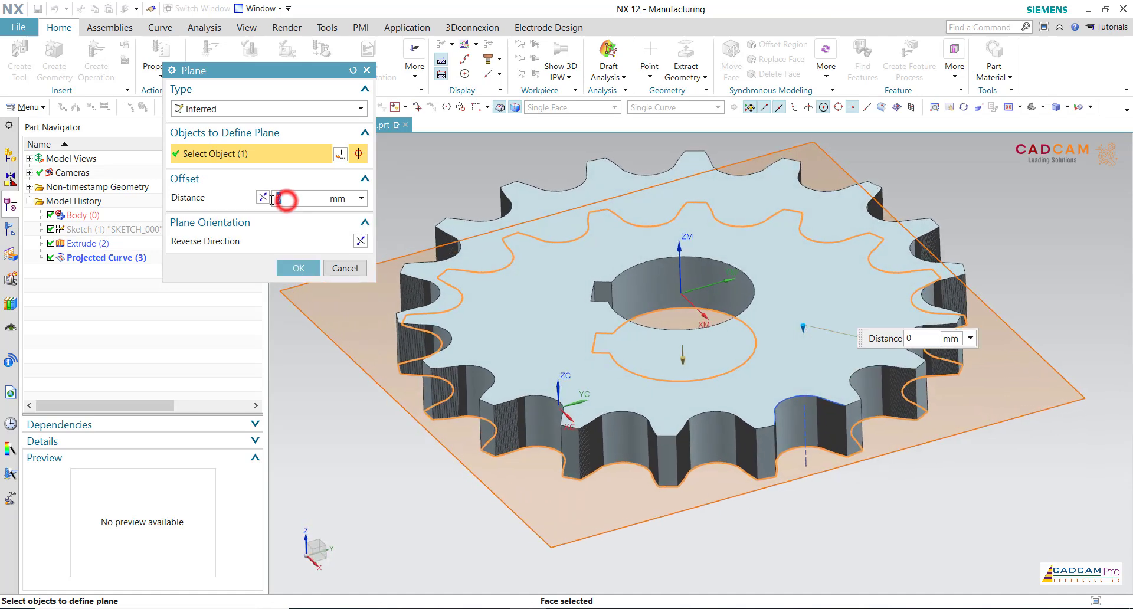
{"action": "type", "text": "0.5"}
{"action": "key", "text": "Return"}
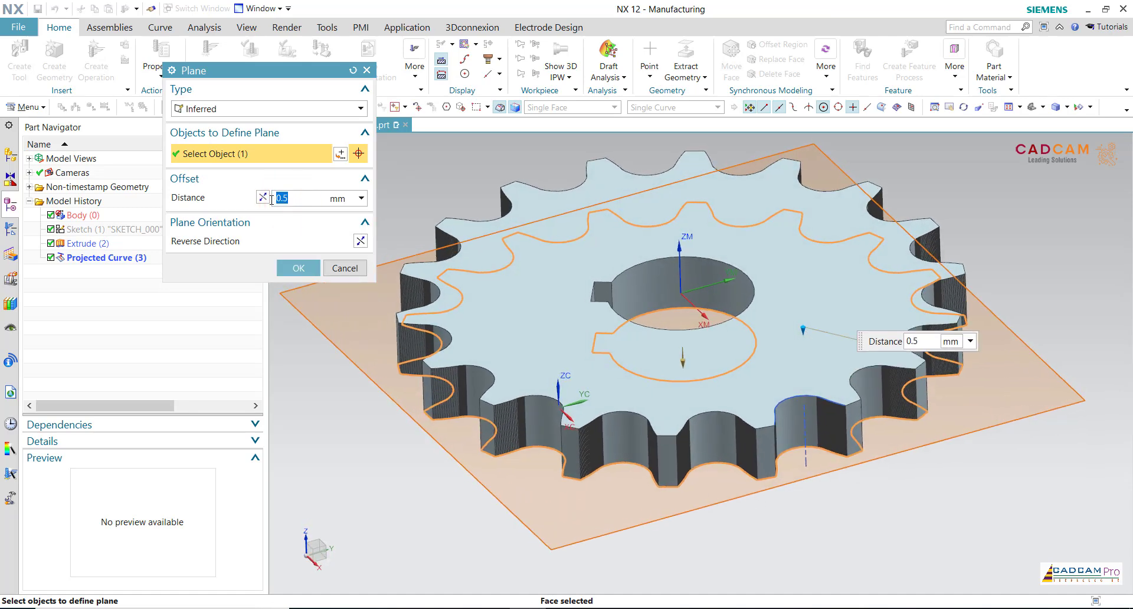
{"action": "left_click", "coordinate": [298, 268]}
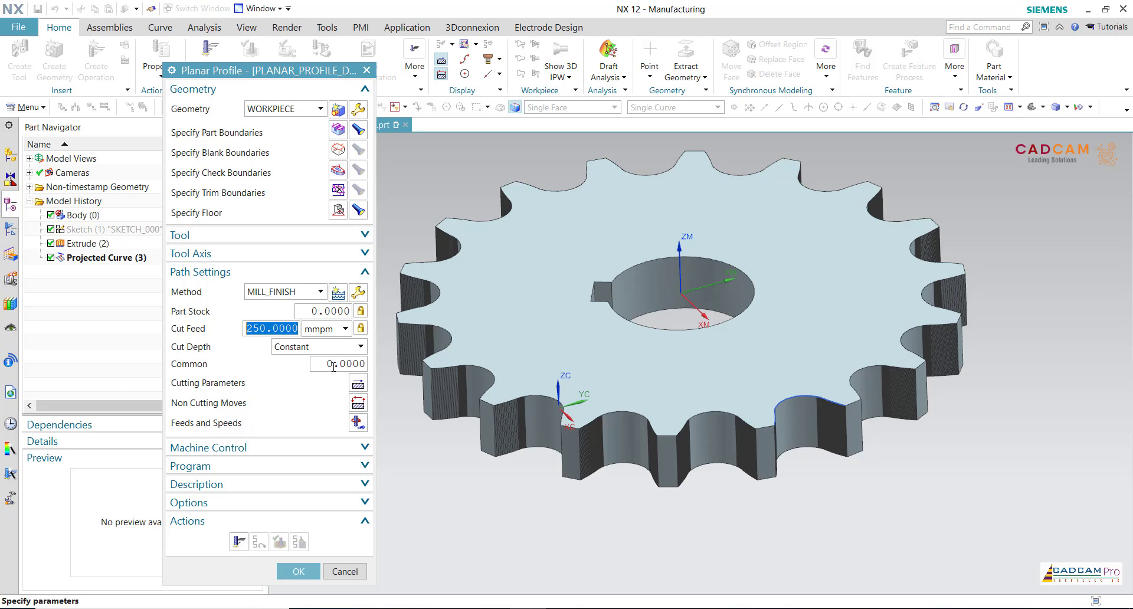
{"action": "left_click", "coordinate": [239, 542]}
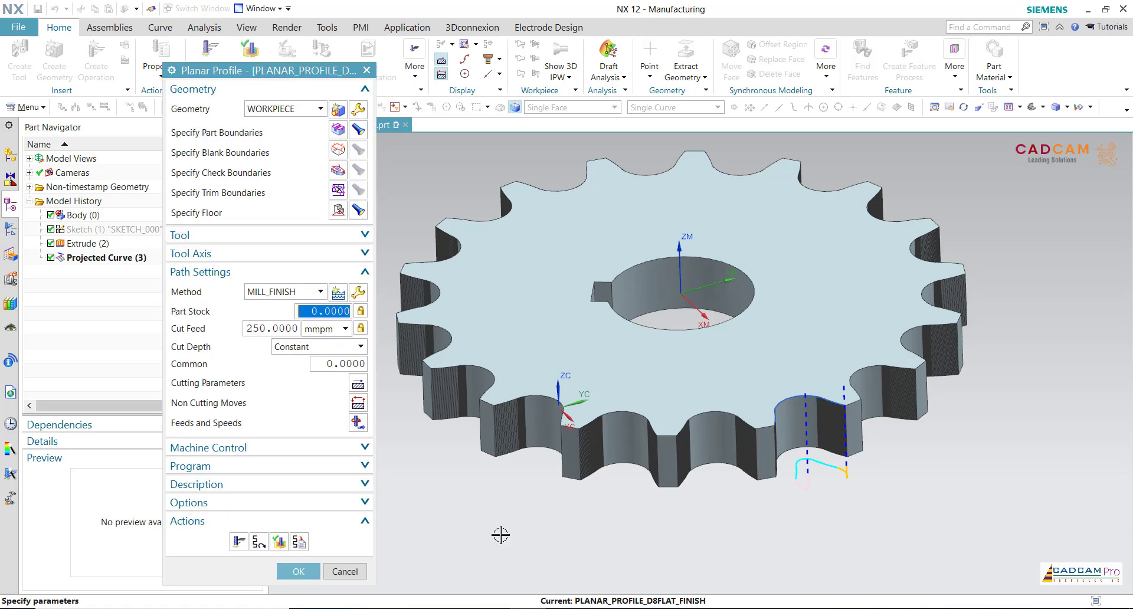
{"action": "mouse_move", "coordinate": [529, 521]}
{"action": "middle_mouse_down"}
{"action": "mouse_move", "coordinate": [513, 497]}
{"action": "mouse_move", "coordinate": [537, 527]}
{"action": "middle_mouse_up"}
- Set the initial approach and final departure of the non-cutting moves to Relative Plane with a 15 mm safe clearance distance each
{"action": "left_click", "coordinate": [358, 404]}
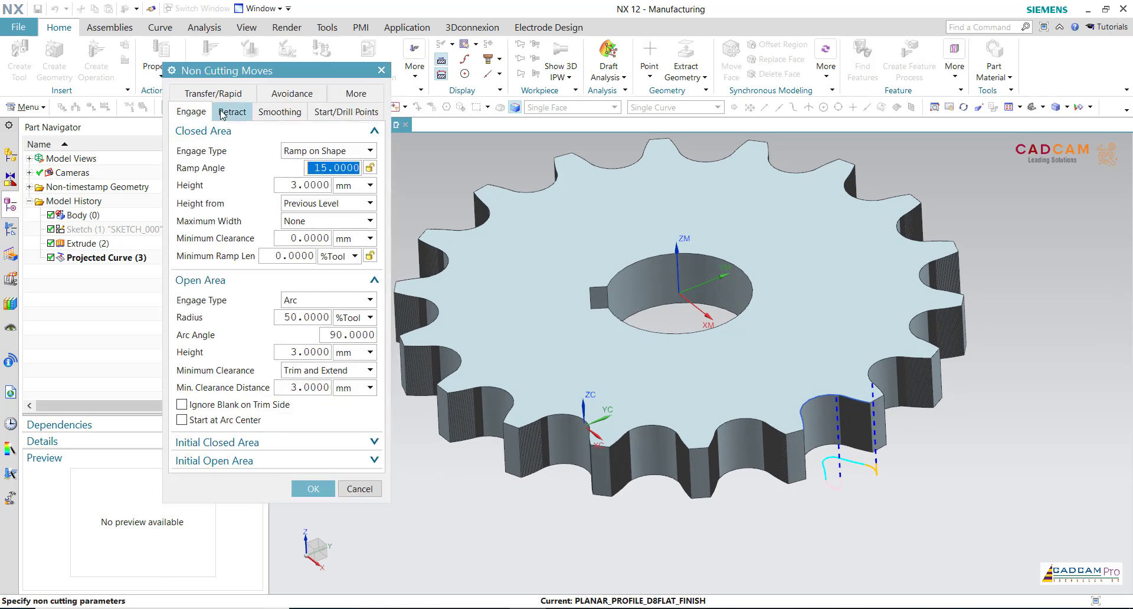
{"action": "left_click", "coordinate": [214, 91]}
{"action": "left_click", "coordinate": [324, 300]}
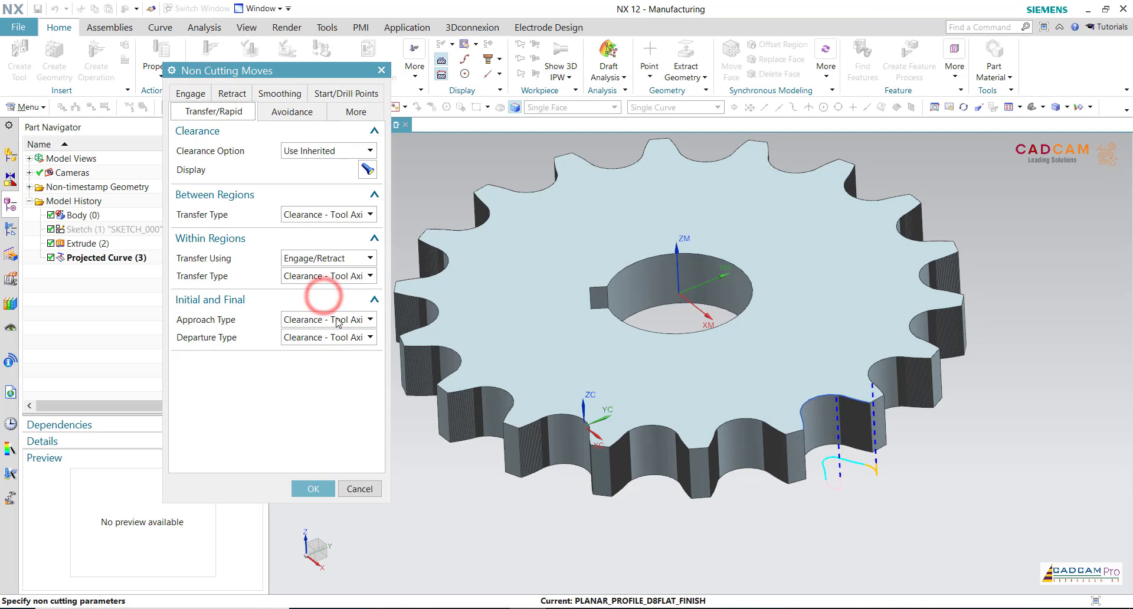
{"action": "left_click", "coordinate": [332, 319]}
{"action": "left_click", "coordinate": [338, 373]}
{"action": "left_click", "coordinate": [333, 355]}
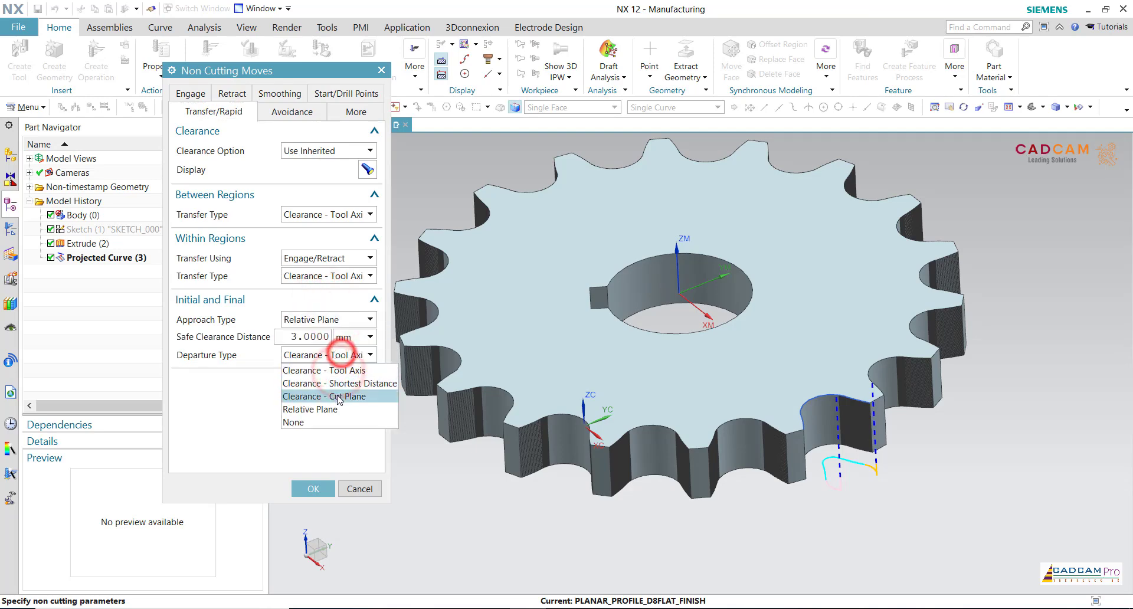
{"action": "left_click", "coordinate": [336, 408]}
{"action": "left_click", "coordinate": [306, 337]}
{"action": "type", "text": "15"}
{"action": "left_click", "coordinate": [316, 371]}
{"action": "type", "text": "15"}
{"action": "left_click", "coordinate": [326, 490]}
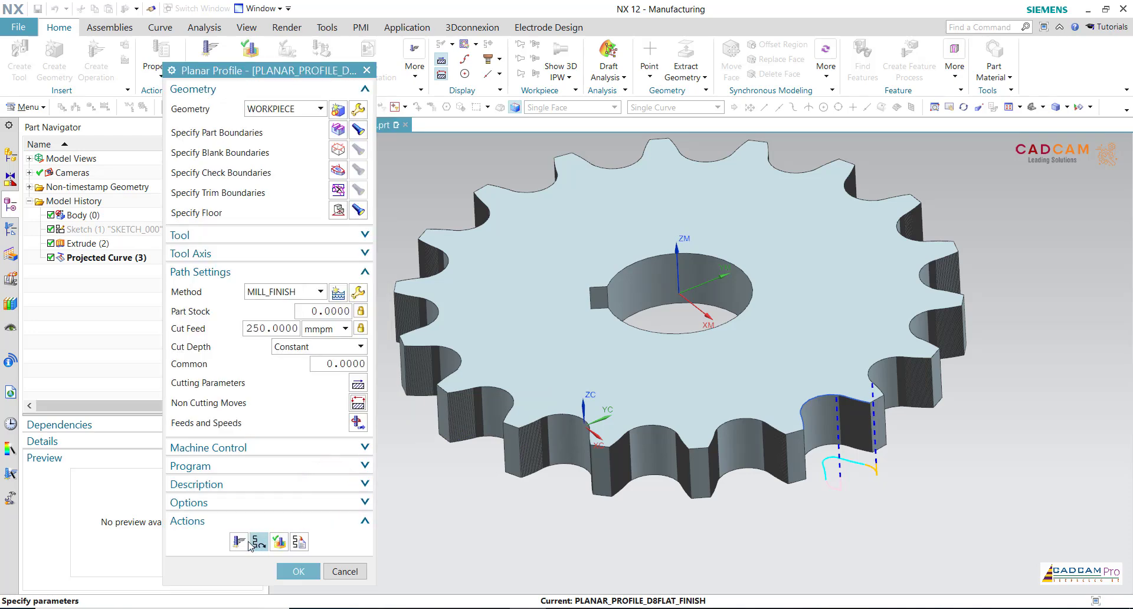
- Regenerate the finishing tool path and accept the Planar Profile operation
{"action": "left_click", "coordinate": [239, 541]}
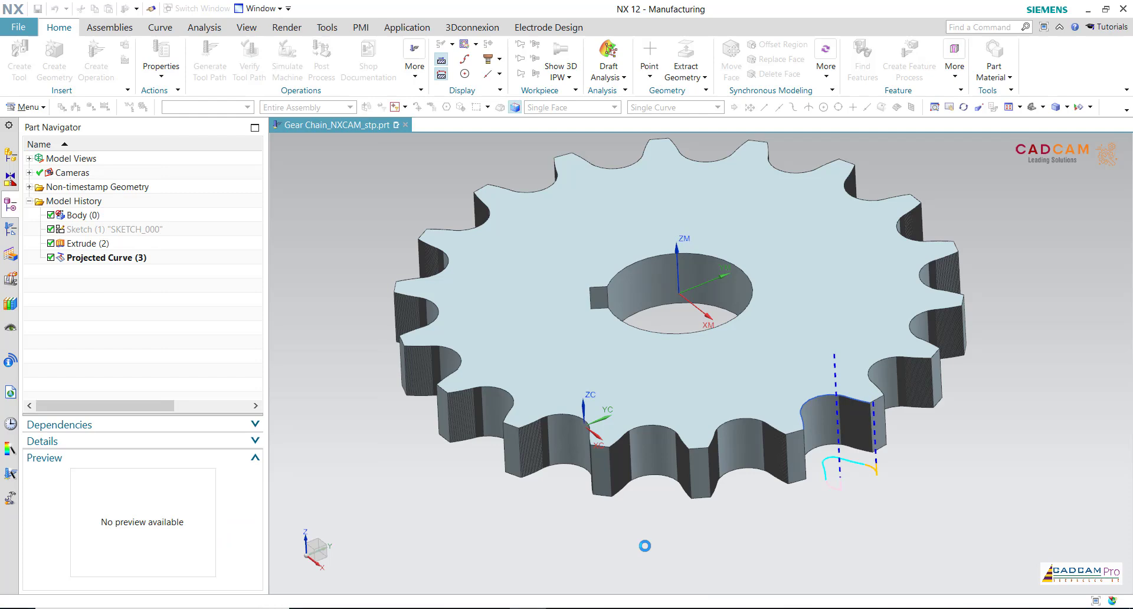
{"action": "scroll", "coordinate": [645, 546], "scroll_direction": "down", "scroll_amount": 3}
{"action": "middle_click_drag", "start_coordinate": [645, 546], "coordinate": [552, 534]}
{"action": "left_click", "coordinate": [298, 572]}
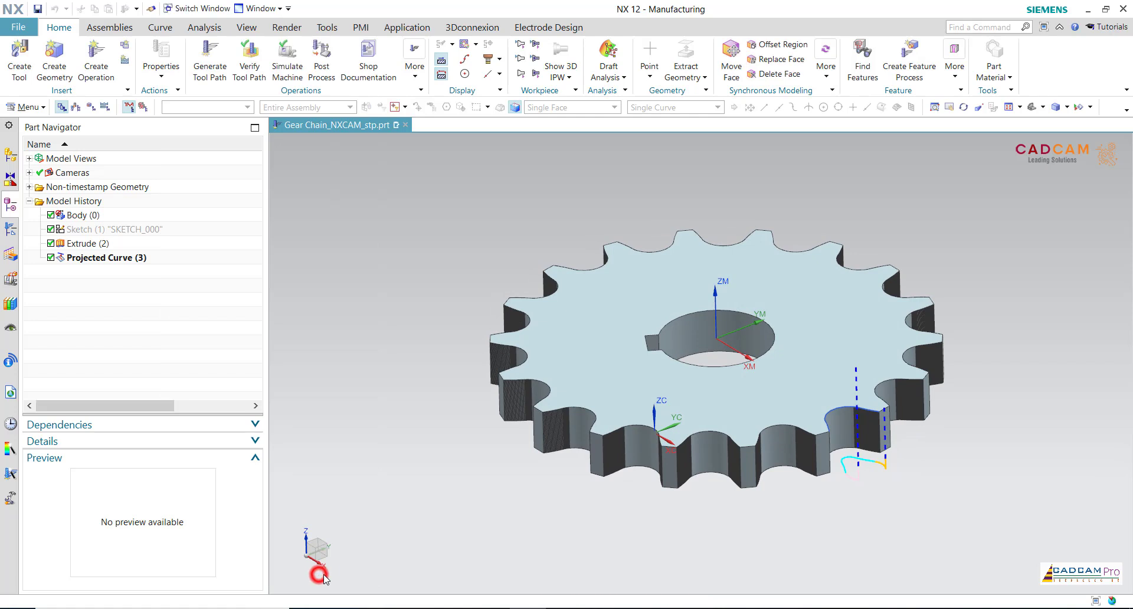
{"action": "middle_click_drag", "start_coordinate": [488, 473], "coordinate": [502, 485]}
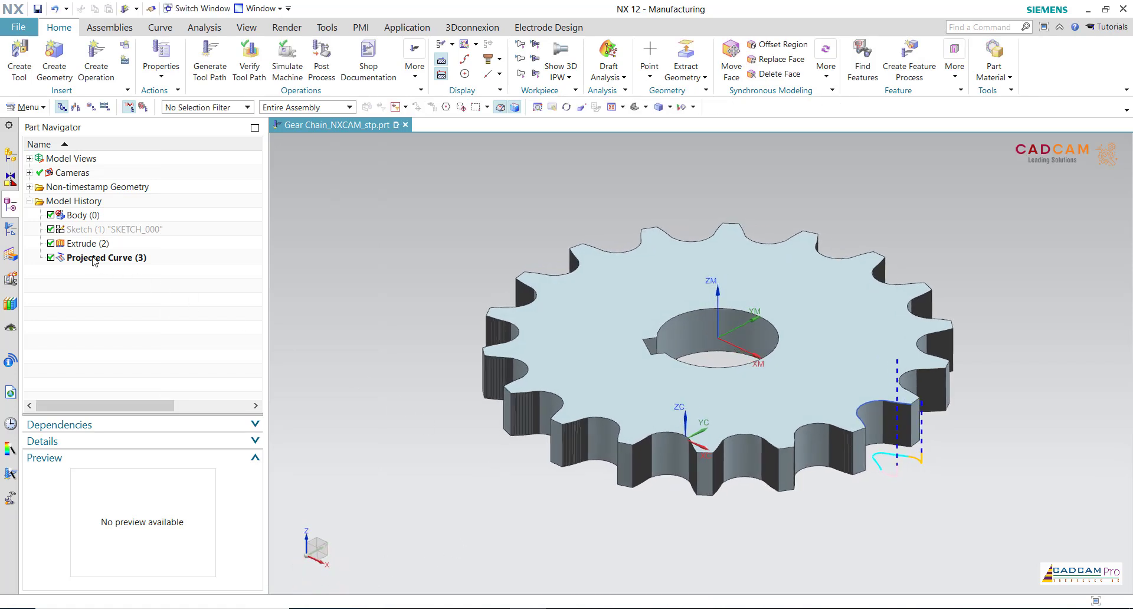
- Start a rotate-about-a-point copy transformation of PLANAR_PROFILE_D8FLAT_FINISH and specify the center of the gear's bore as pivot point
{"action": "left_click", "coordinate": [10, 230]}
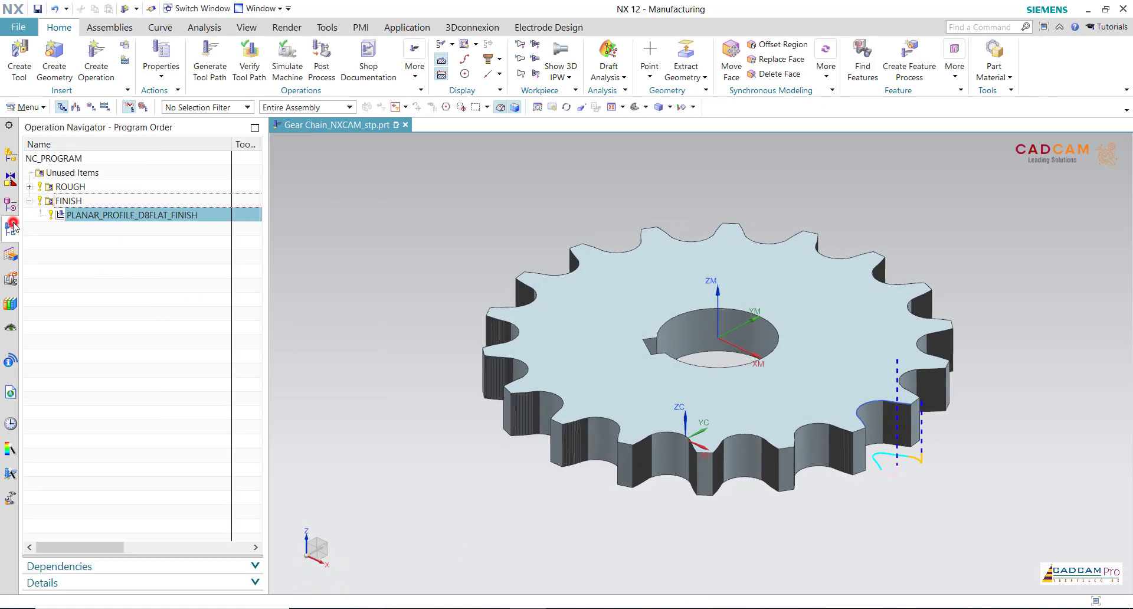
{"action": "right_click", "coordinate": [100, 217]}
{"action": "left_click", "coordinate": [175, 392]}
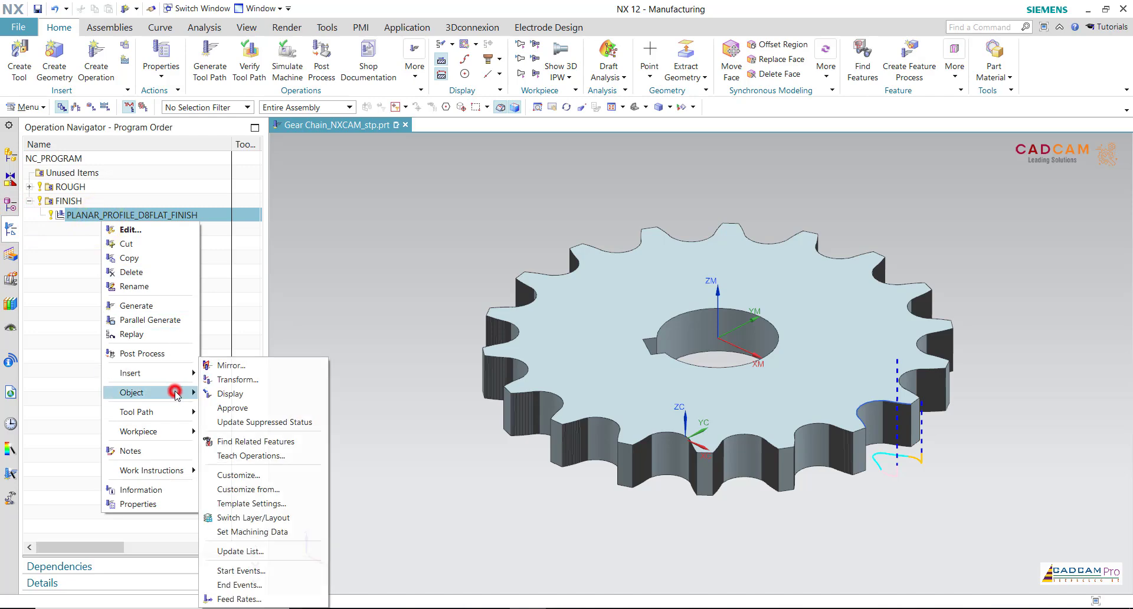
{"action": "left_click", "coordinate": [248, 379]}
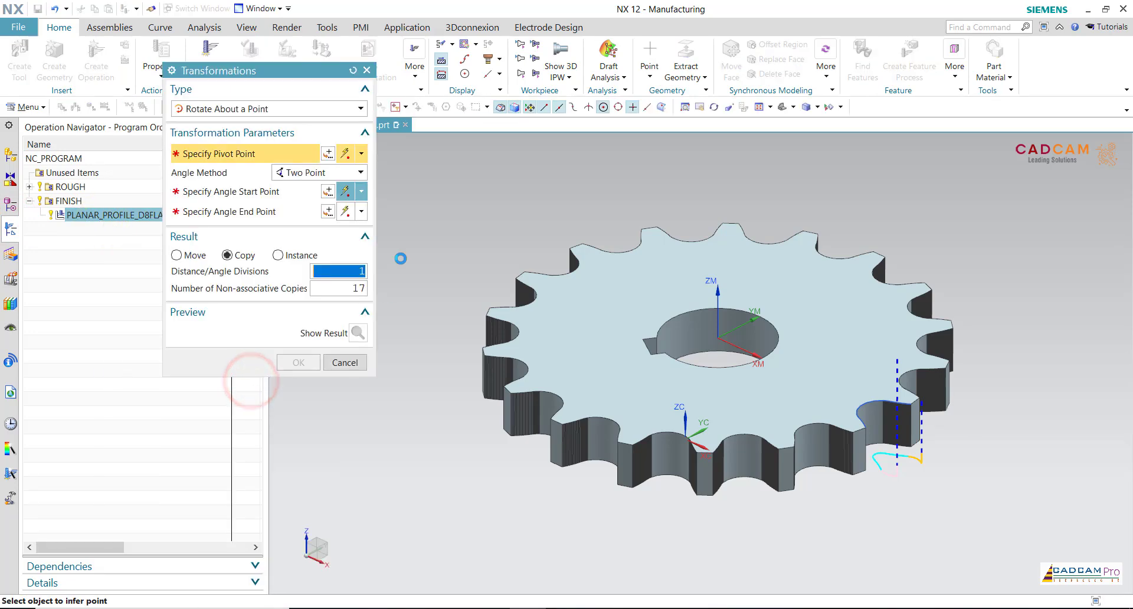
{"action": "left_click", "coordinate": [714, 309]}
- Specify the angle start and end points at corresponding top corners of two neighbouring teeth so the rotation spans one tooth pitch
{"action": "scroll", "coordinate": [939, 444], "scroll_direction": "up", "scroll_amount": 6}
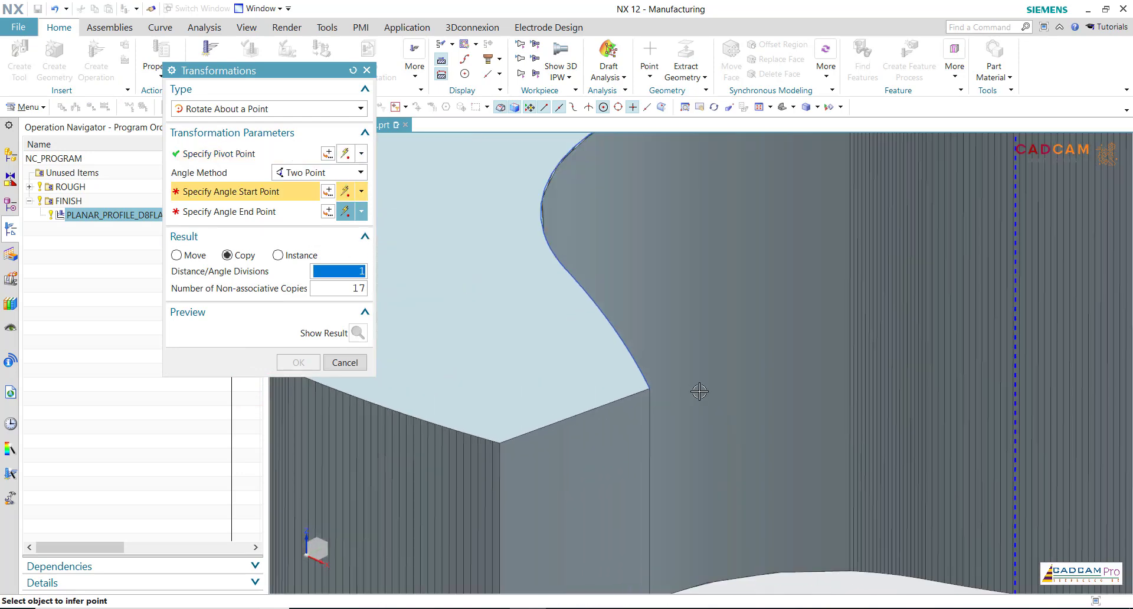
{"action": "left_click", "coordinate": [650, 388]}
{"action": "scroll", "coordinate": [530, 413], "scroll_direction": "down", "scroll_amount": 3}
{"action": "scroll", "coordinate": [530, 413], "scroll_direction": "down", "scroll_amount": 3}
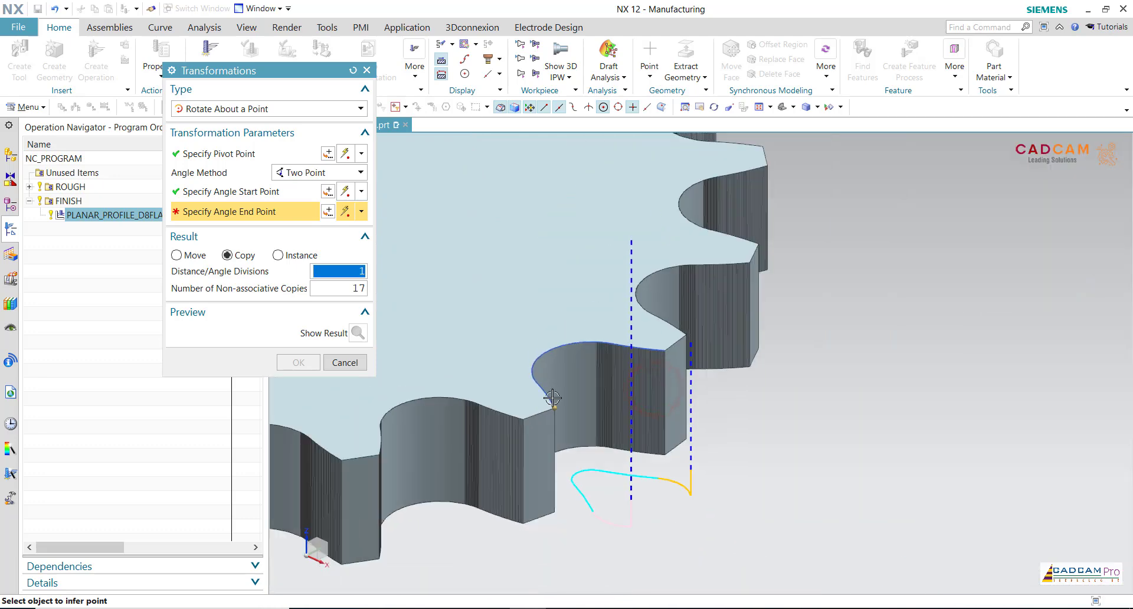
{"action": "scroll", "coordinate": [628, 388], "scroll_direction": "up", "scroll_amount": 4}
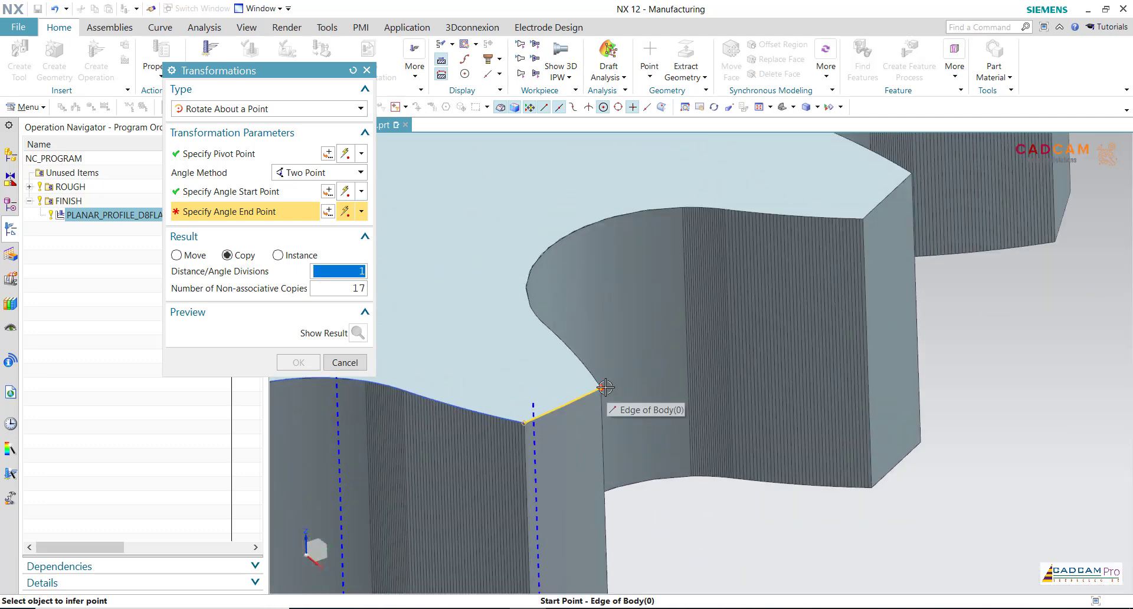
{"action": "left_click", "coordinate": [601, 388]}
{"action": "scroll", "coordinate": [704, 354], "scroll_direction": "down", "scroll_amount": 3}
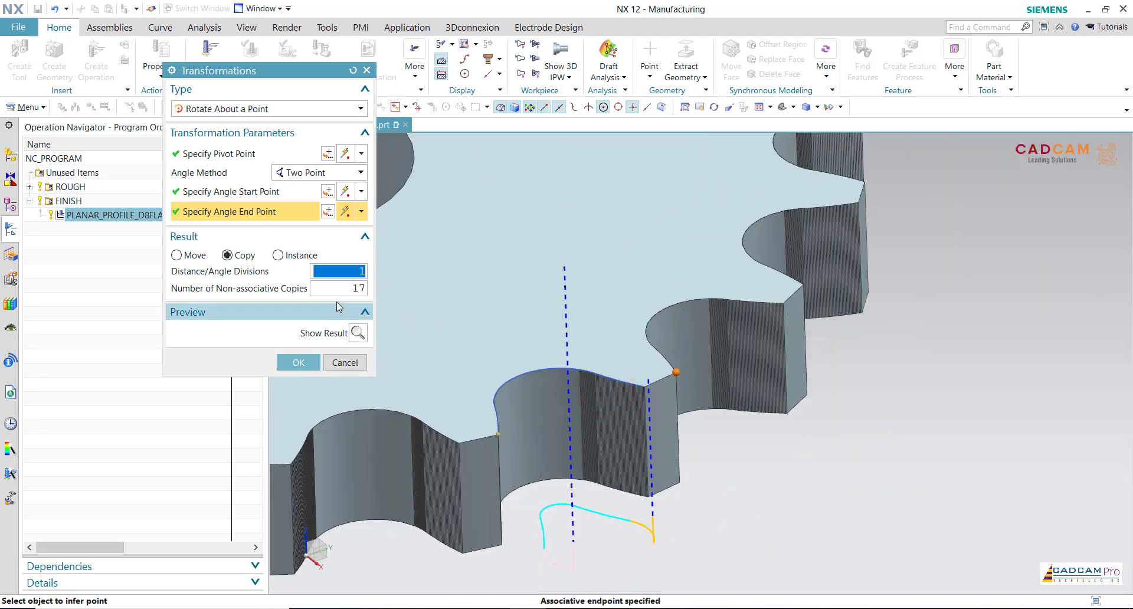
- Preview and create the 17 rotated finishing copies, and clear the tool path display by deselecting and refitting the gear view
{"action": "left_click", "coordinate": [358, 333]}
{"action": "scroll", "coordinate": [713, 428], "scroll_direction": "down", "scroll_amount": 5}
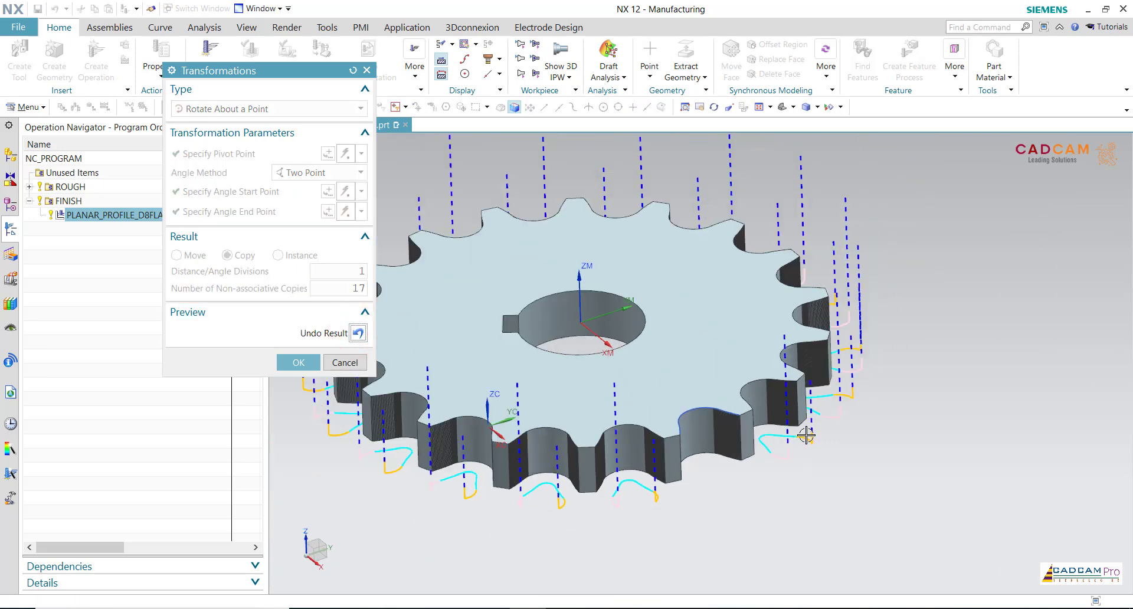
{"action": "left_click", "coordinate": [304, 363]}
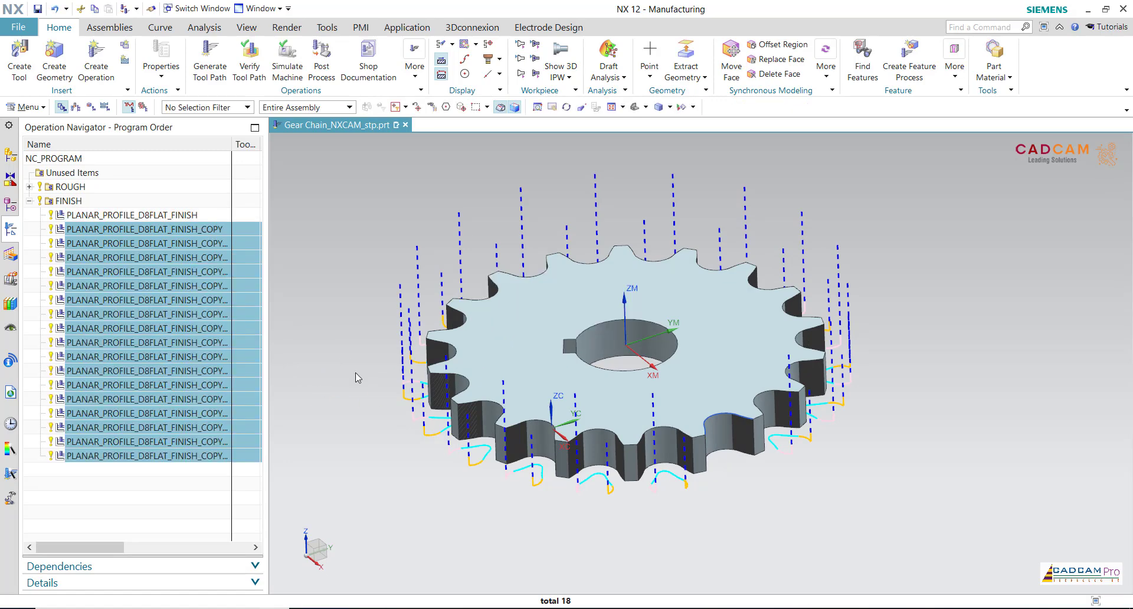
{"action": "left_click", "coordinate": [344, 366]}
{"action": "key", "text": "ctrl+f"}
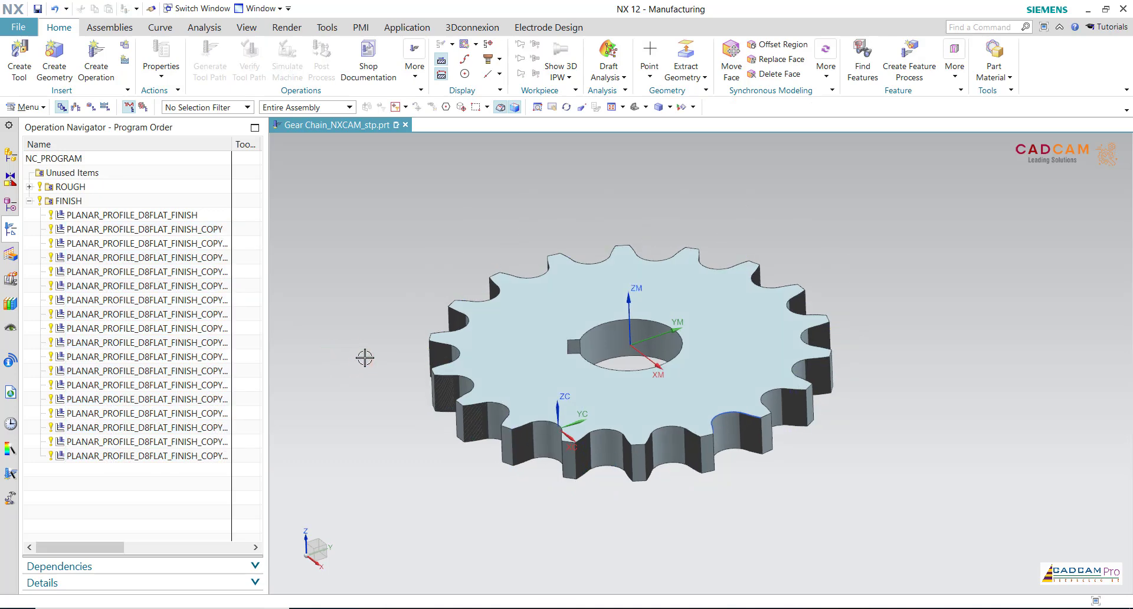
- Collapse the FINISH group and open the tool path verification for the entire NC_PROGRAM
{"action": "left_click", "coordinate": [126, 215]}
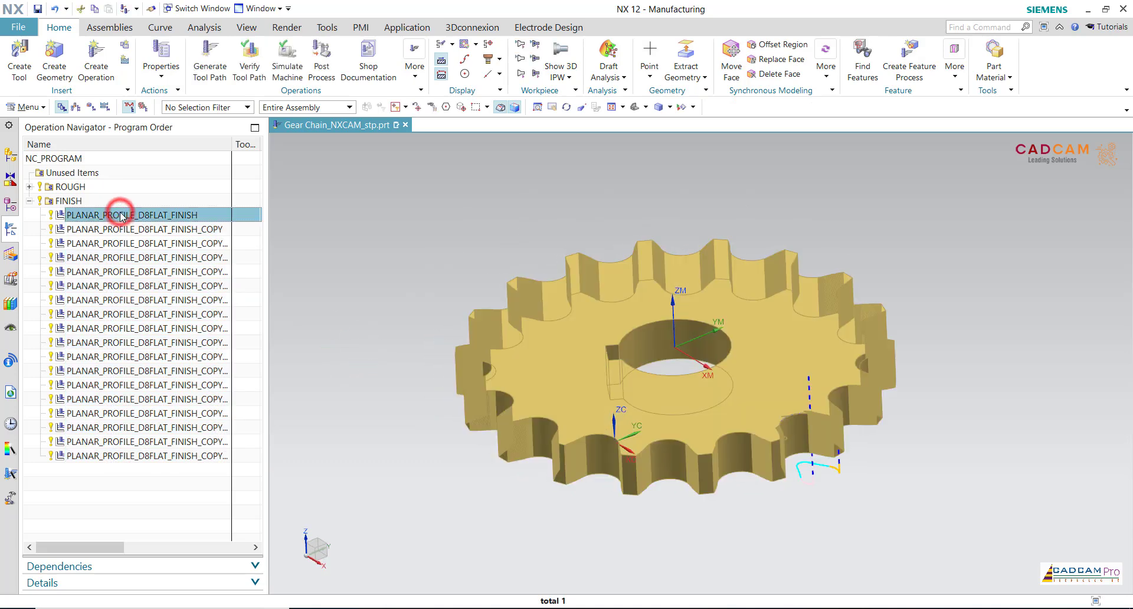
{"action": "left_click", "coordinate": [28, 201]}
{"action": "left_click", "coordinate": [53, 157]}
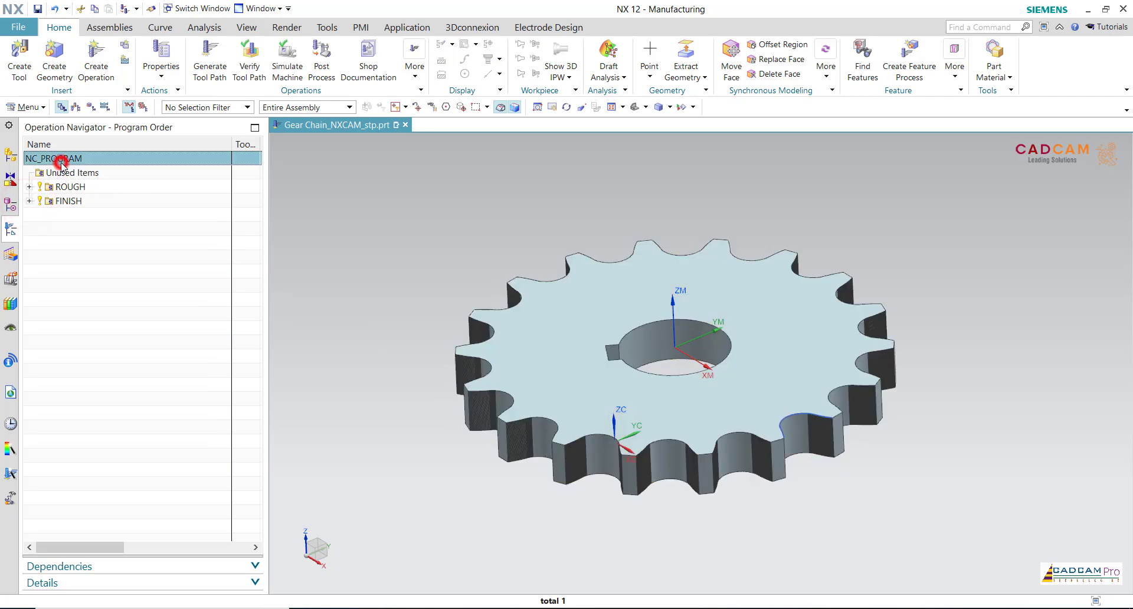
{"action": "right_click", "coordinate": [61, 158]}
{"action": "left_click", "coordinate": [124, 297]}
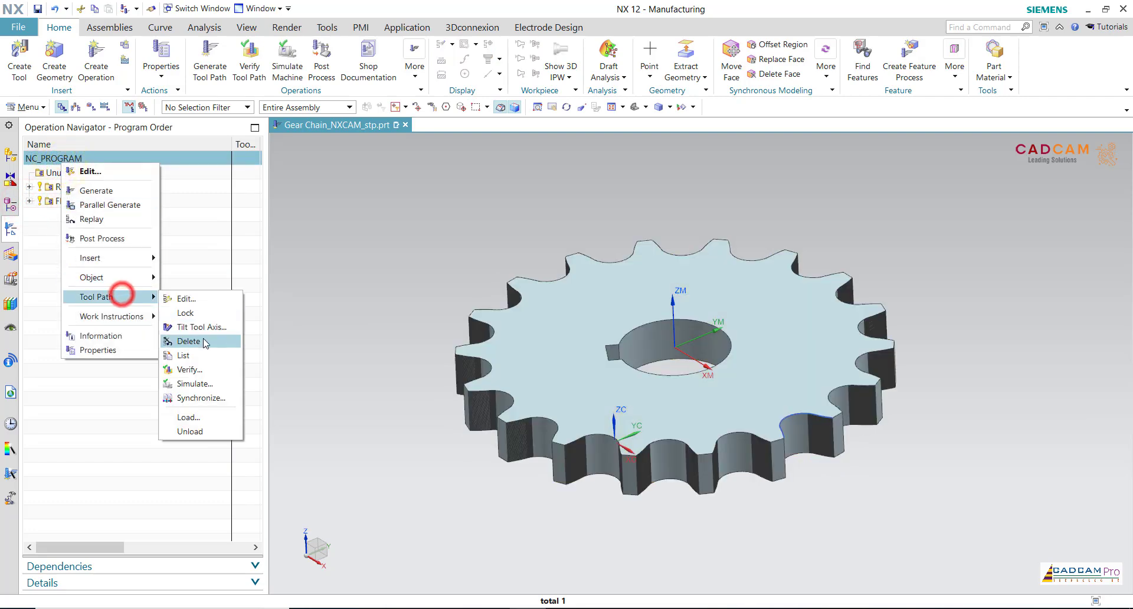
{"action": "left_click", "coordinate": [204, 371]}
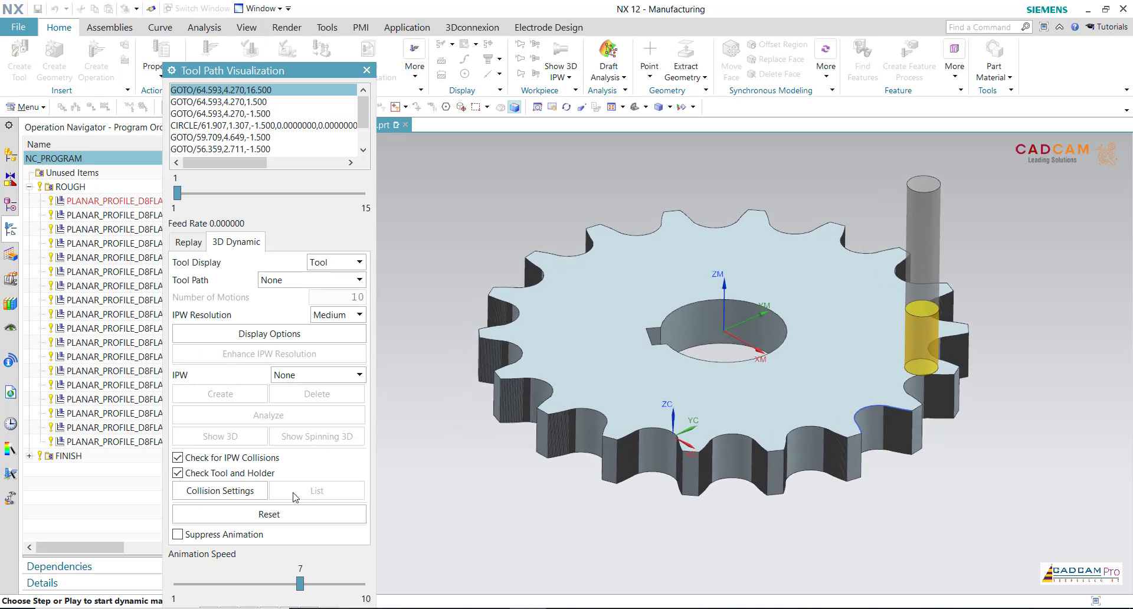
- Play the 3D Dynamic simulation of all operations with the animation speed lowered to 4, inspect the machined tooth gaps and close the verification
{"action": "left_click", "coordinate": [299, 583]}
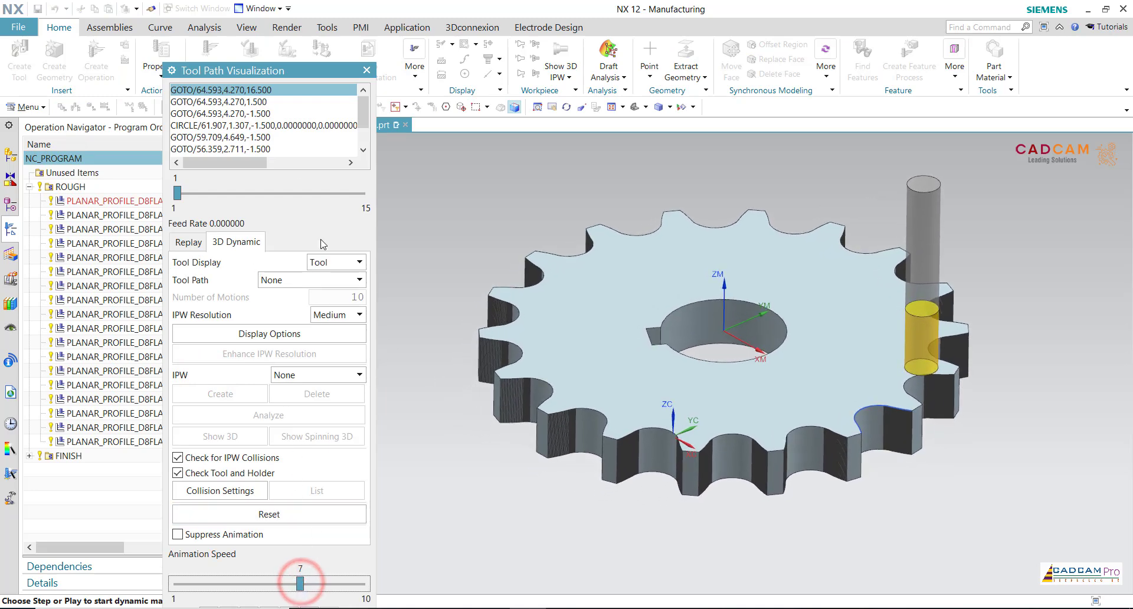
{"action": "left_click_drag", "start_coordinate": [269, 74], "coordinate": [224, 26]}
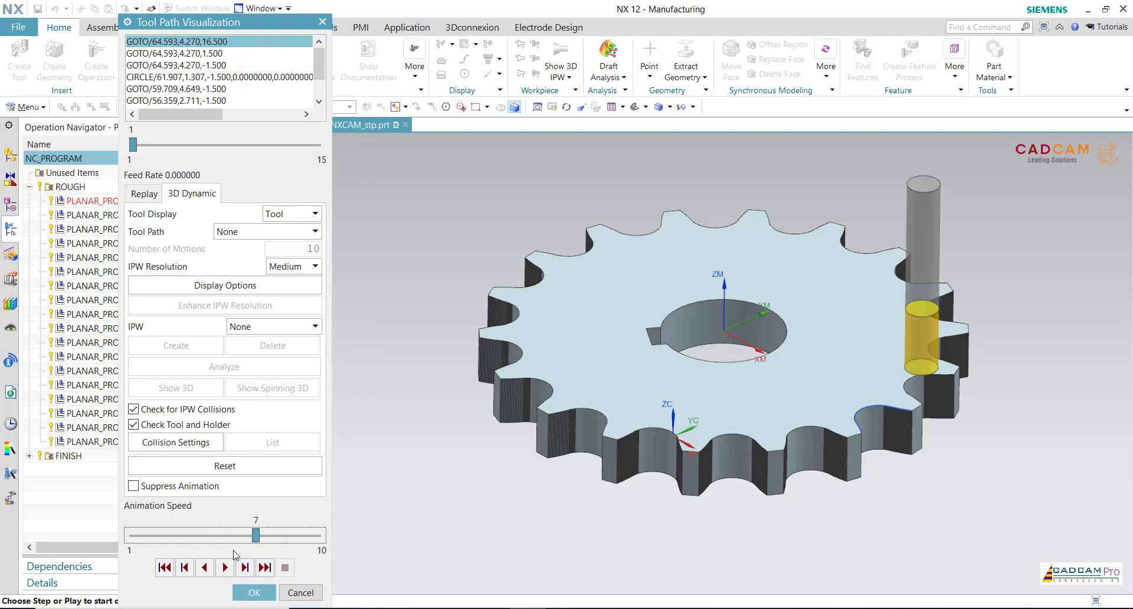
{"action": "left_click", "coordinate": [223, 566]}
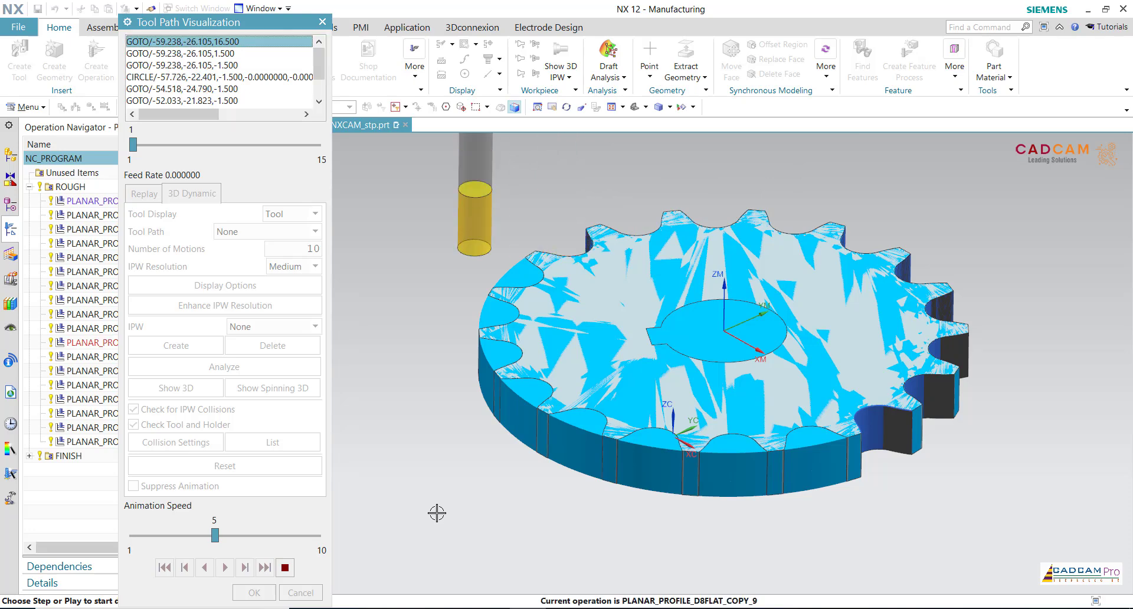
{"action": "mouse_move", "coordinate": [216, 536]}
{"action": "left_mouse_down"}
{"action": "mouse_move", "coordinate": [236, 537]}
{"action": "mouse_move", "coordinate": [196, 542]}
{"action": "left_mouse_up"}
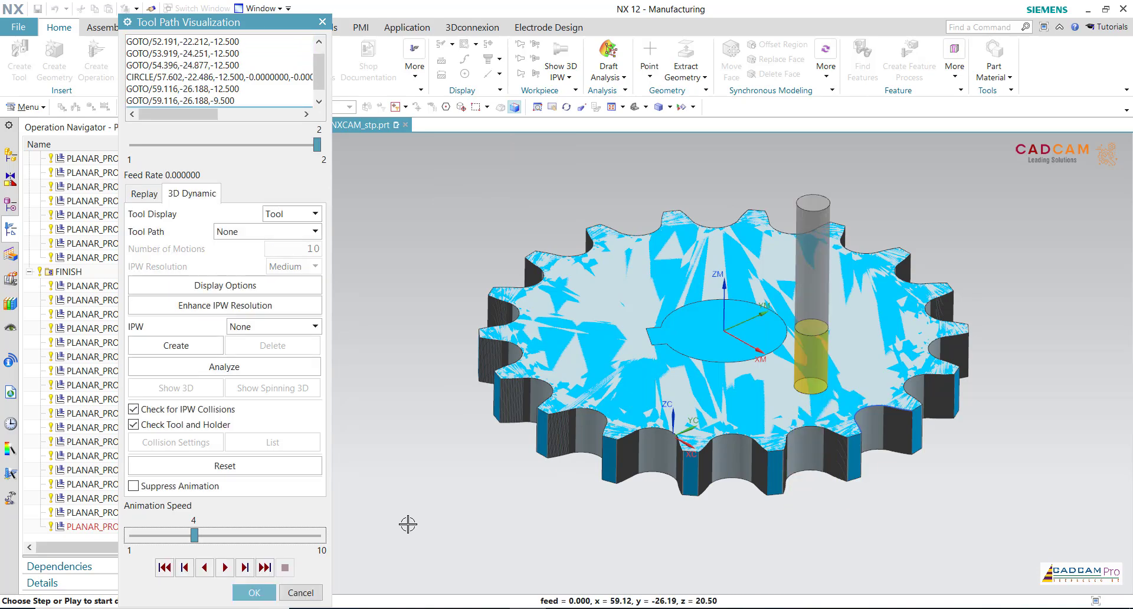
{"action": "scroll", "coordinate": [658, 518], "scroll_direction": "up", "scroll_amount": 6}
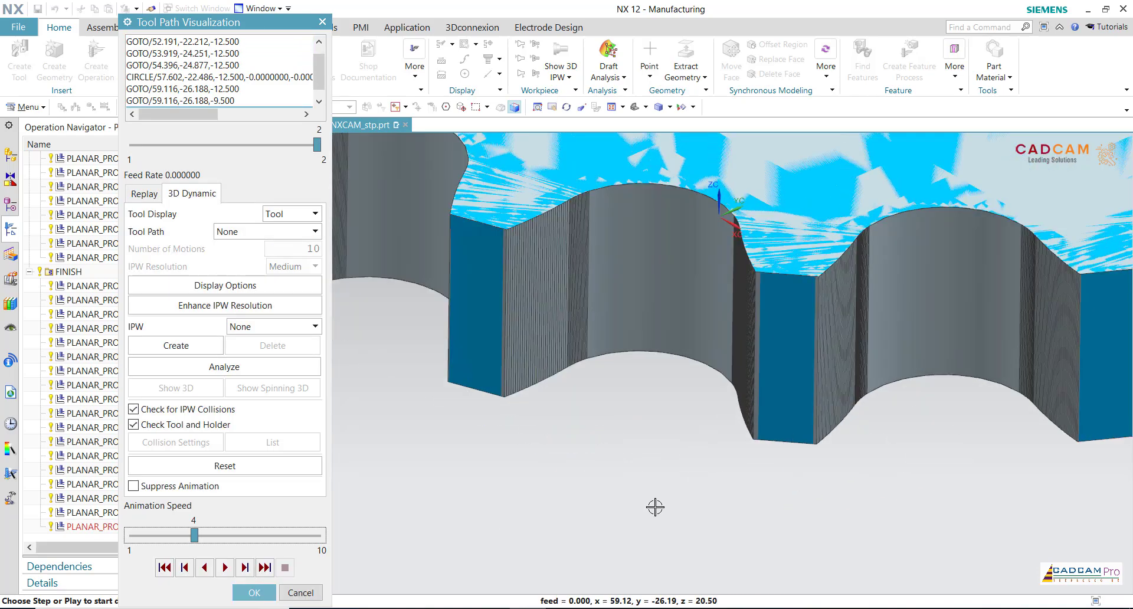
{"action": "scroll", "coordinate": [655, 508], "scroll_direction": "down", "scroll_amount": 4}
{"action": "scroll", "coordinate": [647, 507], "scroll_direction": "down", "scroll_amount": 3}
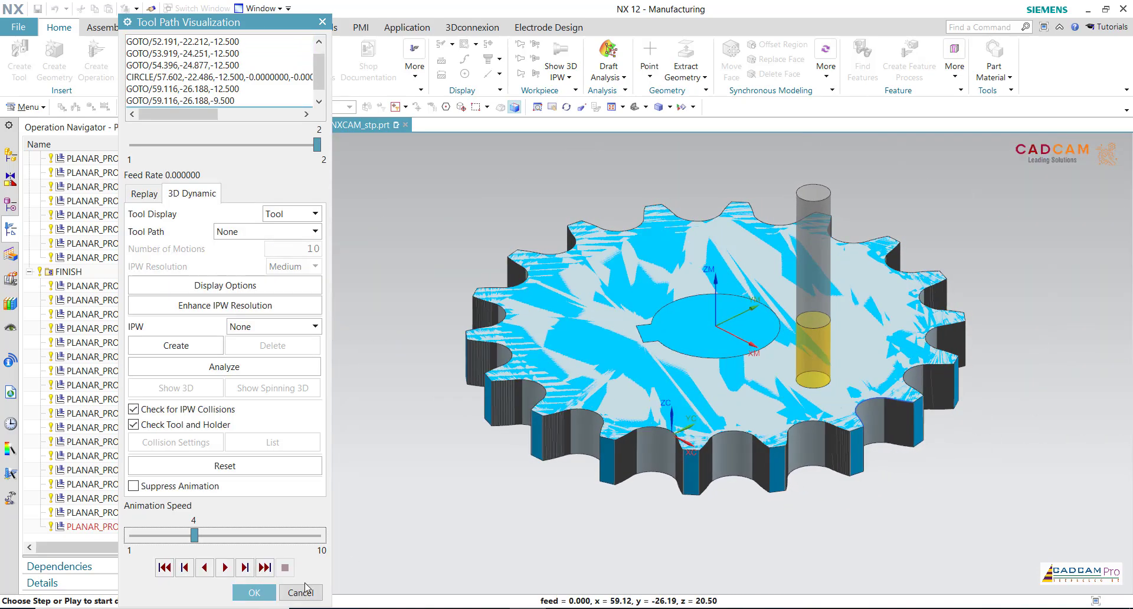
{"action": "left_click", "coordinate": [255, 592]}
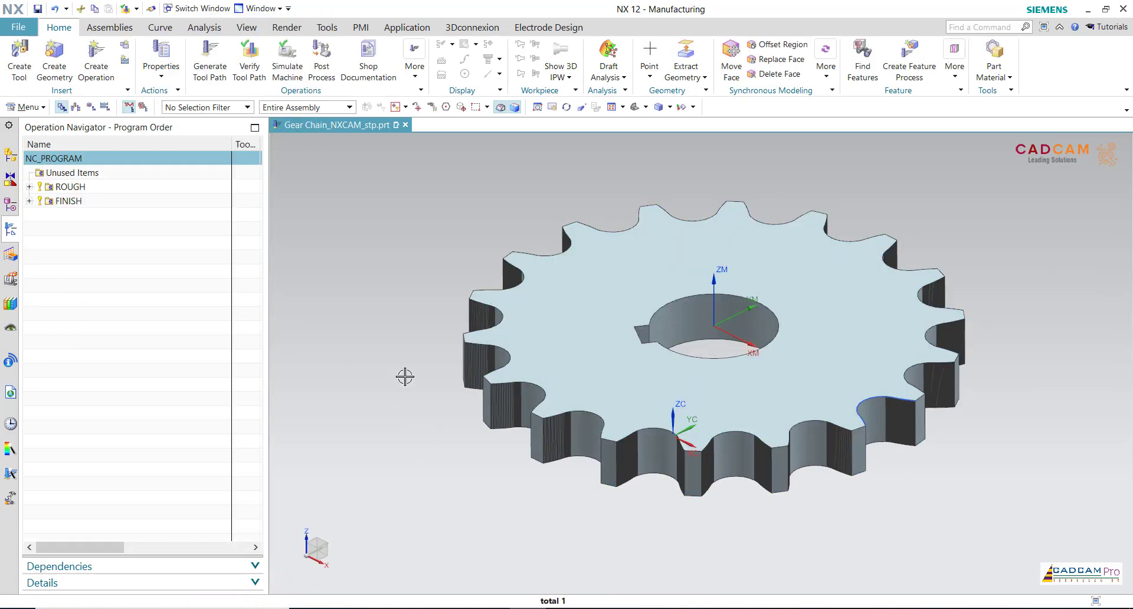
- Expand the ROUGH and FINISH groups and display the tool paths of PLANAR_PROFILE_D8FLAT and PLANAR_PROFILE_D8FLAT_FINISH in turn
{"action": "left_click", "coordinate": [363, 294]}
{"action": "left_click", "coordinate": [29, 187]}
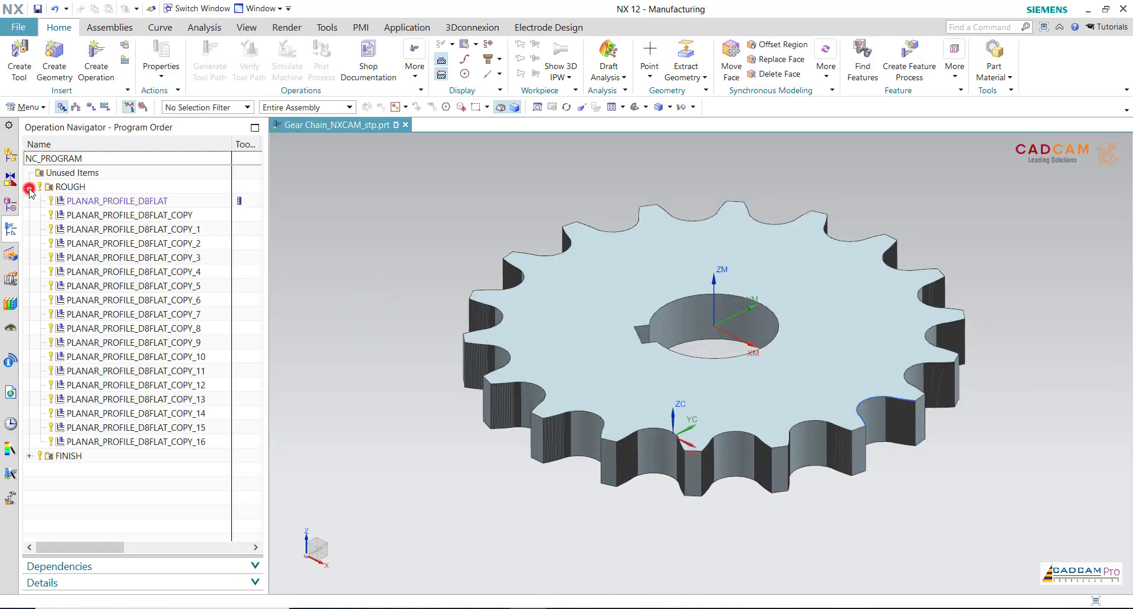
{"action": "left_click", "coordinate": [93, 201]}
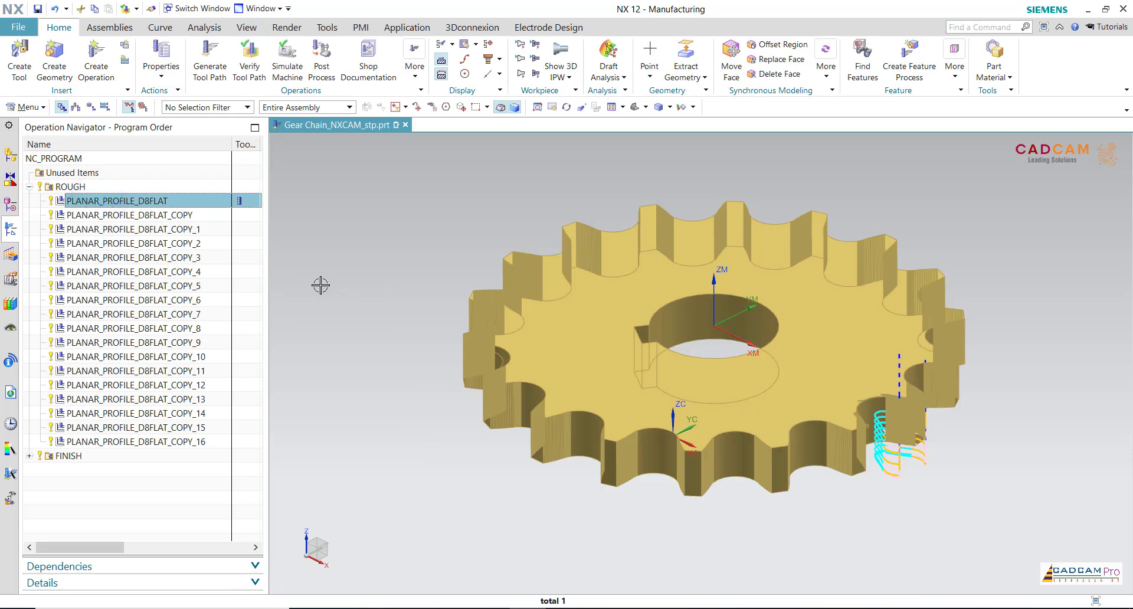
{"action": "left_click", "coordinate": [29, 457]}
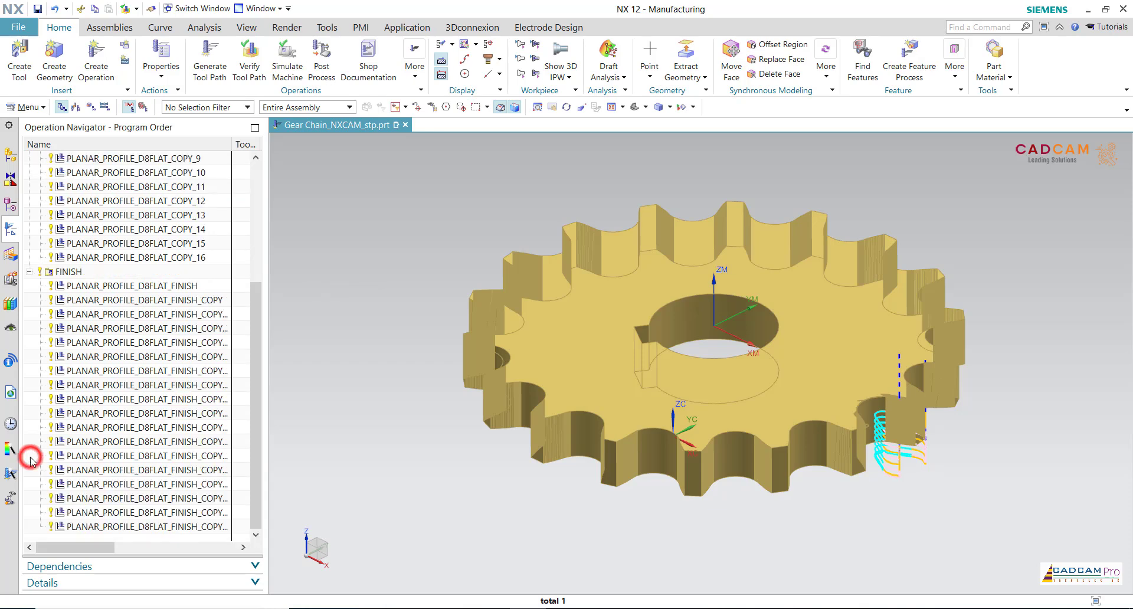
{"action": "left_click", "coordinate": [110, 288]}
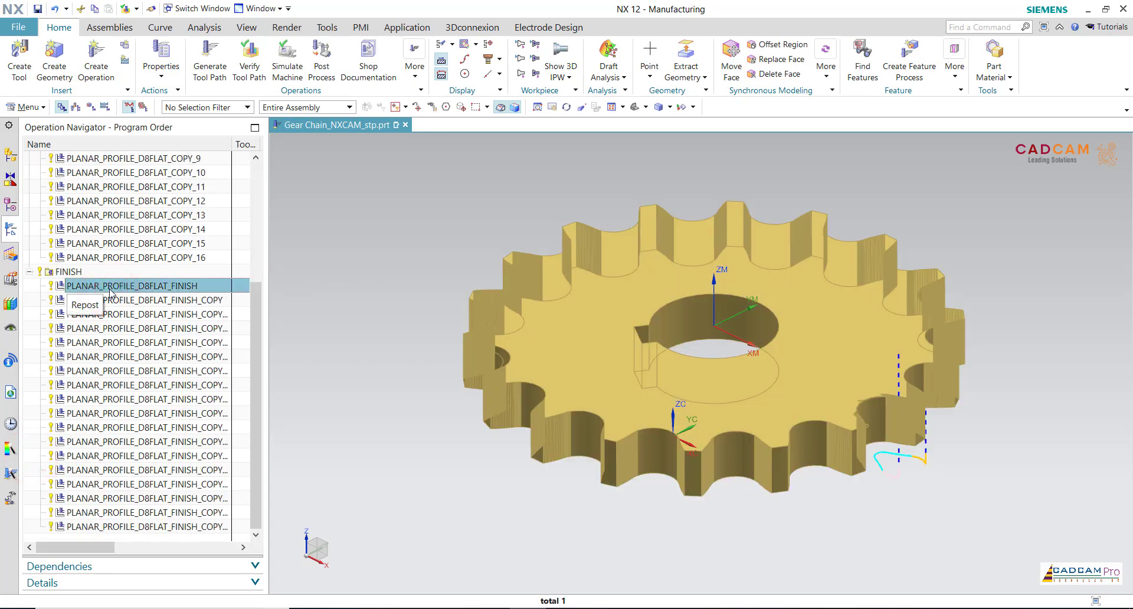
{"action": "scroll", "coordinate": [260, 333], "scroll_direction": "up", "scroll_amount": 4}
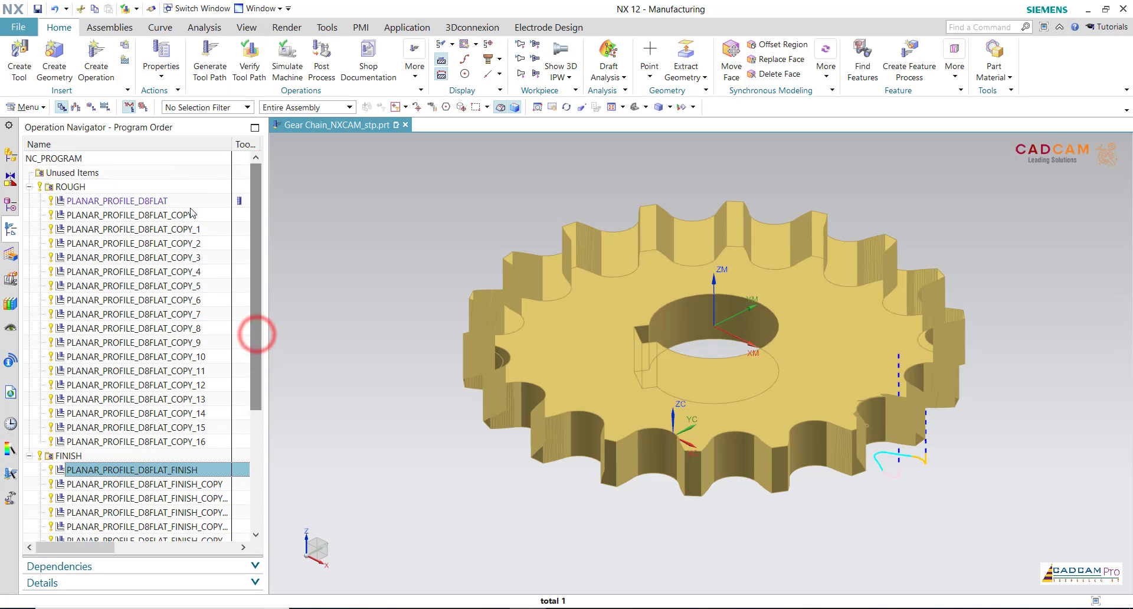
- Start post processing PLANAR_PROFILE_D8FLAT and PLANAR_PROFILE_D8FLAT_FINISH together, loading the sim05_mill_5ax_okuma_mm postprocessor
{"action": "left_click", "coordinate": [116, 202]}
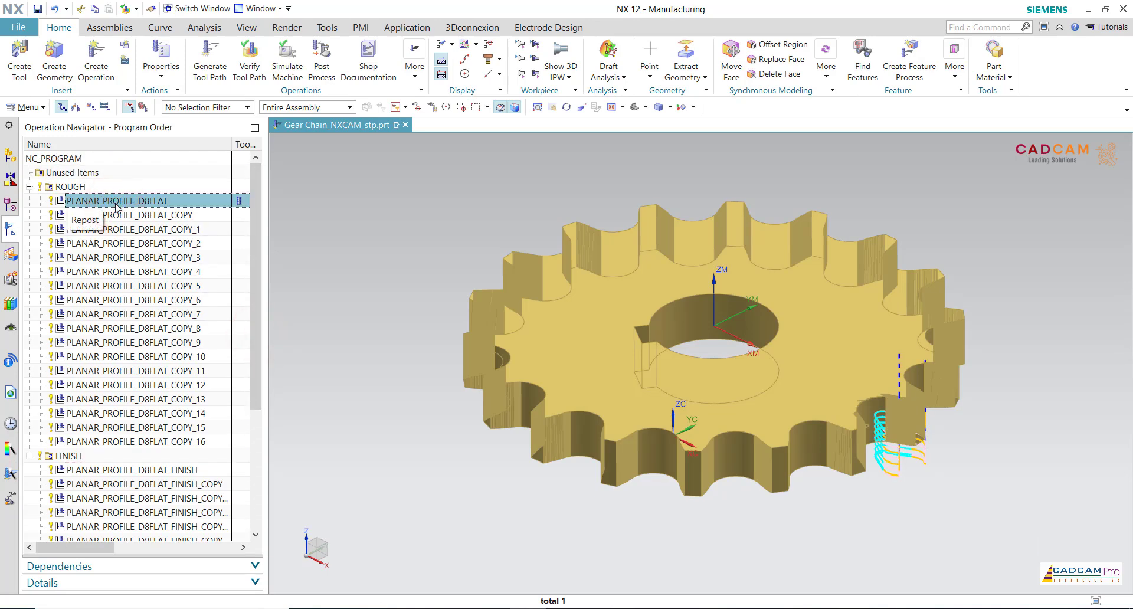
{"action": "left_click", "coordinate": [143, 471], "text": "ctrl"}
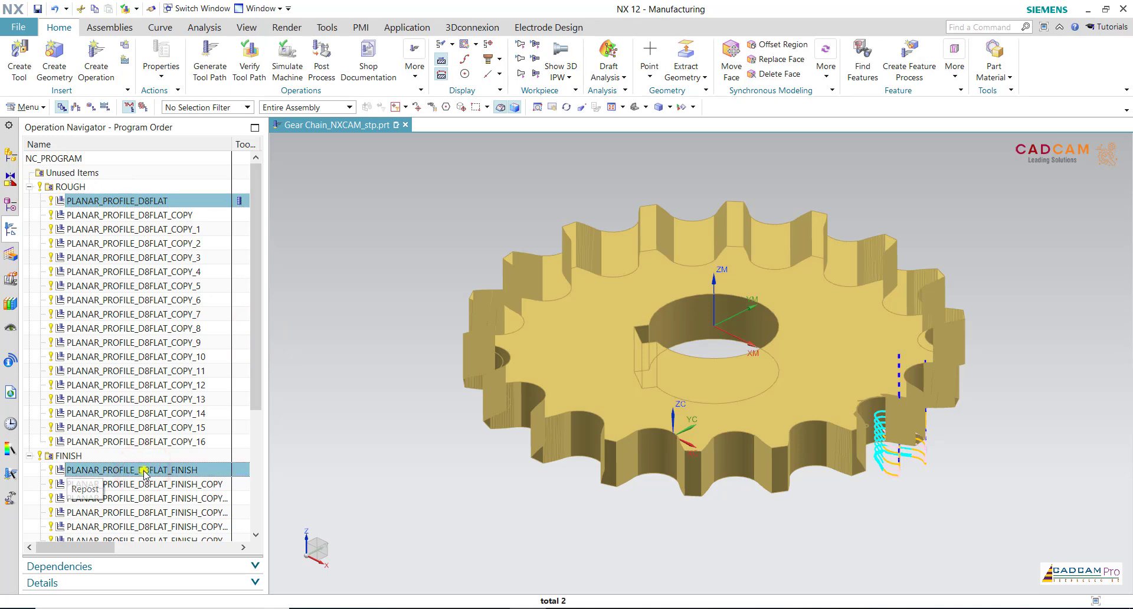
{"action": "right_click", "coordinate": [143, 470]}
{"action": "left_click", "coordinate": [189, 344]}
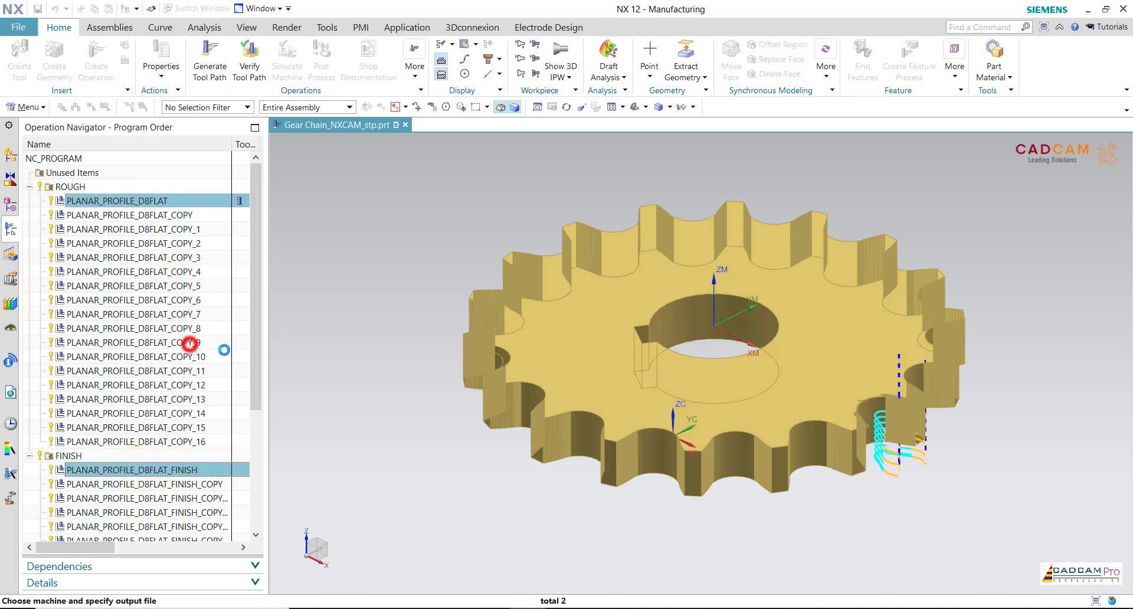
{"action": "left_click", "coordinate": [314, 161]}
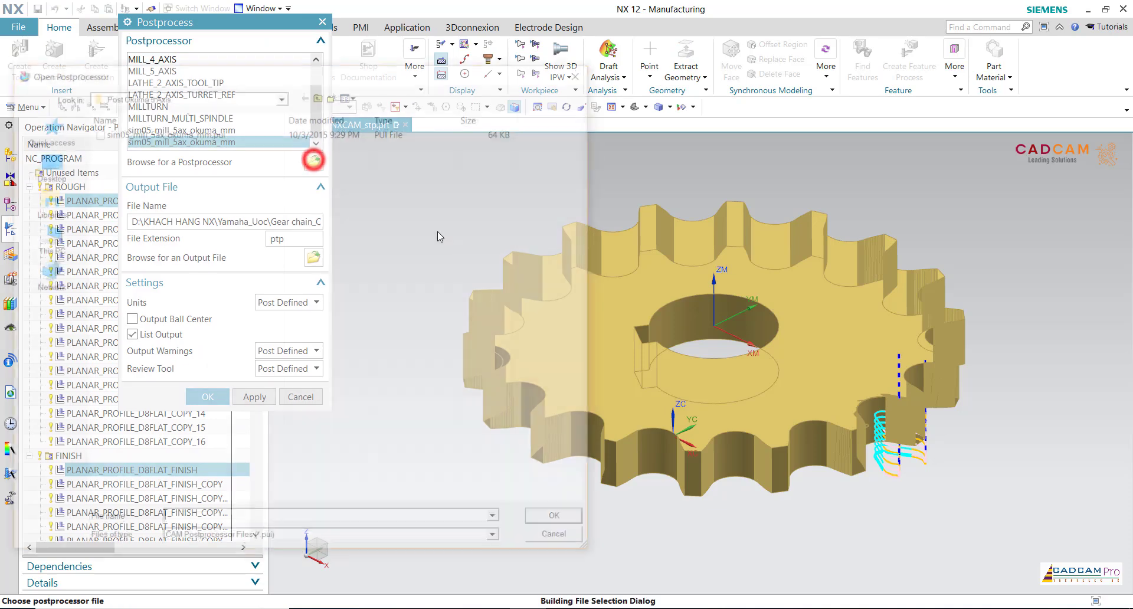
{"action": "double_click", "coordinate": [166, 131]}
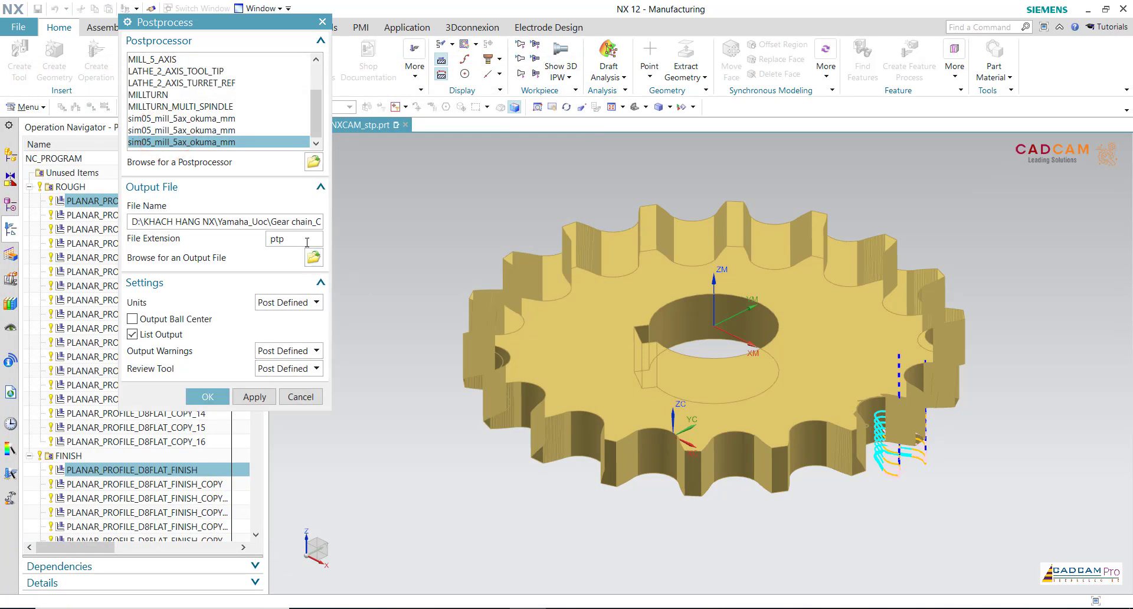
- Set the output file extension to MIN and try to post the two selected operations
{"action": "double_click", "coordinate": [299, 223]}
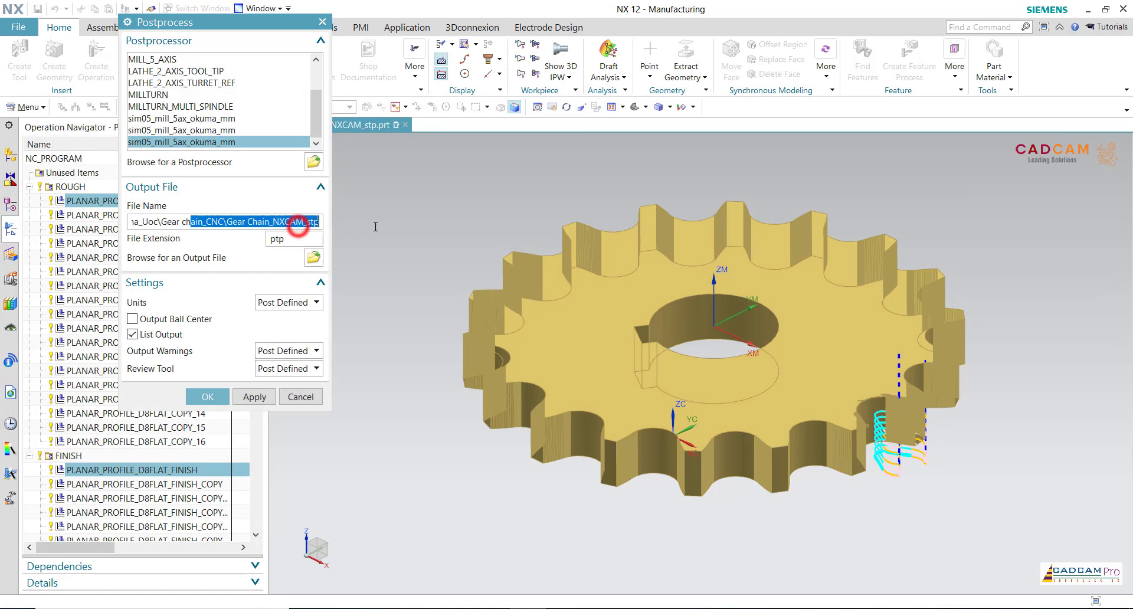
{"action": "double_click", "coordinate": [313, 238]}
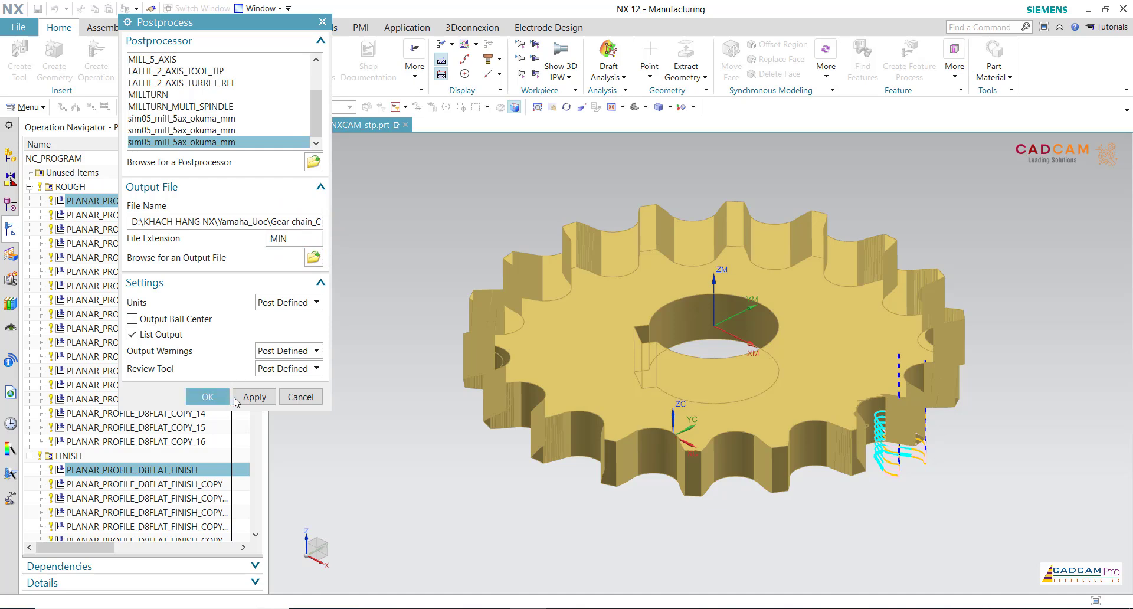
{"action": "left_click", "coordinate": [208, 397]}
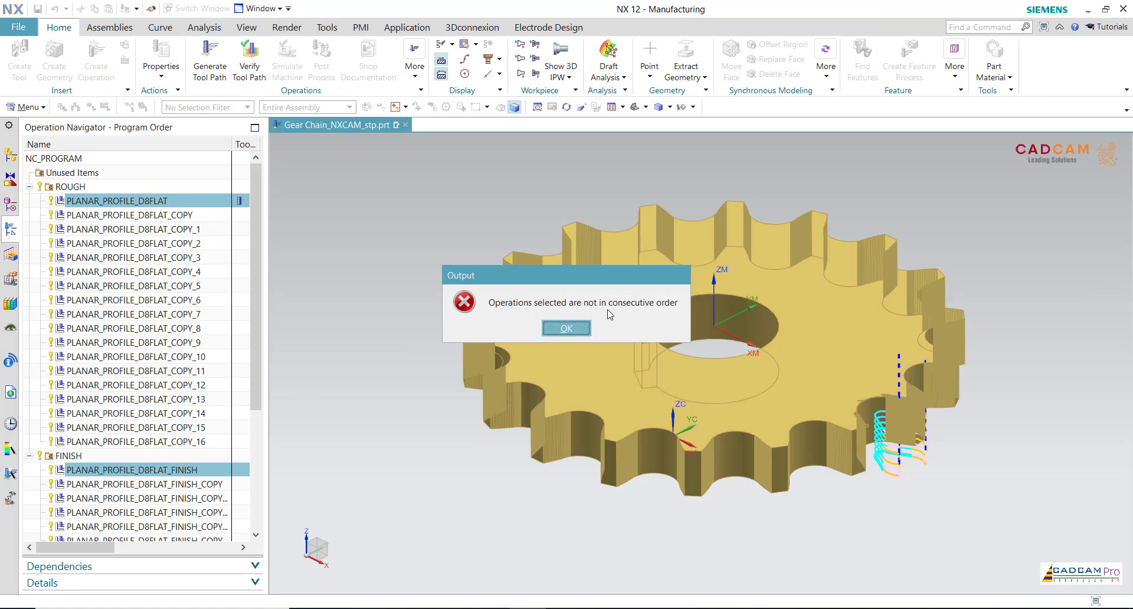
{"action": "left_click", "coordinate": [583, 329]}
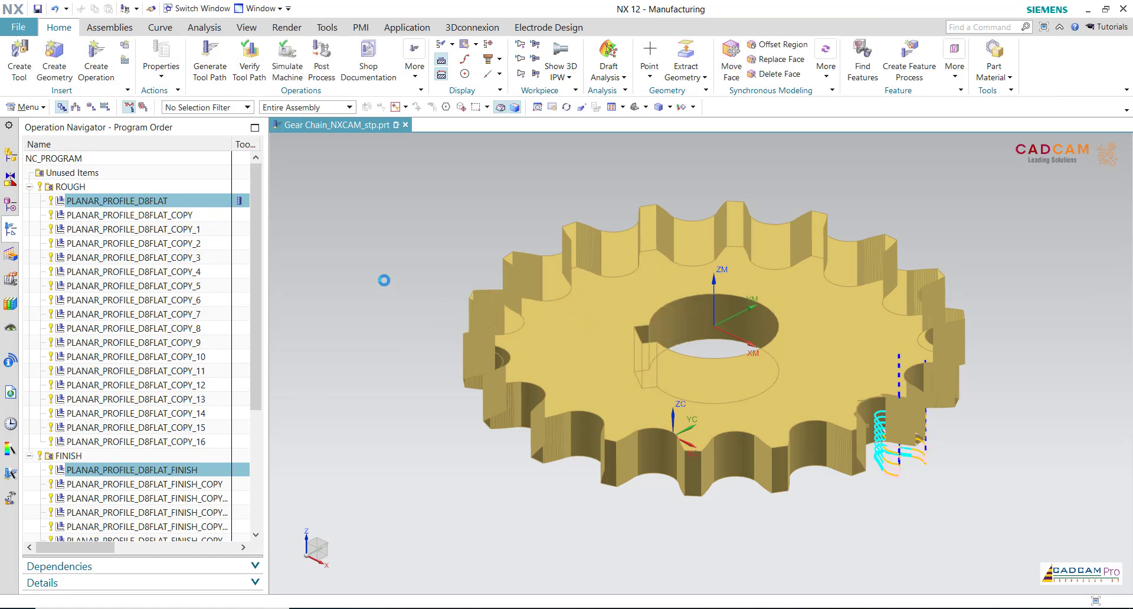
- Try to post process PLANAR_PROFILE_D8FLAT and PLANAR_PROFILE_D8FLAT_FINISH together with the output file extension MIN
{"action": "left_click", "coordinate": [116, 201]}
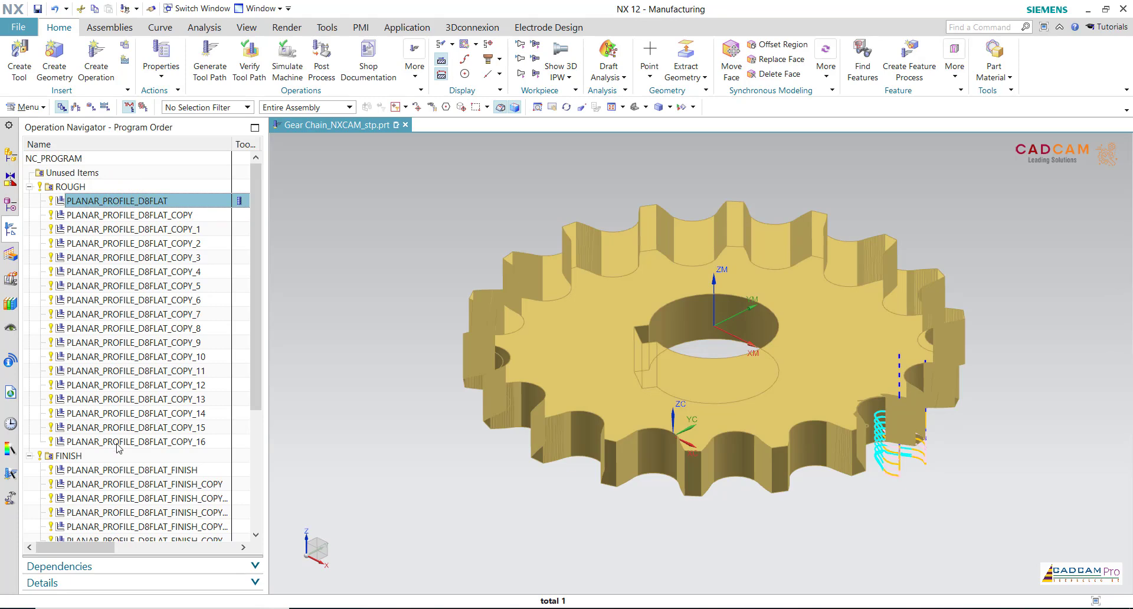
{"action": "left_click", "coordinate": [121, 470], "text": "ctrl"}
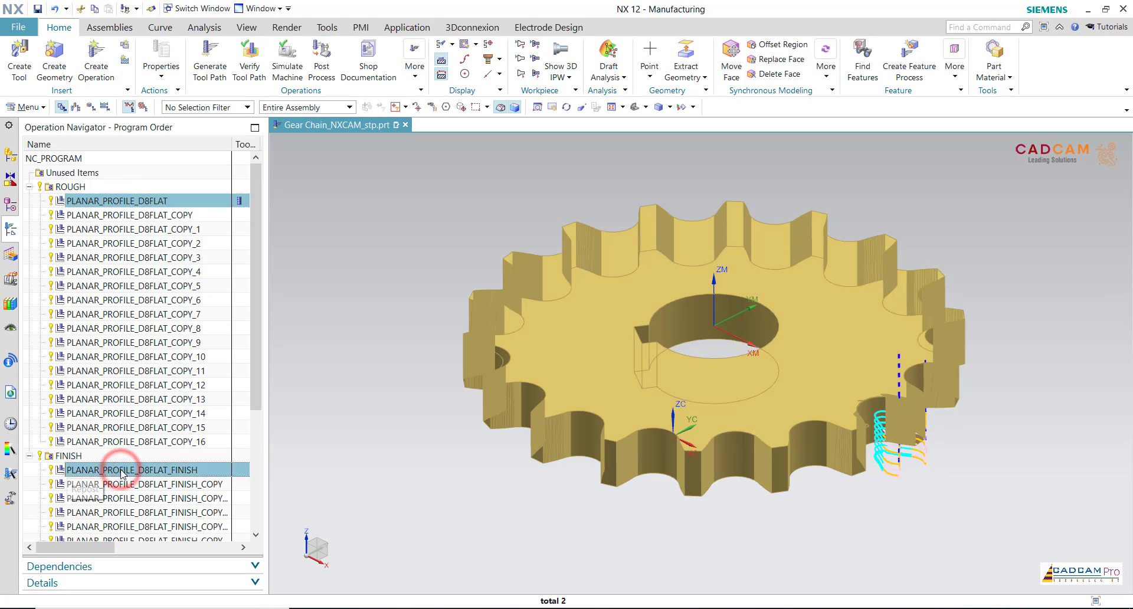
{"action": "right_click", "coordinate": [116, 201]}
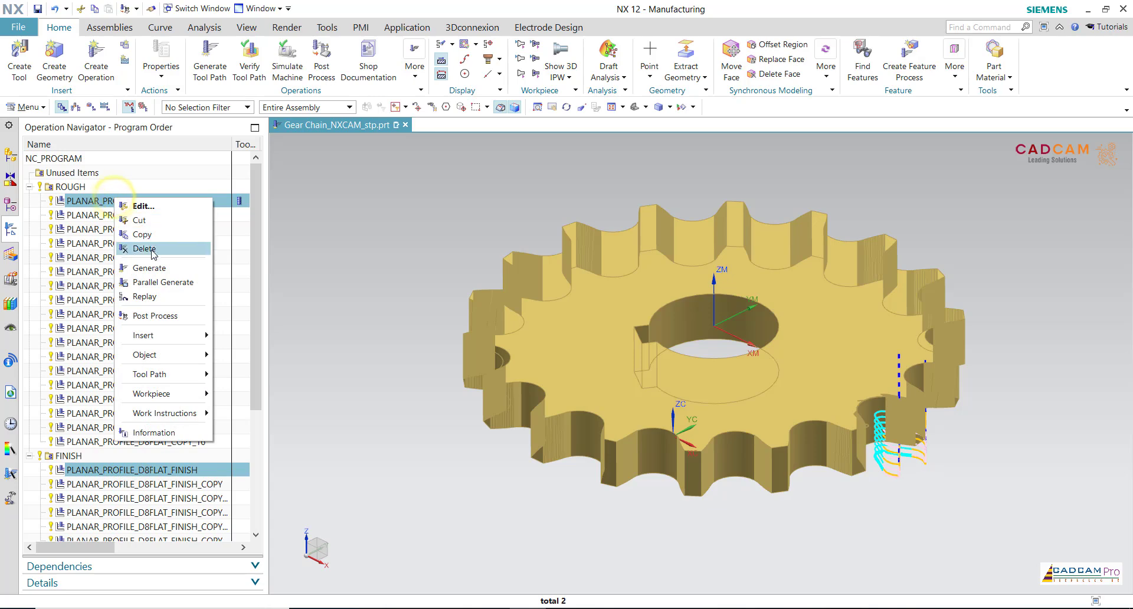
{"action": "left_click", "coordinate": [162, 314]}
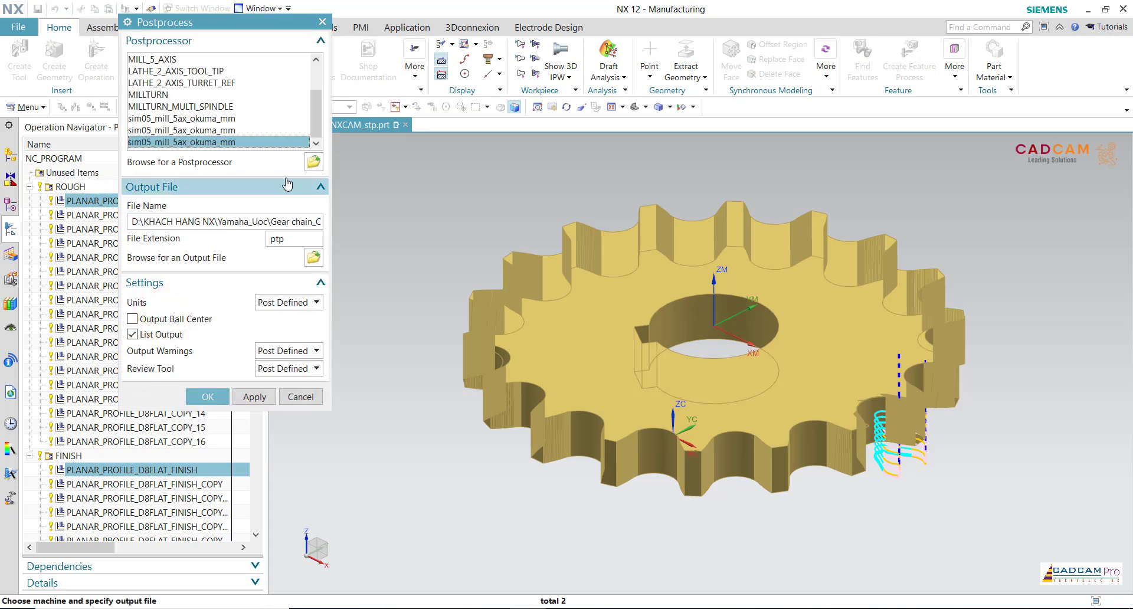
{"action": "type", "text": "MIN"}
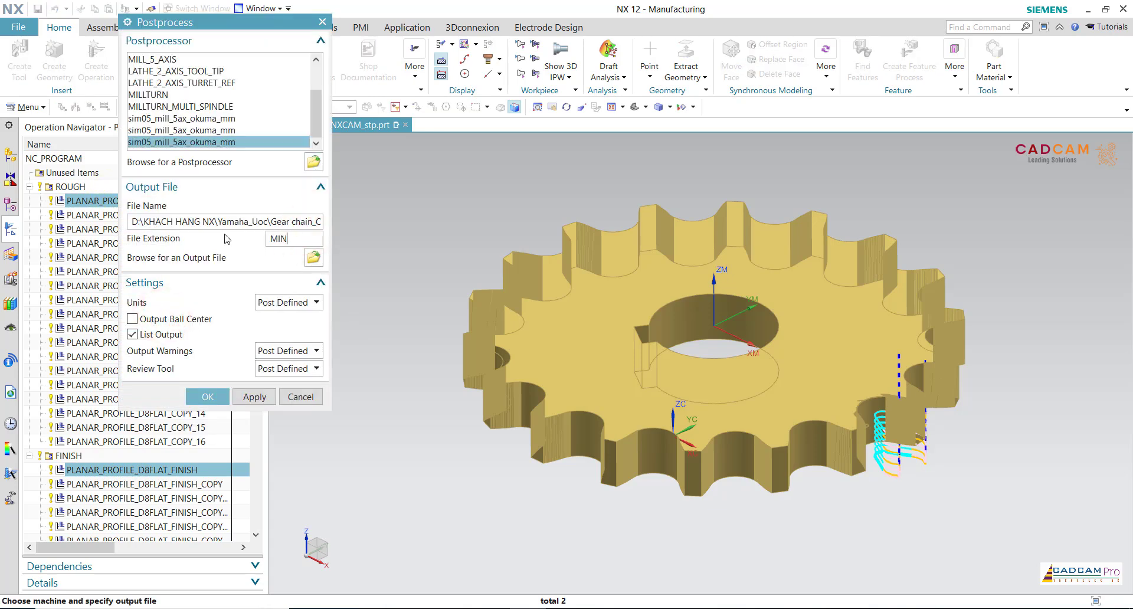
{"action": "left_click", "coordinate": [208, 396]}
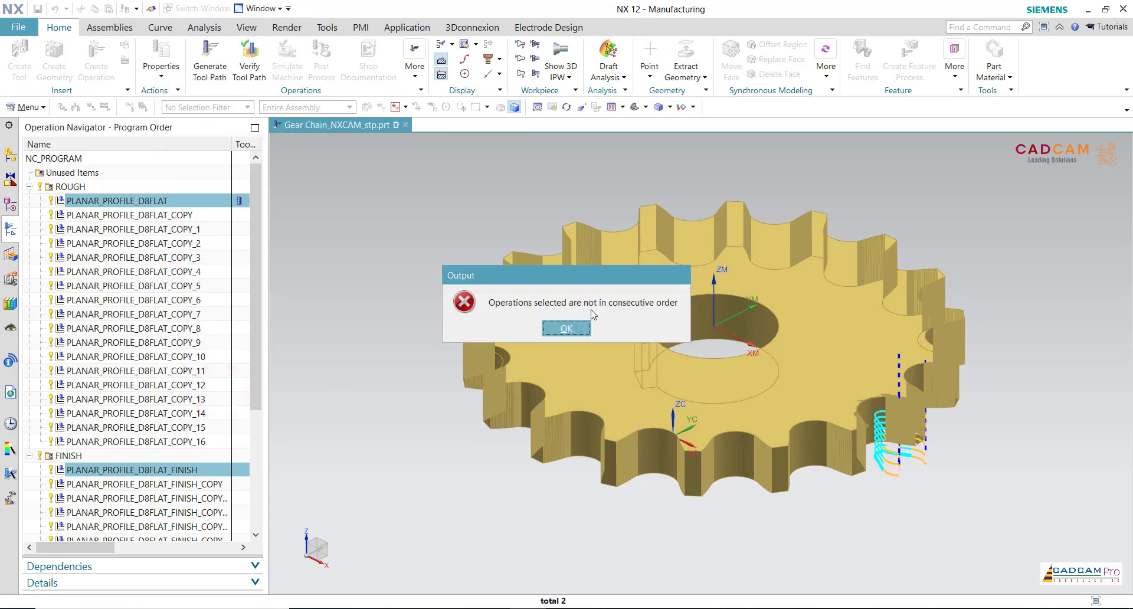
{"action": "left_click", "coordinate": [586, 330]}
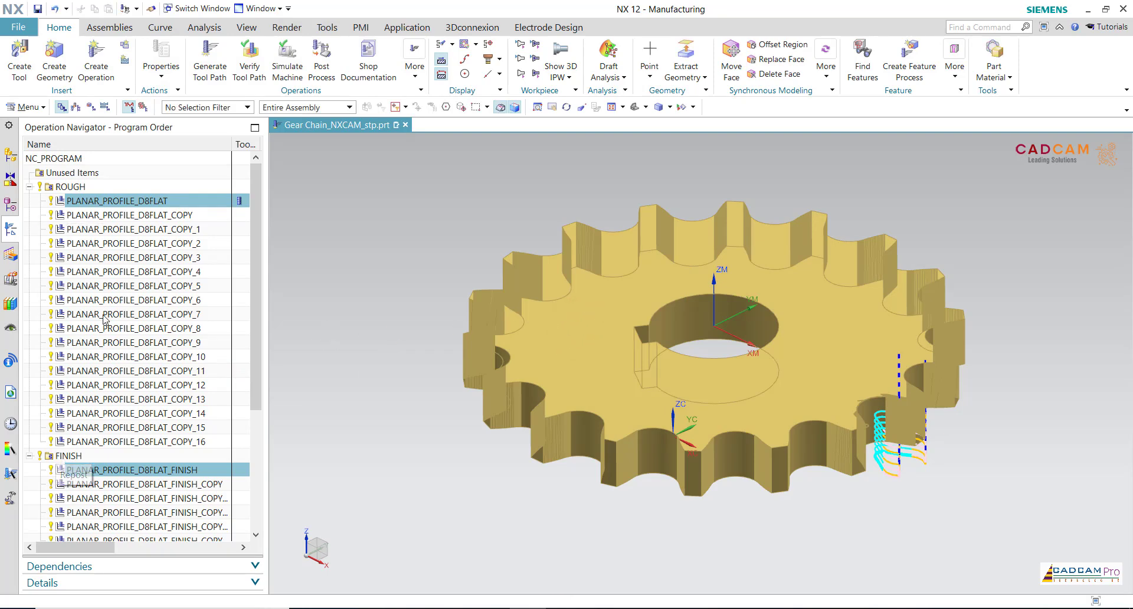
- Post process PLANAR_PROFILE_D8FLAT alone with the sim05_mill_5ax_okuma_mm postprocessor and file extension MIN, overwriting the existing output file
{"action": "left_click", "coordinate": [114, 215]}
{"action": "left_click", "coordinate": [117, 201]}
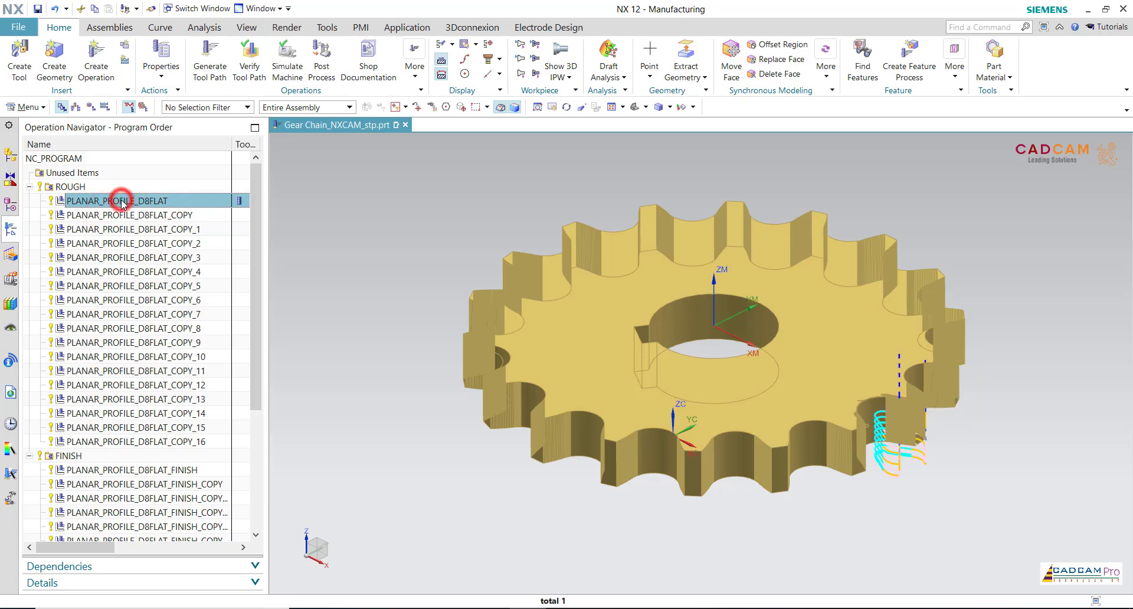
{"action": "right_click", "coordinate": [123, 203]}
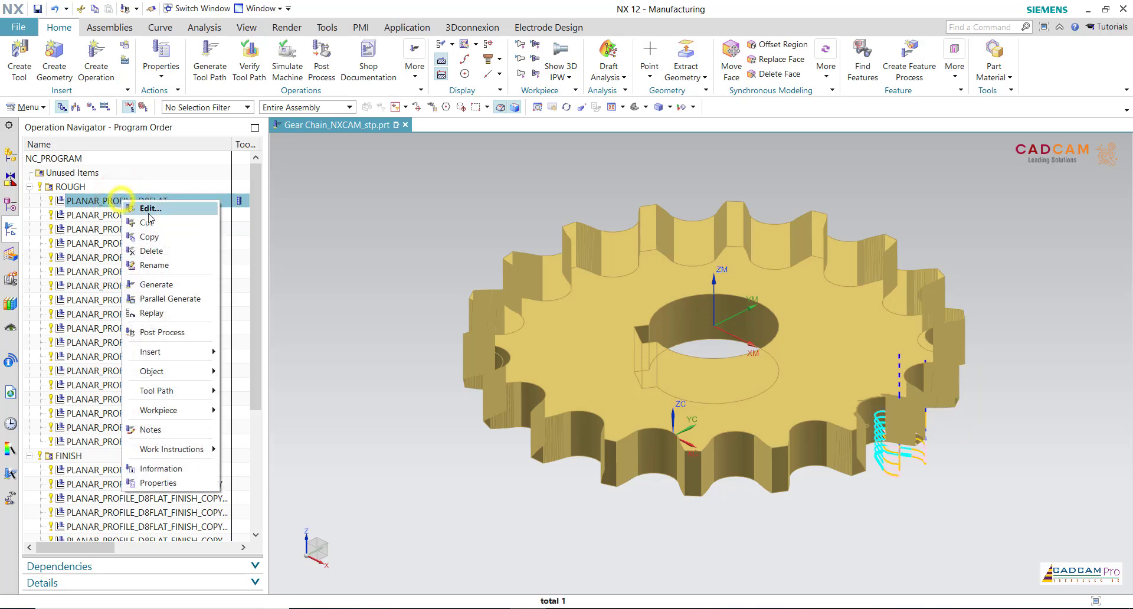
{"action": "left_click", "coordinate": [171, 332]}
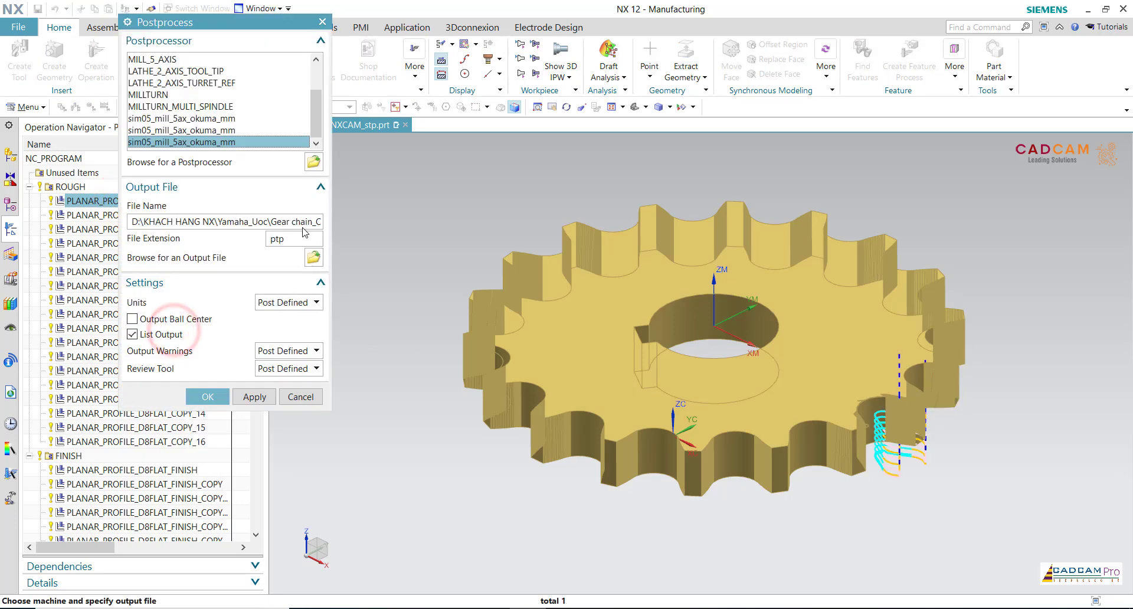
{"action": "left_click", "coordinate": [313, 161]}
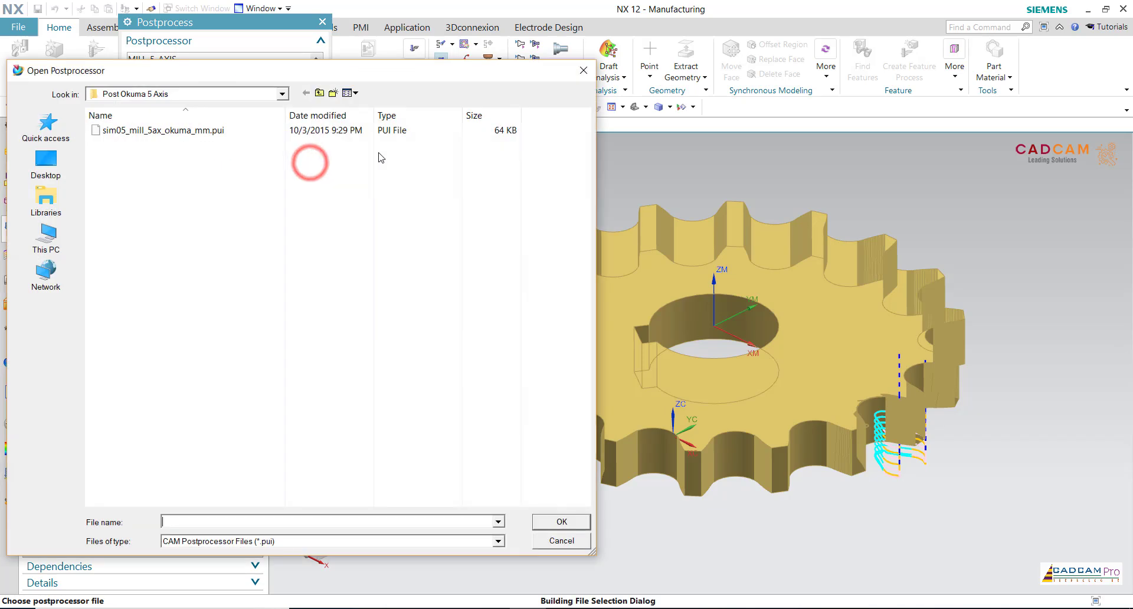
{"action": "double_click", "coordinate": [342, 131]}
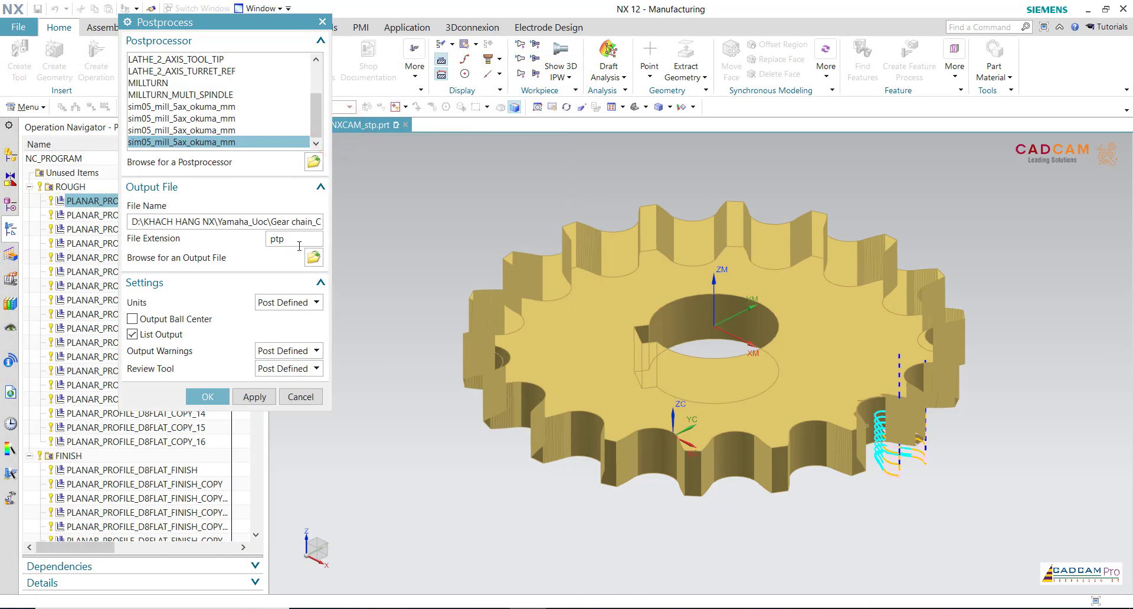
{"action": "type", "text": "MIN"}
{"action": "left_click", "coordinate": [222, 396]}
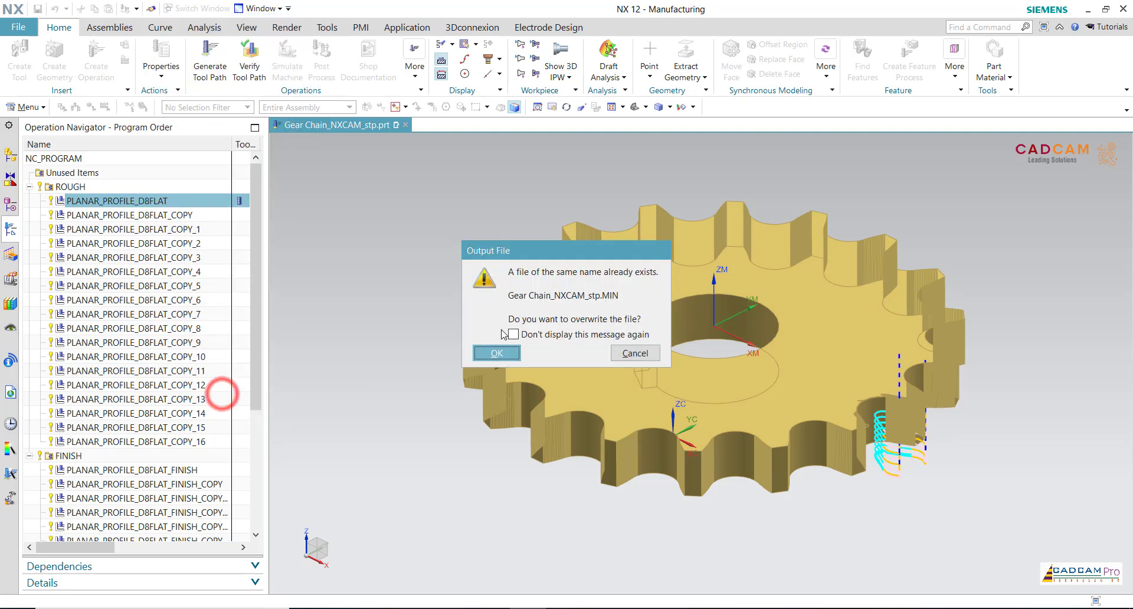
{"action": "left_click", "coordinate": [496, 356]}
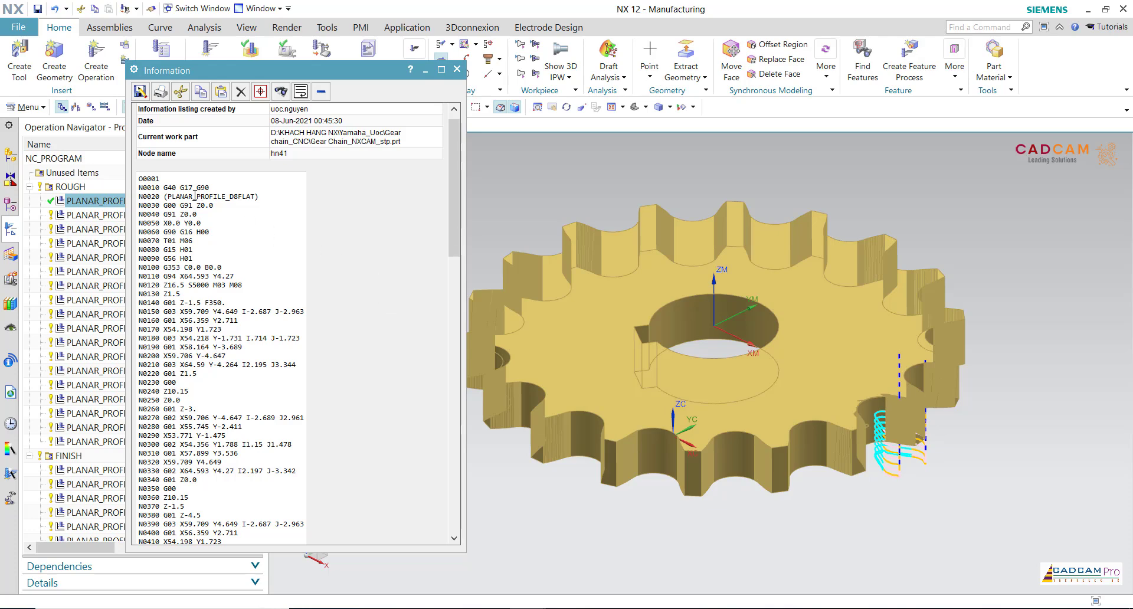
- Read through the posted NC code of PLANAR_PROFILE_D8FLAT in the Information listing, widening its window
{"action": "double_click", "coordinate": [160, 179]}
{"action": "left_click", "coordinate": [164, 192]}
{"action": "scroll", "coordinate": [274, 288], "scroll_direction": "down", "scroll_amount": 3}
{"action": "scroll", "coordinate": [273, 287], "scroll_direction": "up", "scroll_amount": 3}
{"action": "left_click_drag", "start_coordinate": [463, 551], "coordinate": [602, 555]}
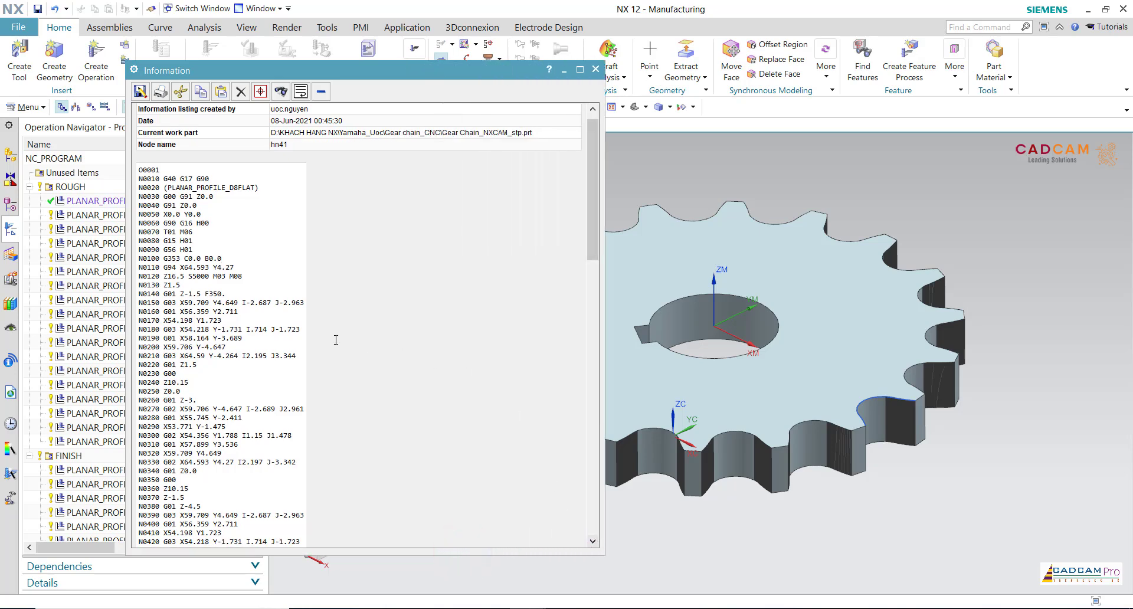
{"action": "scroll", "coordinate": [335, 340], "scroll_direction": "down", "scroll_amount": 10}
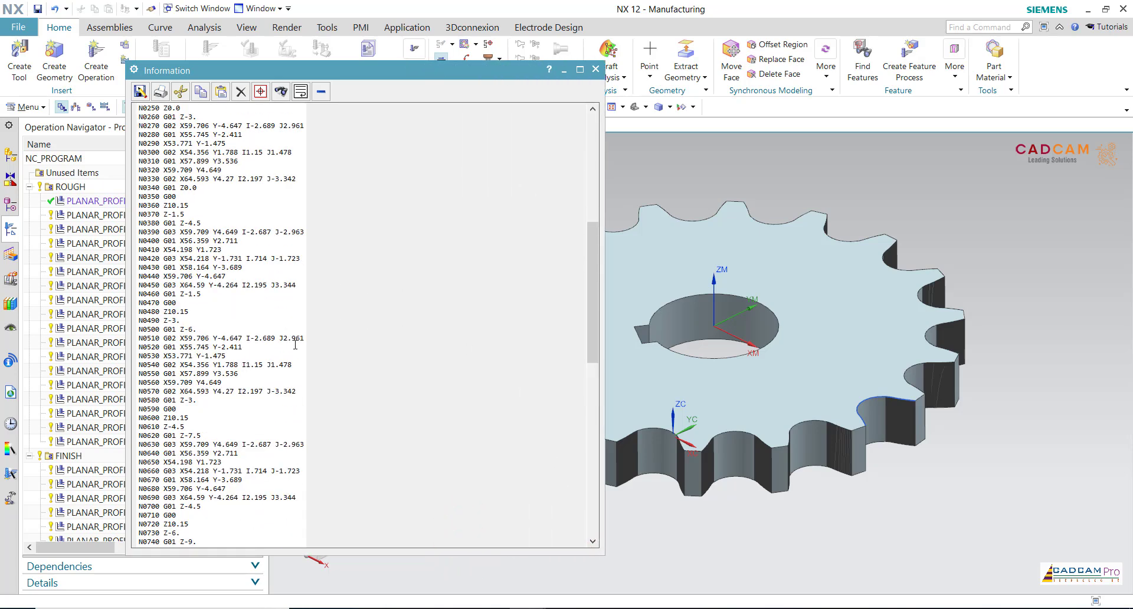
{"action": "scroll", "coordinate": [295, 344], "scroll_direction": "up", "scroll_amount": 10}
- Switch to File Explorer, go to the Gear chain_CNC folder and open Gear Chain_NXCAM_stp.MIN with CIMCO Edit
{"action": "mouse_move", "coordinate": [418, 606]}
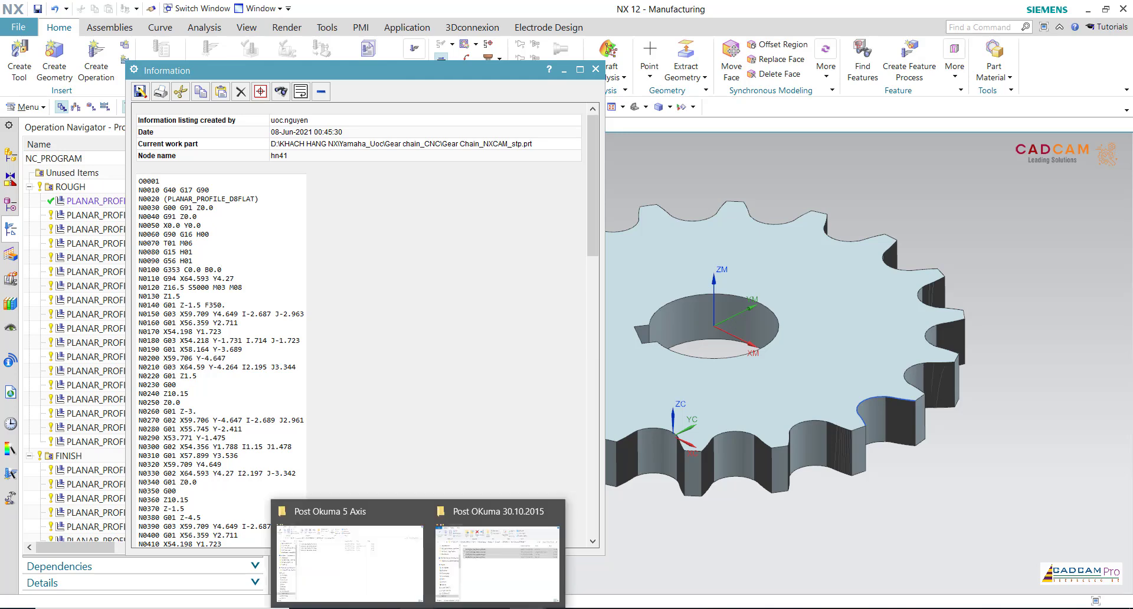
{"action": "left_click", "coordinate": [376, 582]}
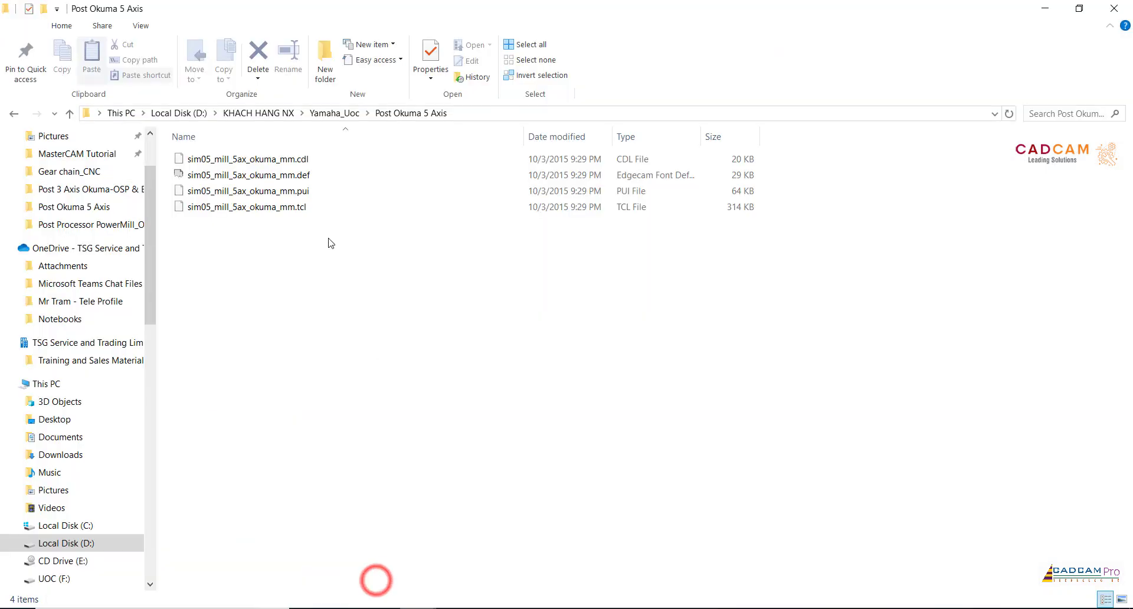
{"action": "left_click", "coordinate": [345, 115]}
{"action": "double_click", "coordinate": [242, 159]}
{"action": "right_click", "coordinate": [236, 206]}
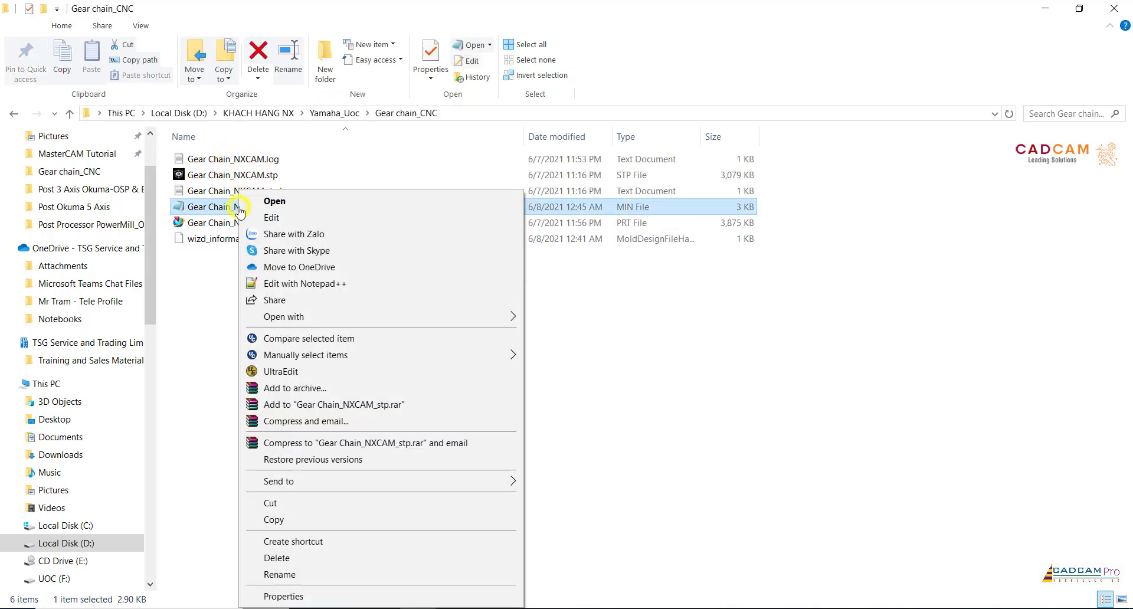
{"action": "left_click", "coordinate": [322, 316]}
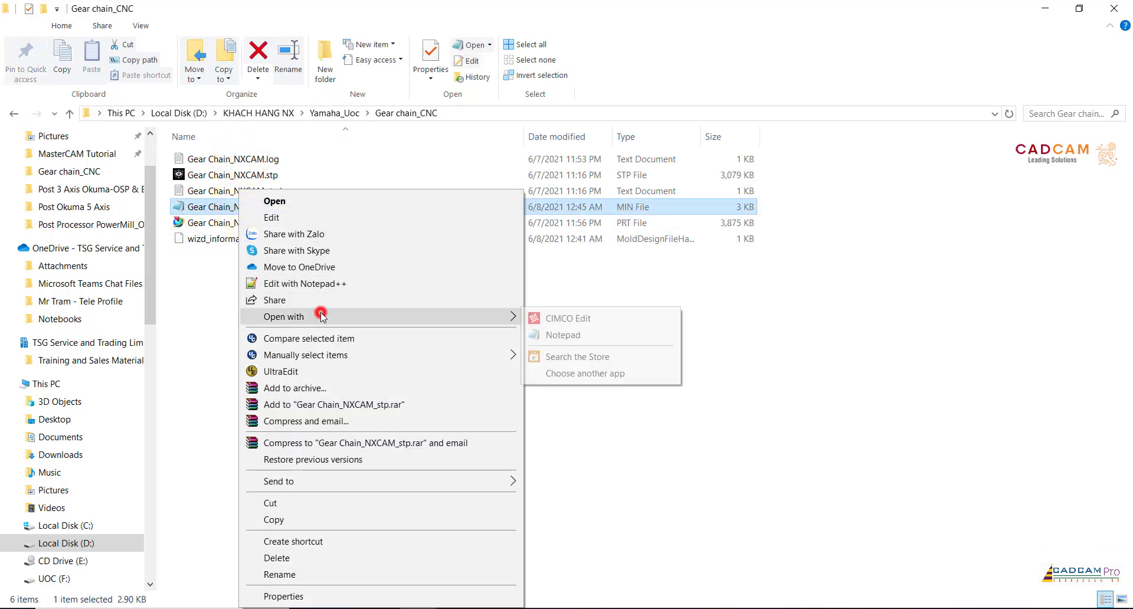
{"action": "left_click", "coordinate": [566, 322]}
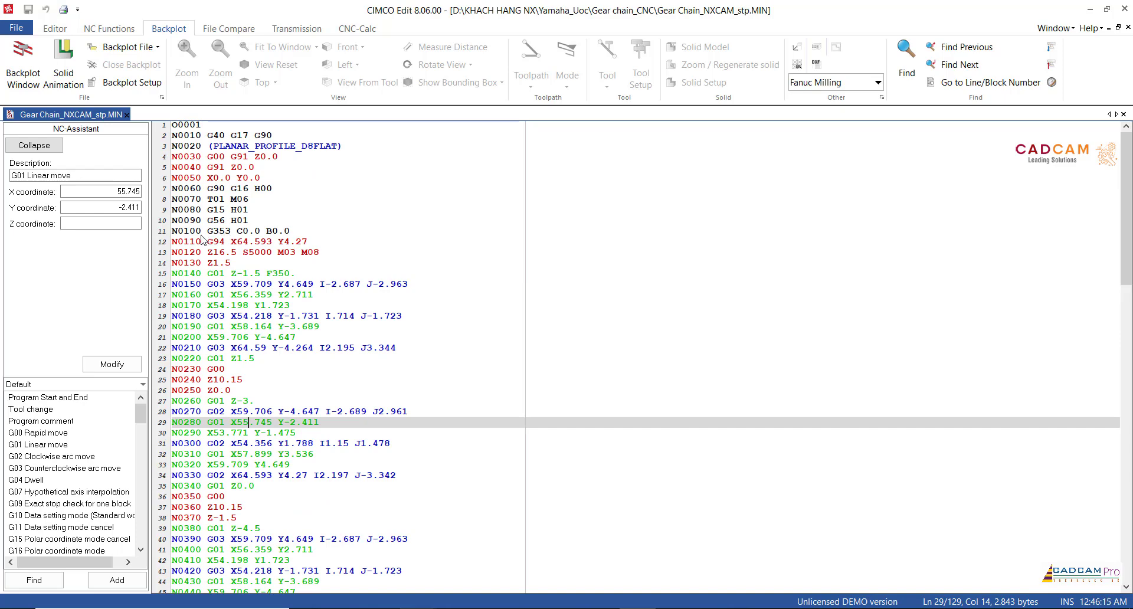
- Examine the program blocks around N0100 to N0140 and backplot the NC code to inspect its tool path
{"action": "left_click", "coordinate": [211, 233]}
{"action": "left_click", "coordinate": [283, 231]}
{"action": "left_click", "coordinate": [299, 274]}
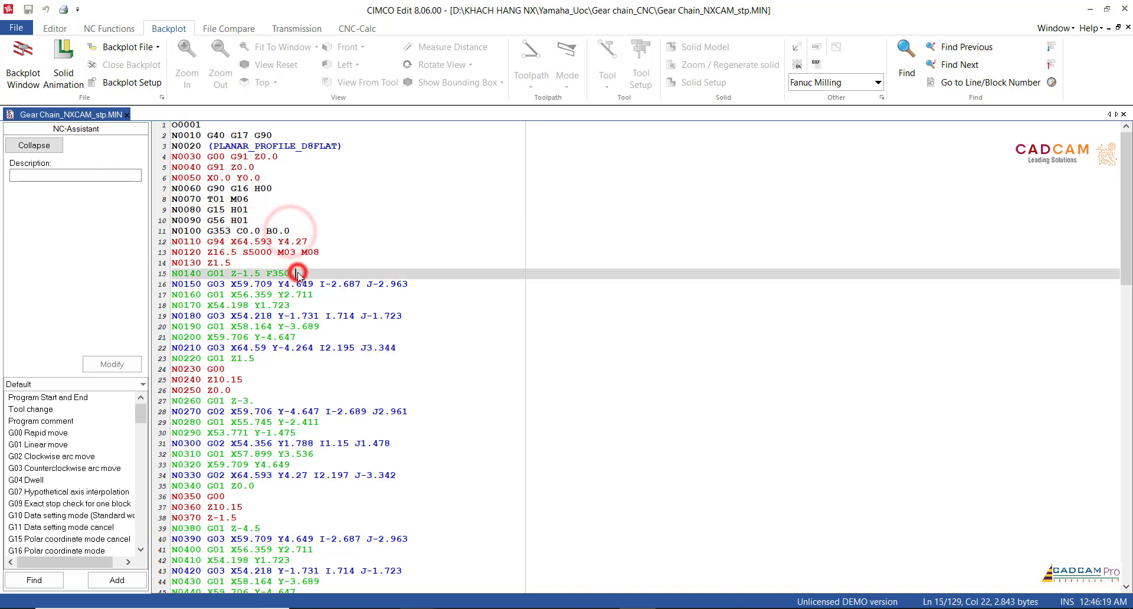
{"action": "scroll", "coordinate": [313, 301], "scroll_direction": "down", "scroll_amount": 1}
{"action": "scroll", "coordinate": [312, 301], "scroll_direction": "up", "scroll_amount": 1}
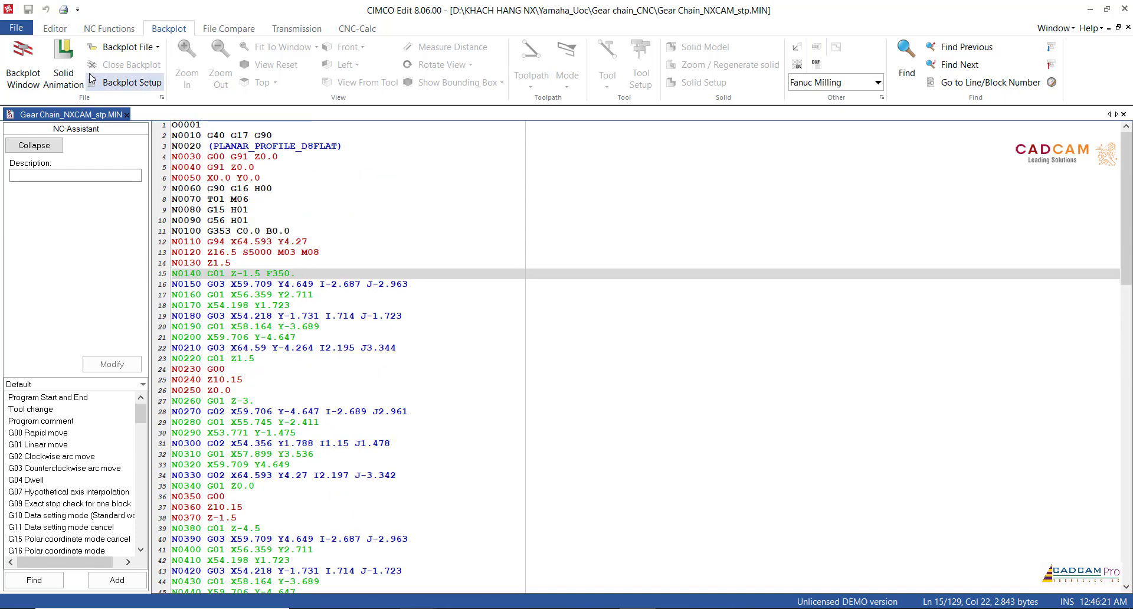
{"action": "left_click", "coordinate": [23, 59]}
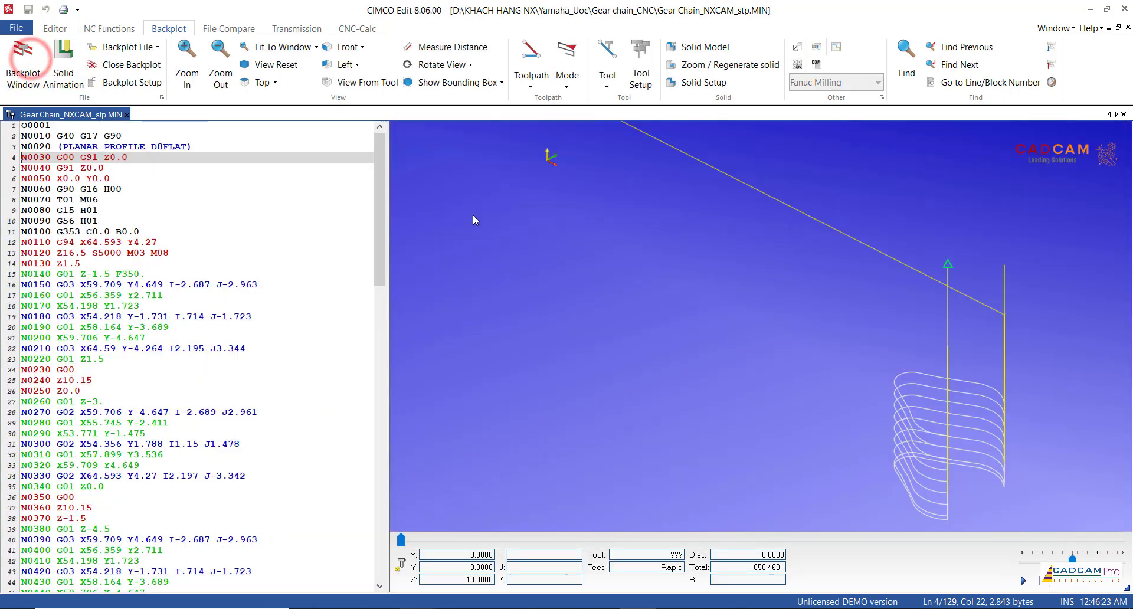
{"action": "mouse_move", "coordinate": [805, 380]}
{"action": "left_mouse_down"}
{"action": "mouse_move", "coordinate": [831, 372]}
{"action": "mouse_move", "coordinate": [871, 267]}
{"action": "mouse_move", "coordinate": [828, 341]}
{"action": "left_mouse_up"}
{"action": "scroll", "coordinate": [828, 372], "scroll_direction": "down", "scroll_amount": 5}
{"action": "scroll", "coordinate": [845, 349], "scroll_direction": "up", "scroll_amount": 3}
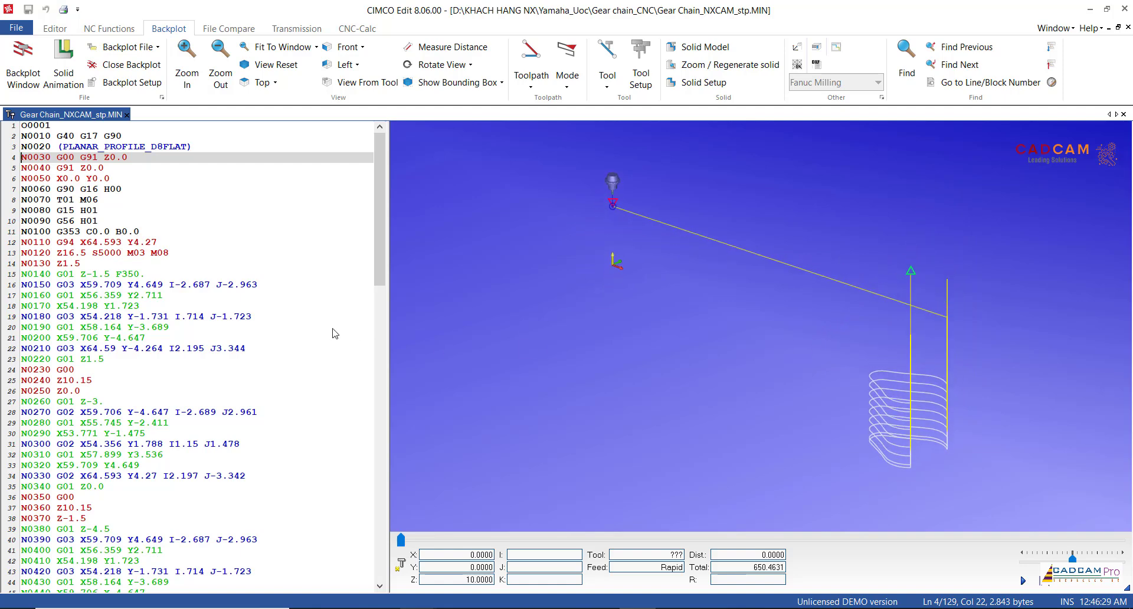
{"action": "mouse_move", "coordinate": [380, 250]}
{"action": "left_mouse_down"}
{"action": "mouse_move", "coordinate": [384, 549]}
{"action": "mouse_move", "coordinate": [389, 377]}
{"action": "mouse_move", "coordinate": [399, 542]}
{"action": "mouse_move", "coordinate": [367, 236]}
{"action": "left_mouse_up"}
- Switch back to NX, close the Information listing and view the gear model
{"action": "mouse_move", "coordinate": [561, 591]}
{"action": "left_click", "coordinate": [515, 573]}
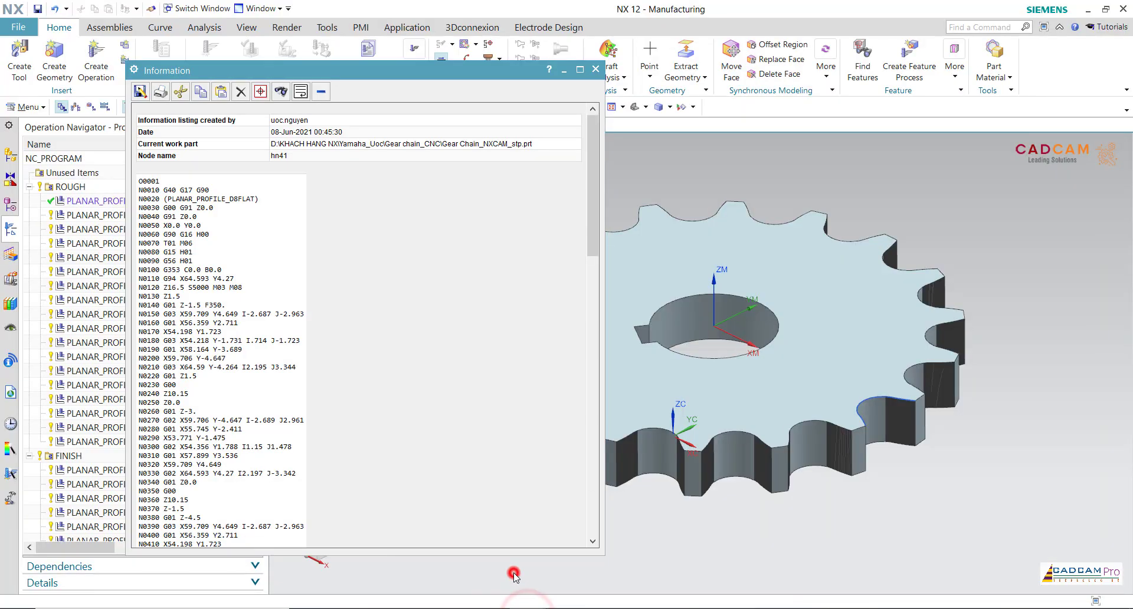
{"action": "left_click", "coordinate": [596, 69]}
{"action": "left_click", "coordinate": [426, 268]}
{"action": "scroll", "coordinate": [426, 268], "scroll_direction": "up", "scroll_amount": 2}
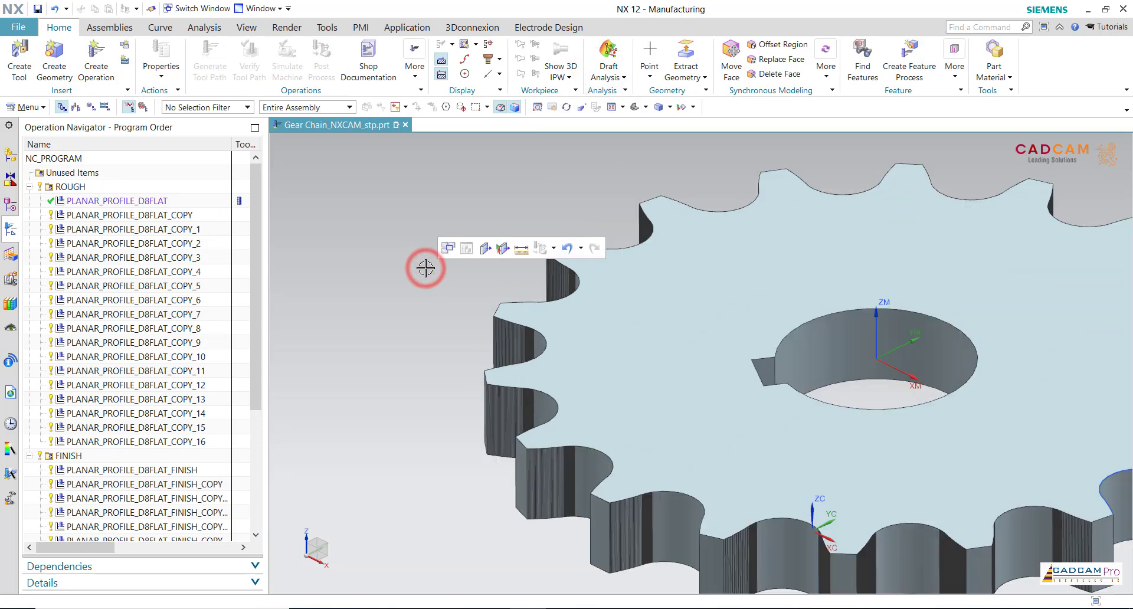
{"action": "scroll", "coordinate": [342, 288], "scroll_direction": "down", "scroll_amount": 2}
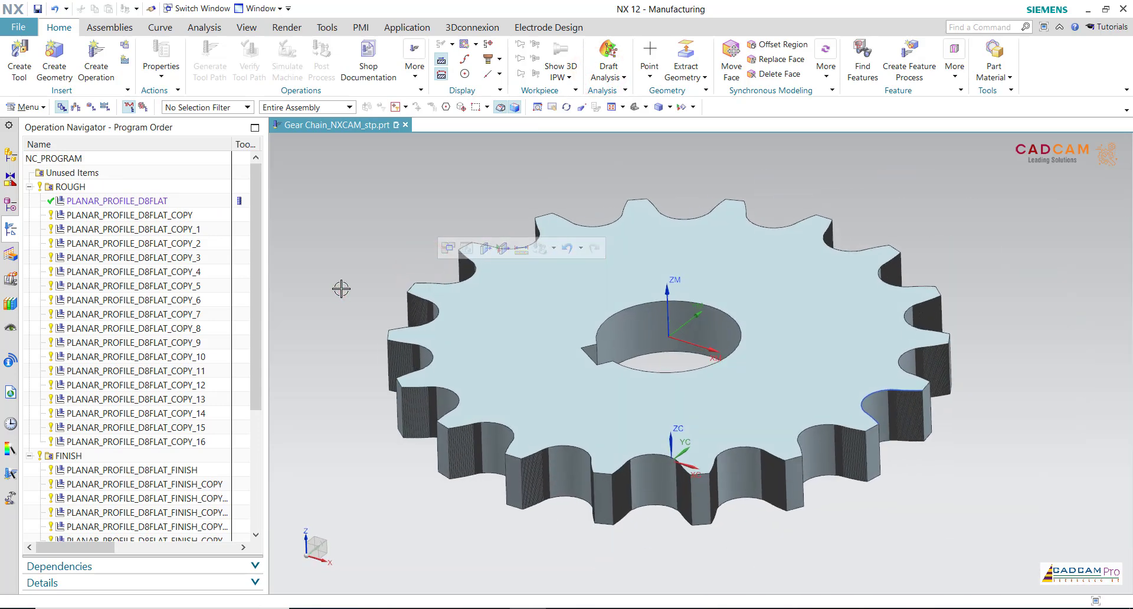